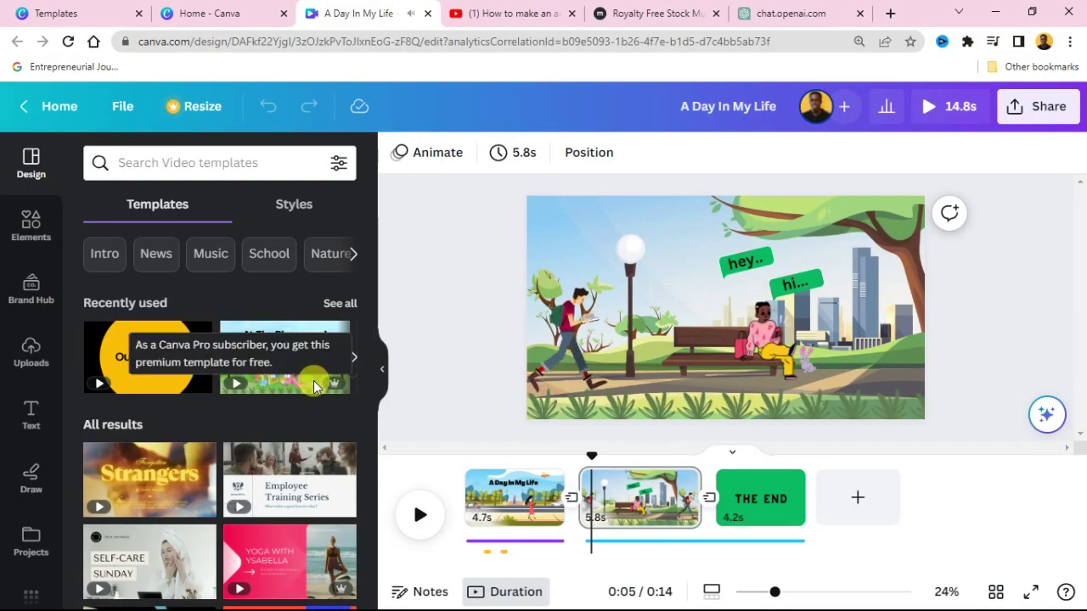
Step: Start a blank 1920 × 1080 px video design from the Canva home page's video types
click(206, 15)
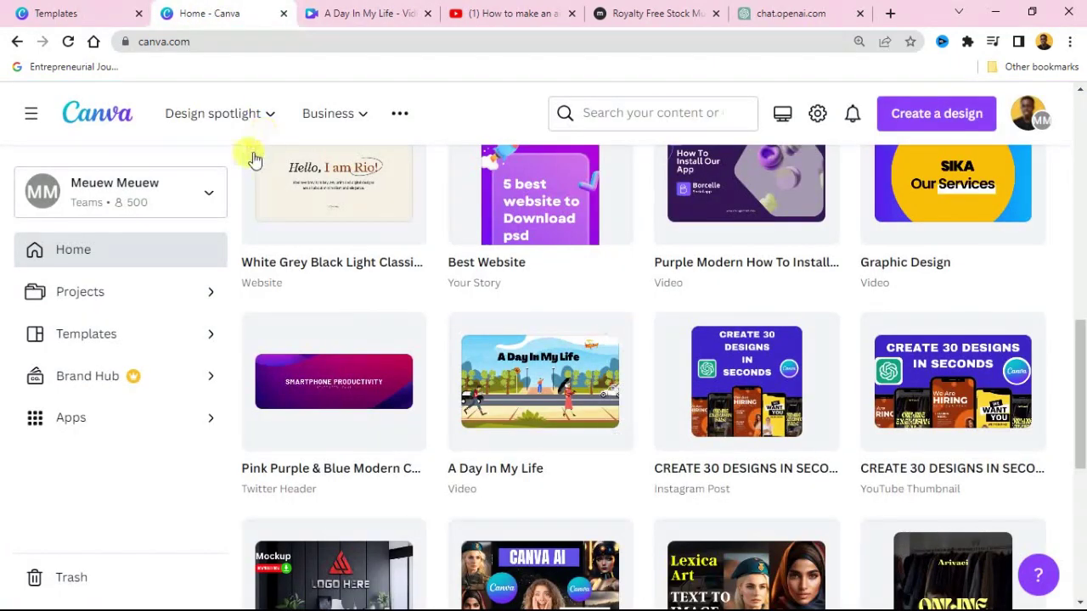
scroll(444, 309, up, 5)
scroll(444, 309, up, 5)
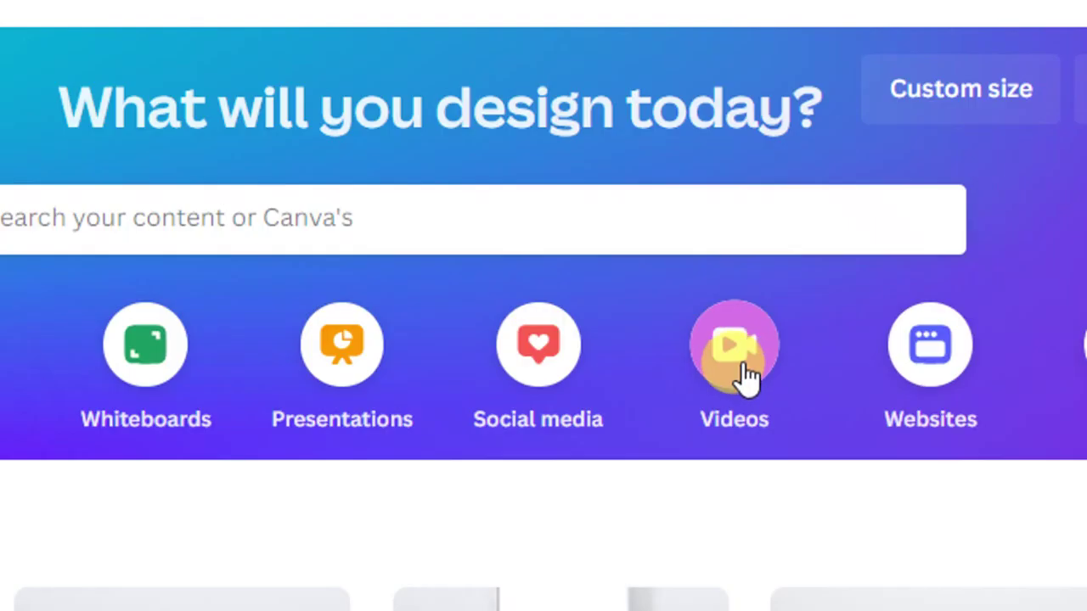
click(794, 331)
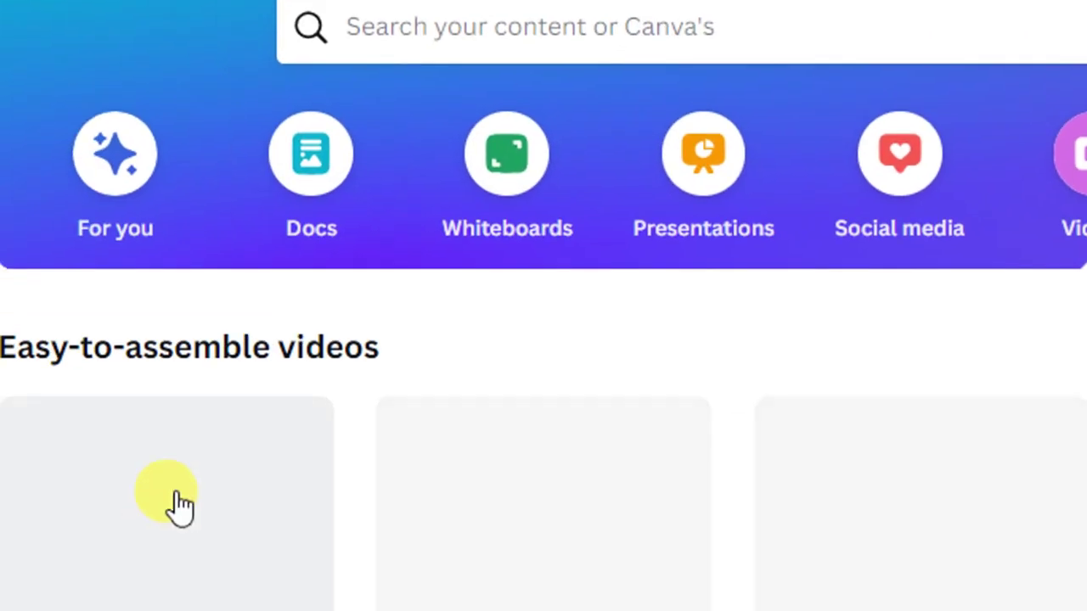
mouse_move(209, 444)
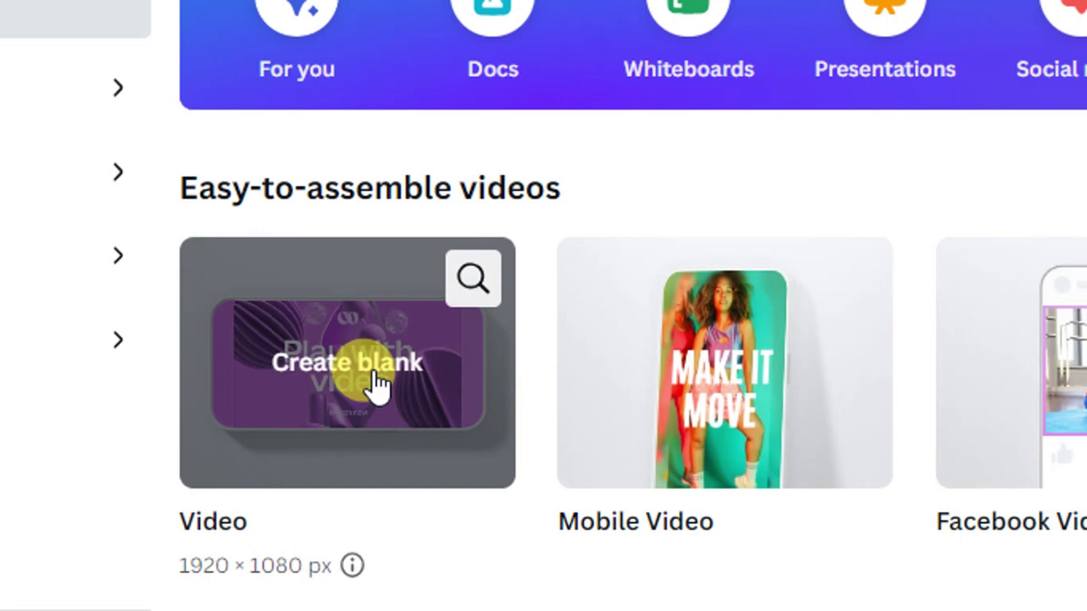
click(375, 381)
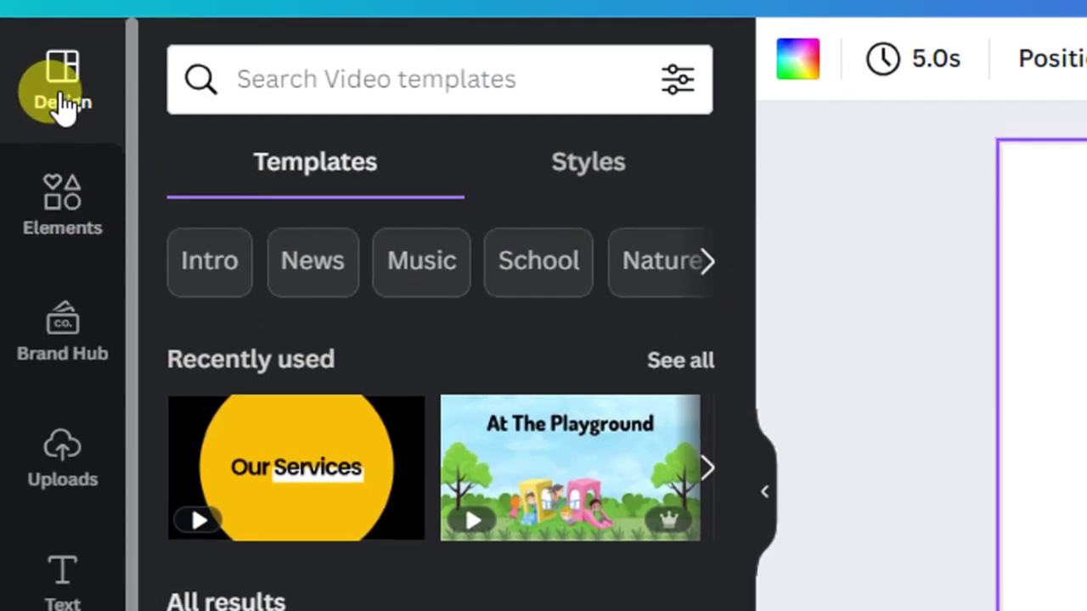
Step: Search the elements for "landscape background" and limit the results to graphics
click(64, 222)
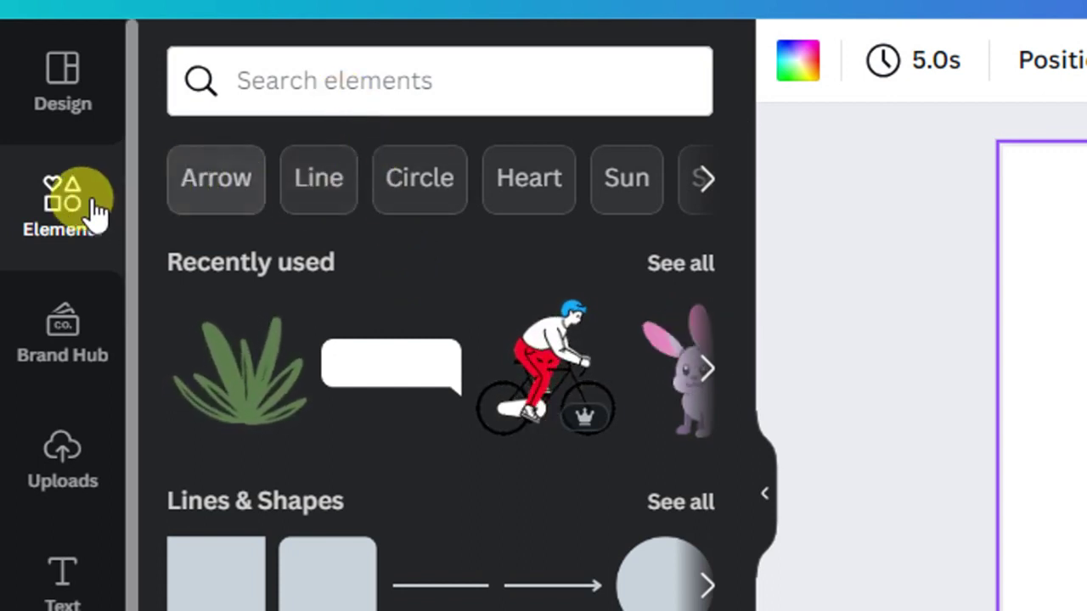
click(259, 96)
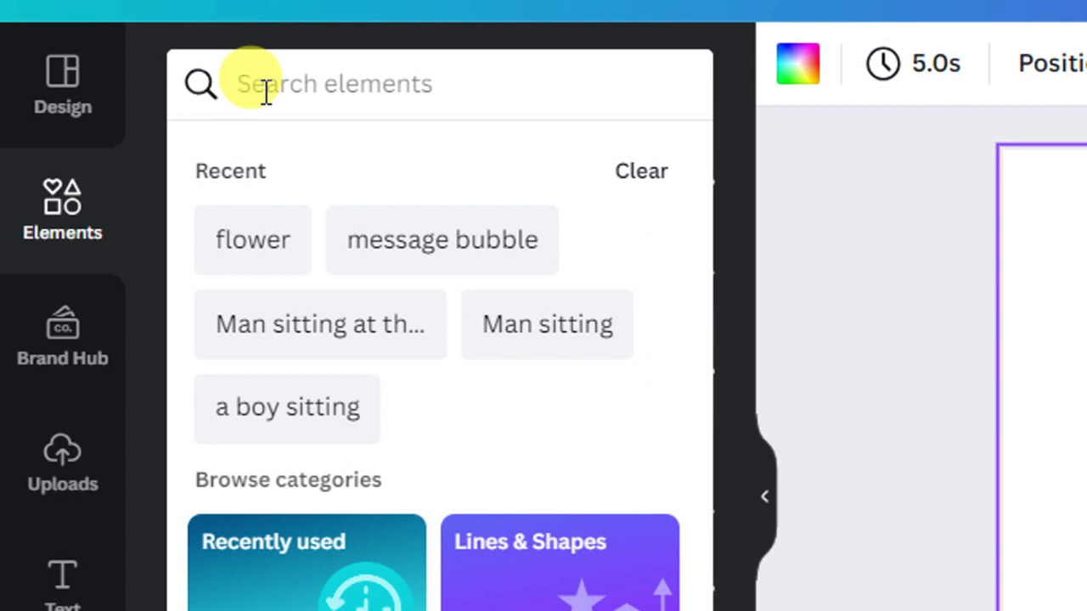
text(landa)
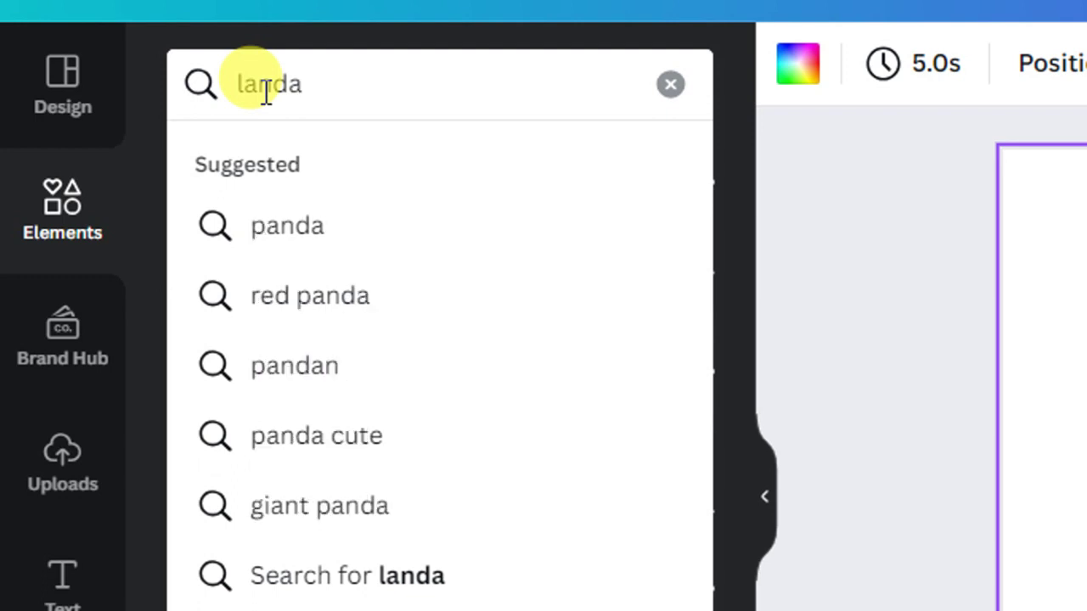
key(BackSpace)
text(scape)
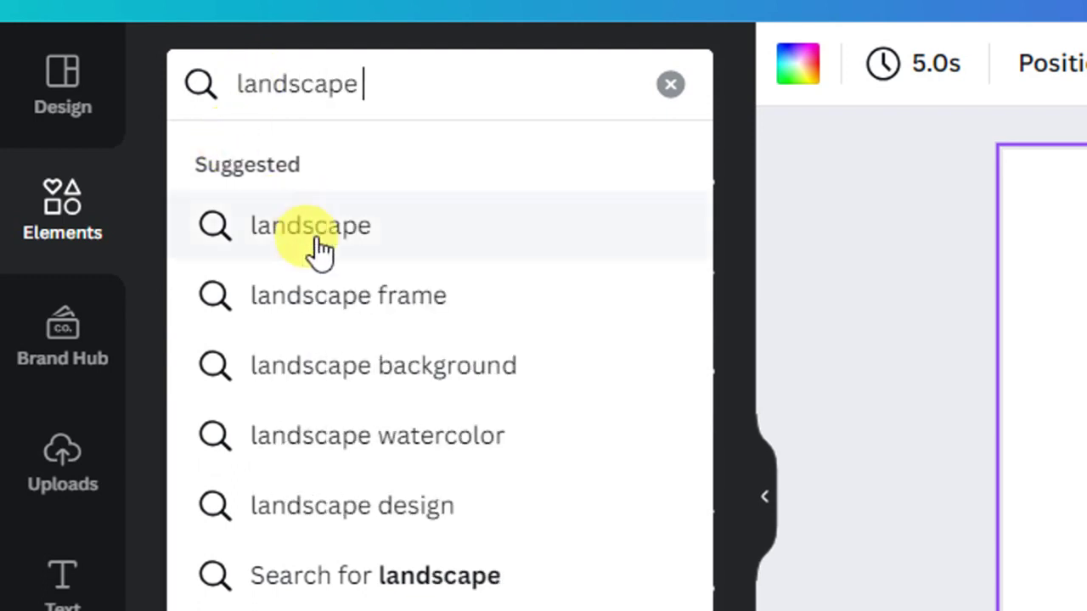
click(354, 366)
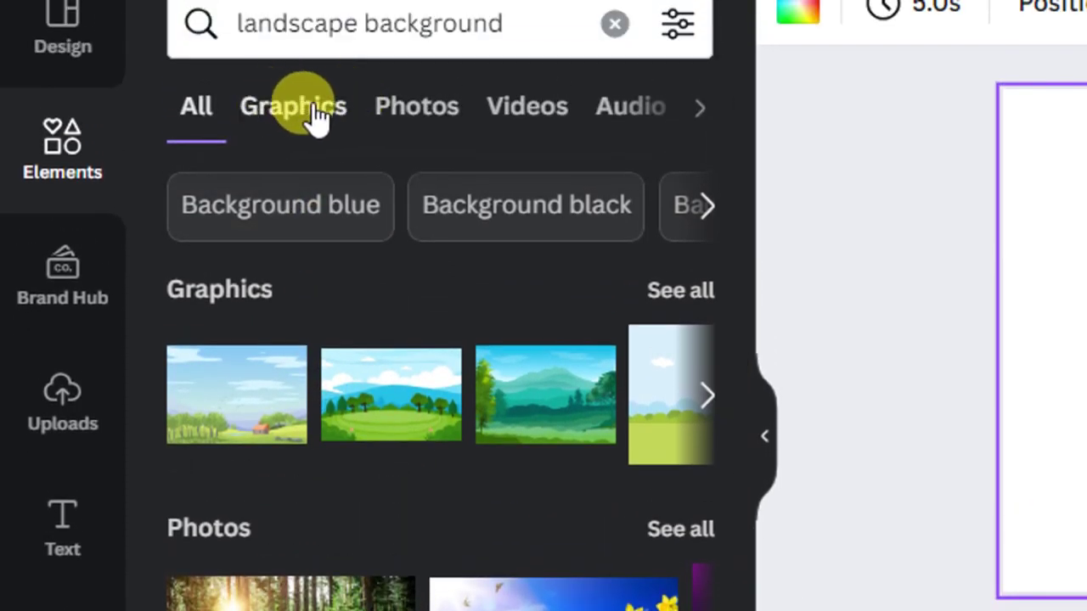
click(304, 124)
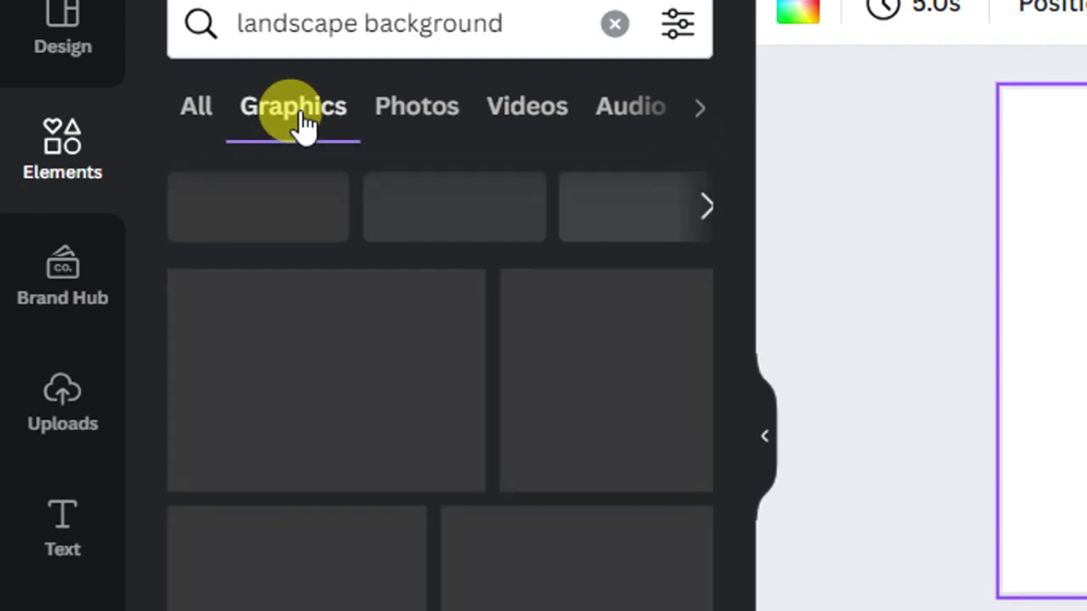
Step: Look through the landscape background graphics for a scene that suits the video's backdrop
scroll(374, 238, down, 5)
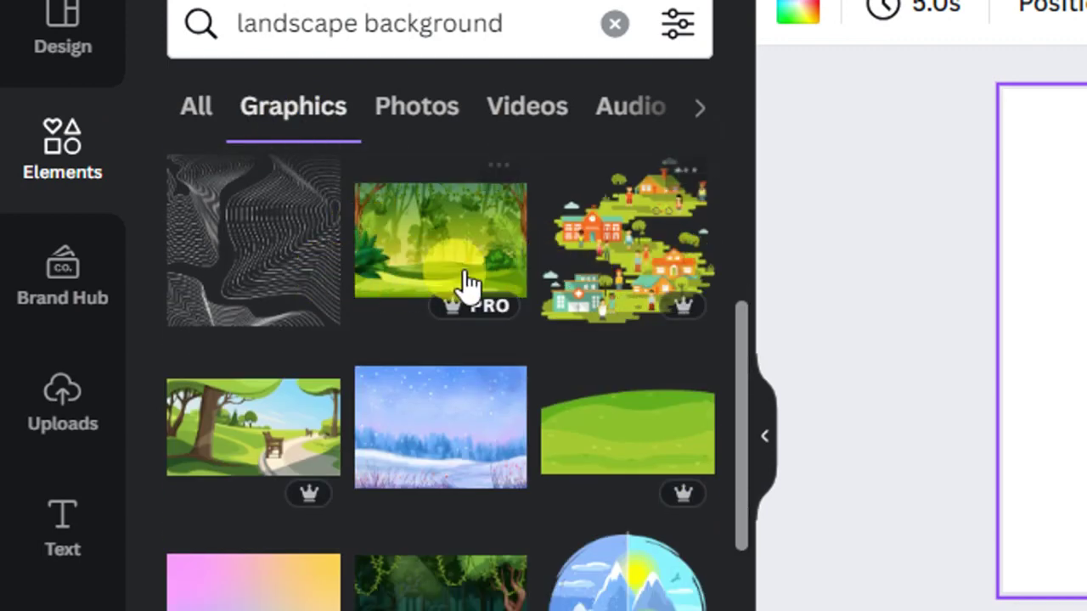
scroll(503, 335, down, 1)
scroll(503, 336, down, 2)
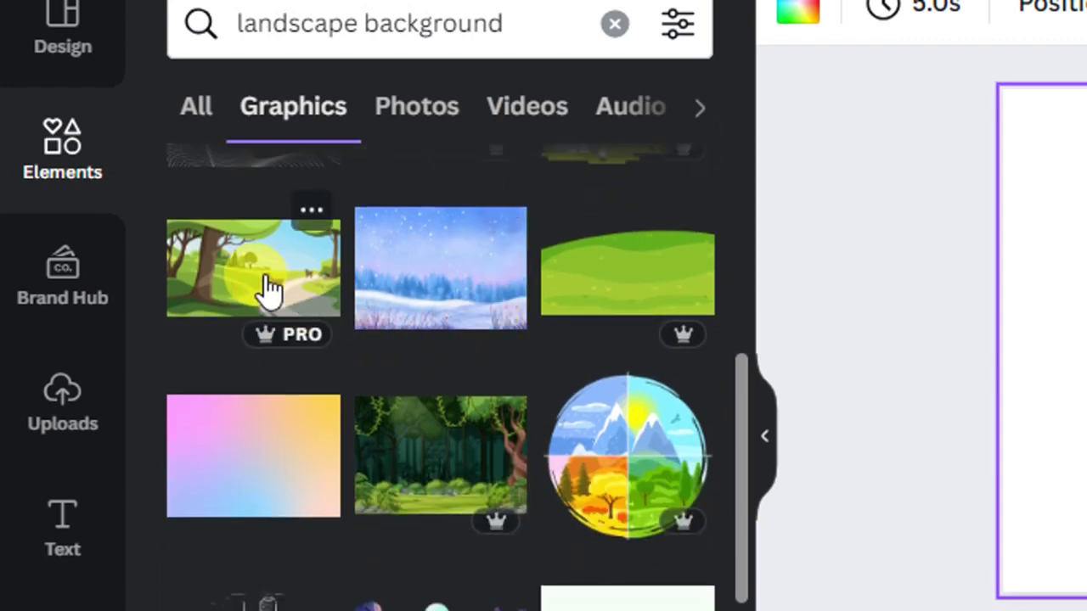
scroll(519, 432, down, 5)
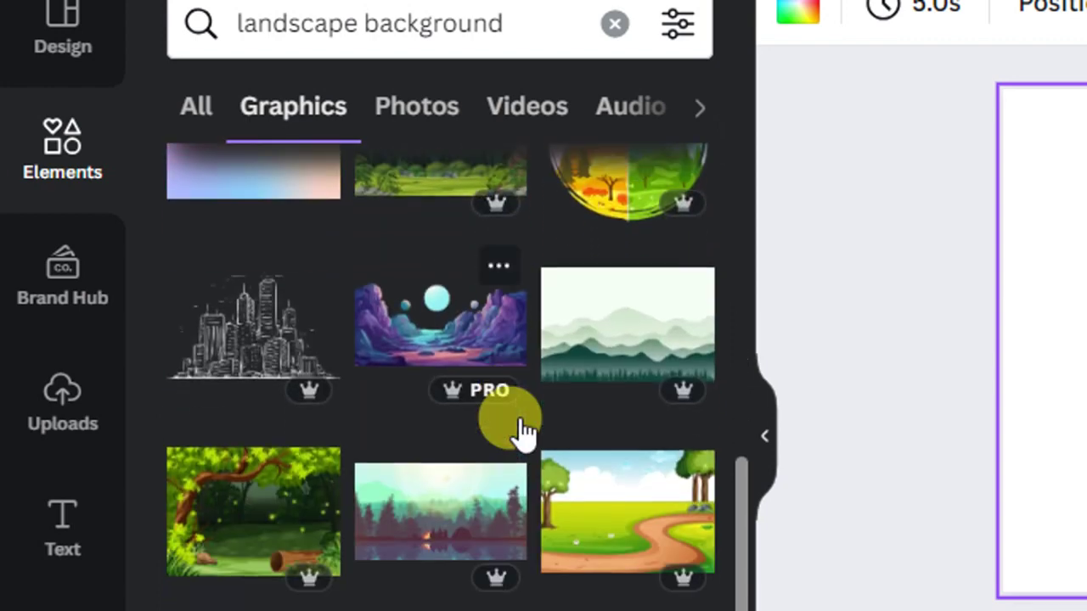
scroll(521, 417, down, 2)
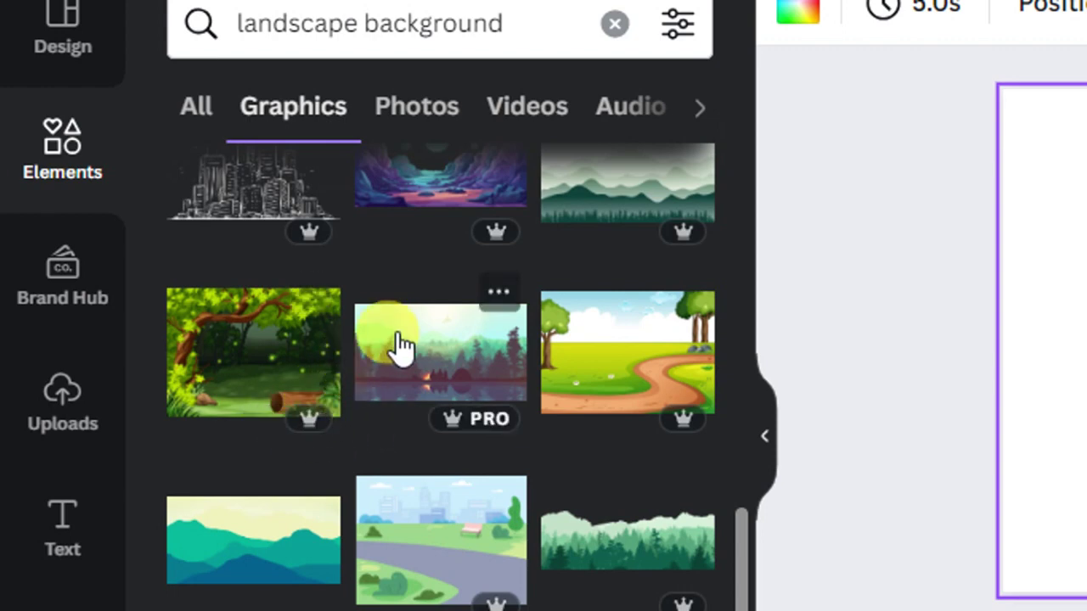
scroll(503, 366, down, 4)
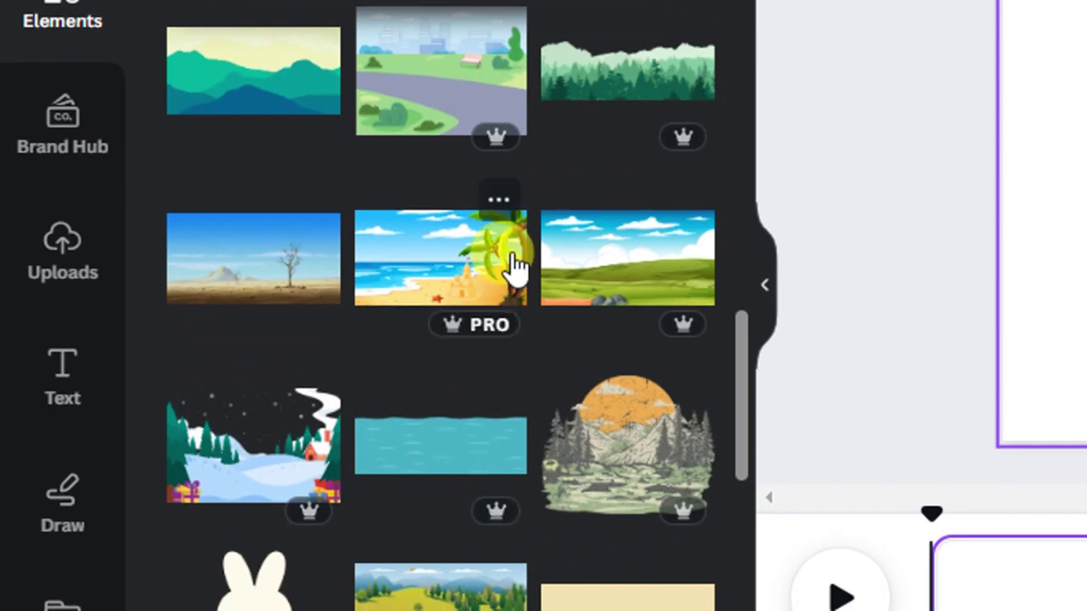
scroll(510, 418, down, 6)
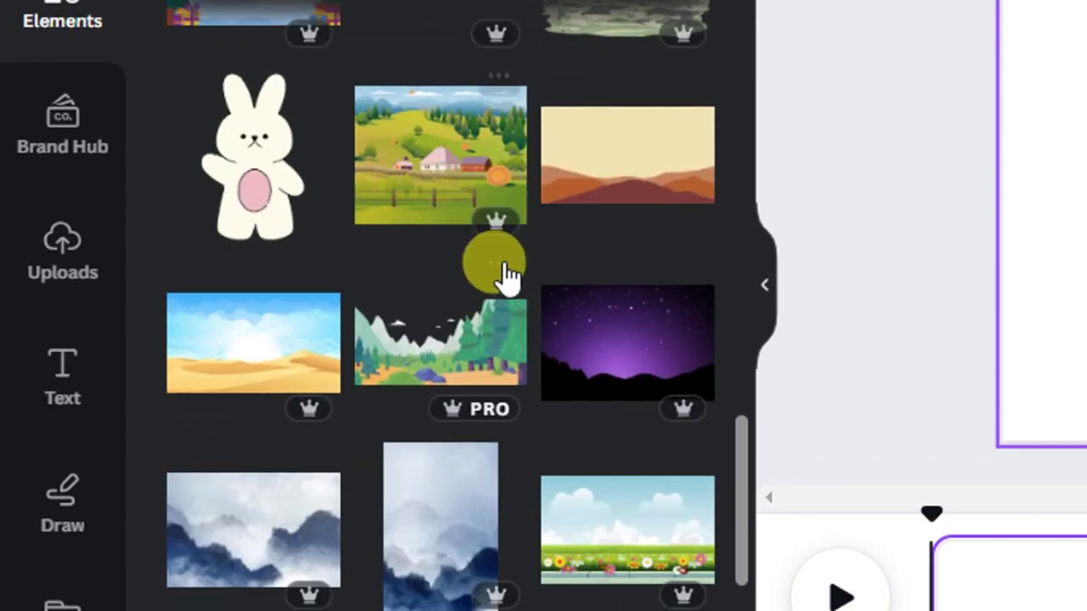
scroll(502, 279, down, 4)
scroll(437, 291, down, 2)
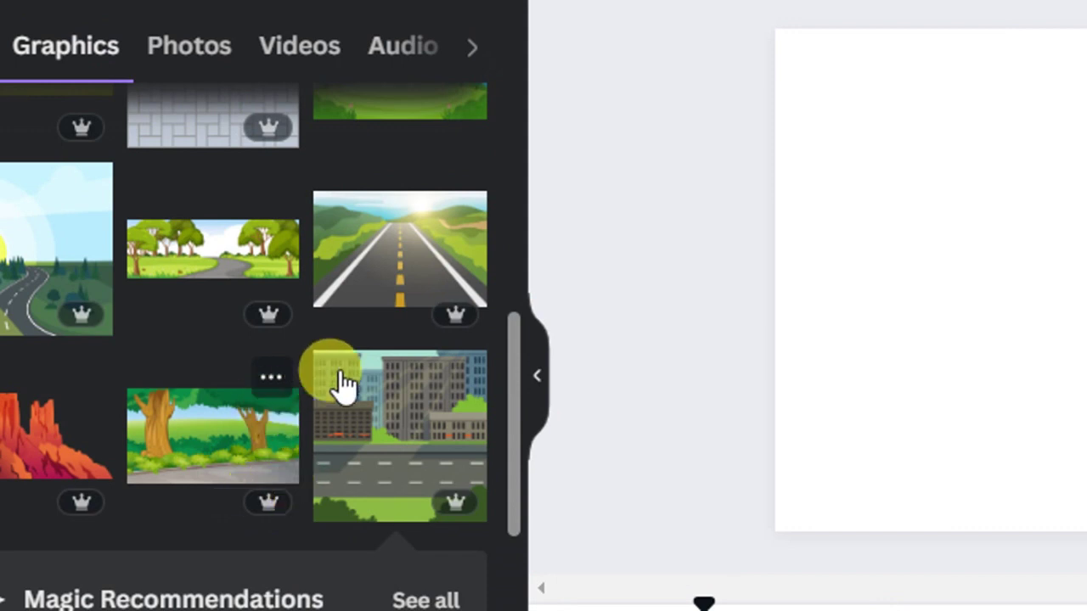
Step: Add the city street graphic from the "road landscape background" results and enlarge it to cover the page's full height on the left side
click(402, 458)
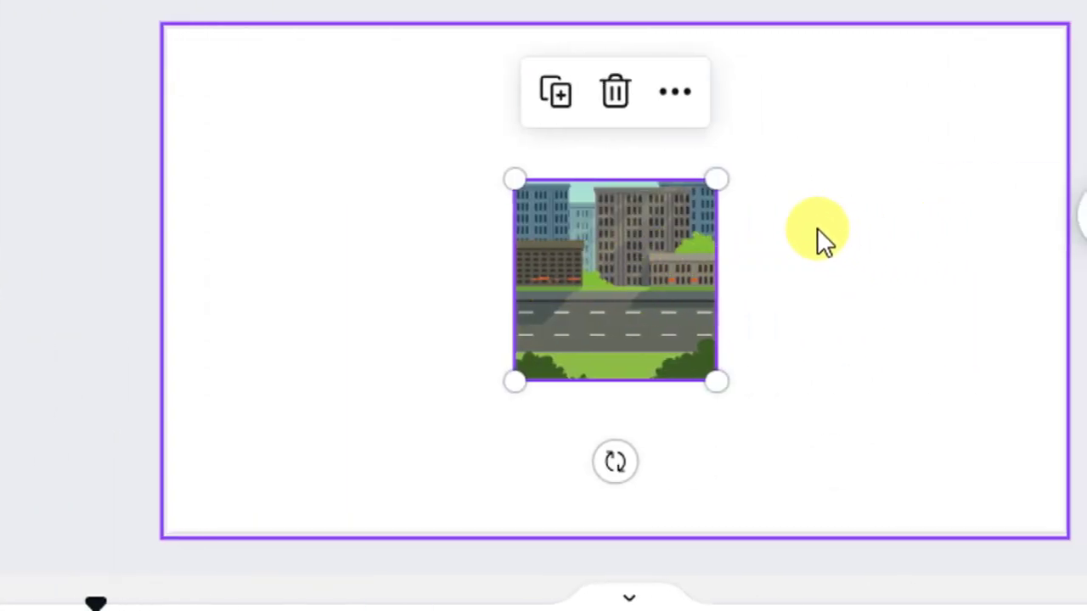
drag(618, 265, 344, 273)
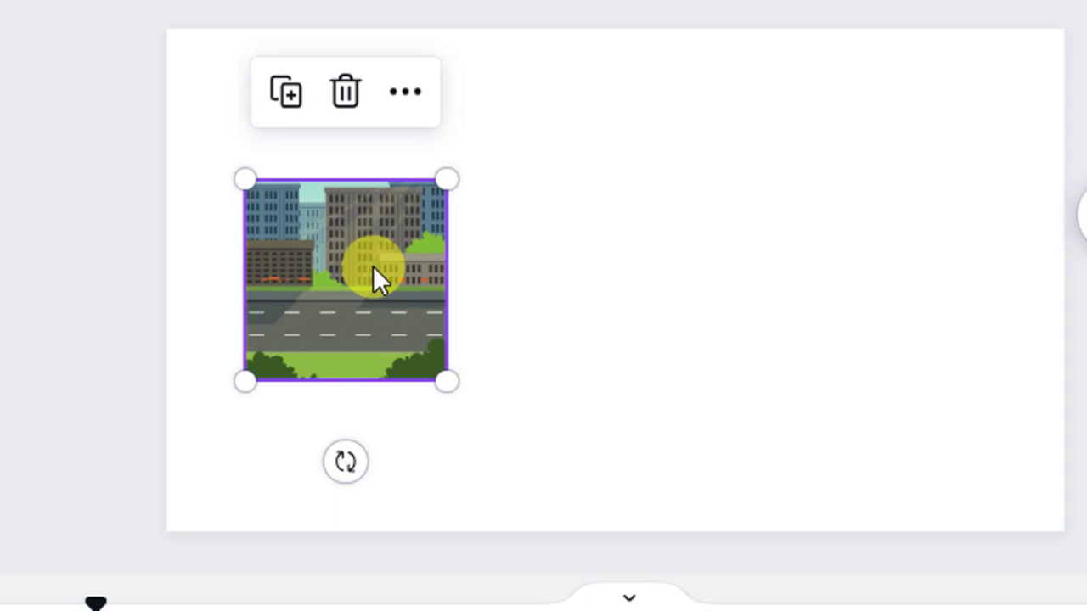
drag(245, 179, 134, 47)
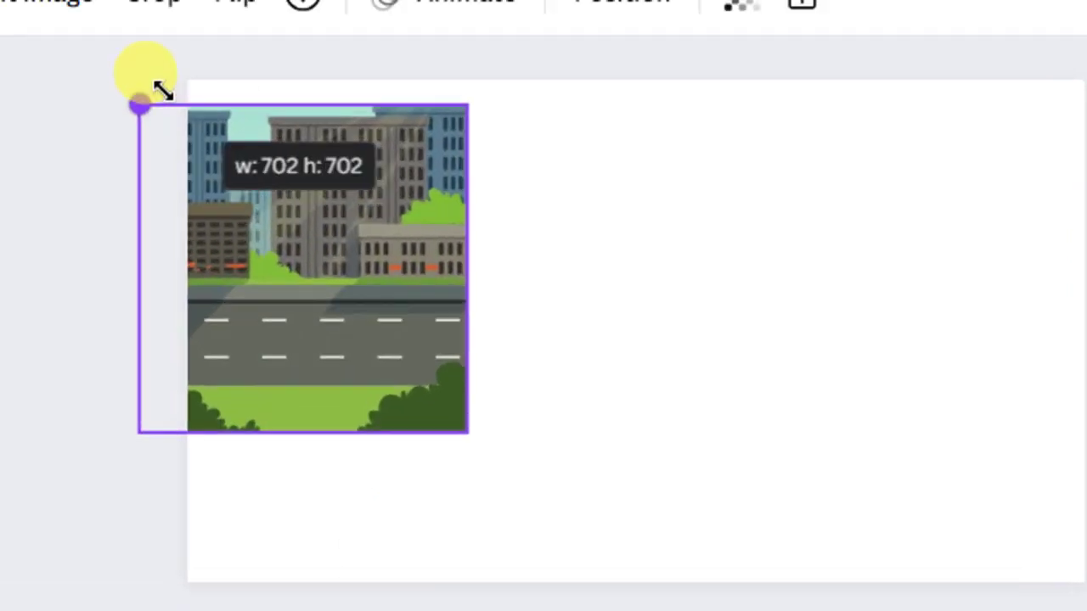
drag(162, 89, 162, 90)
drag(460, 431, 626, 517)
drag(497, 383, 493, 340)
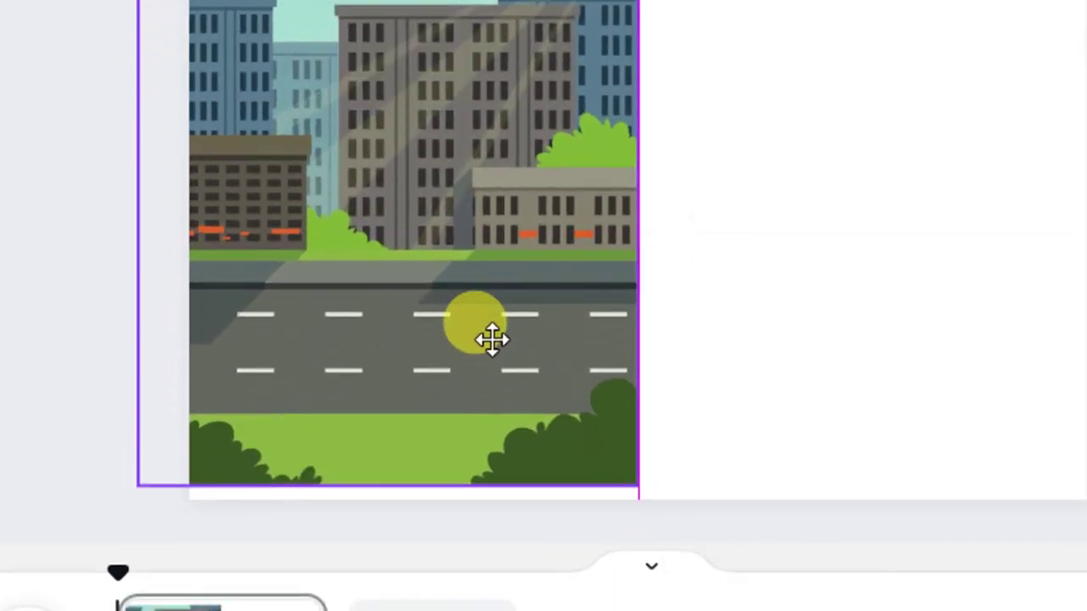
drag(637, 484, 670, 505)
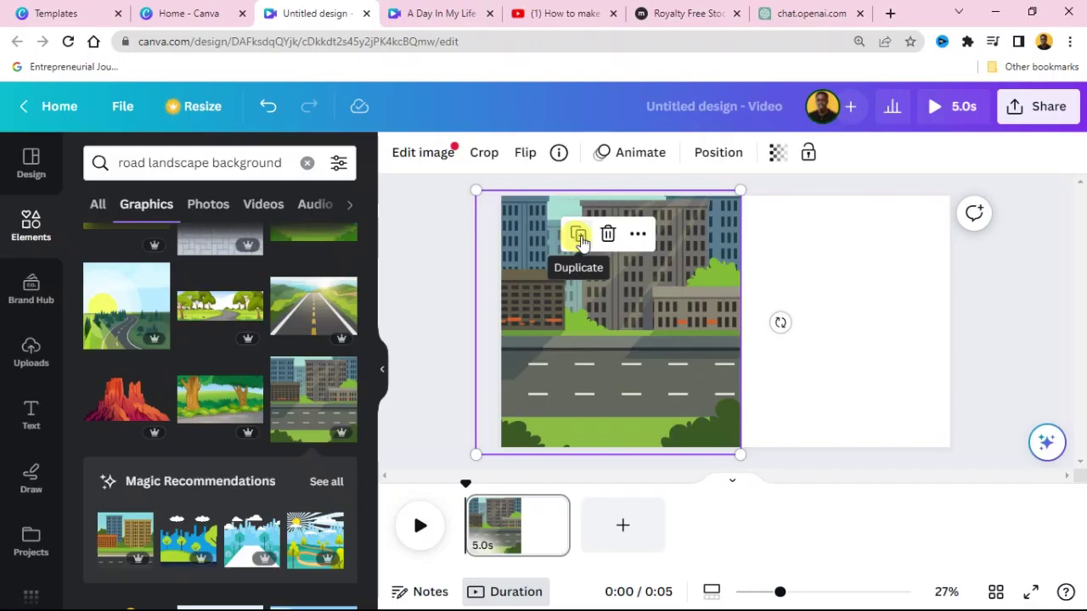
Step: Duplicate the city street graphic beside the original and flip the copy horizontally, aligning it so the road and buildings continue seamlessly
drag(629, 363, 888, 340)
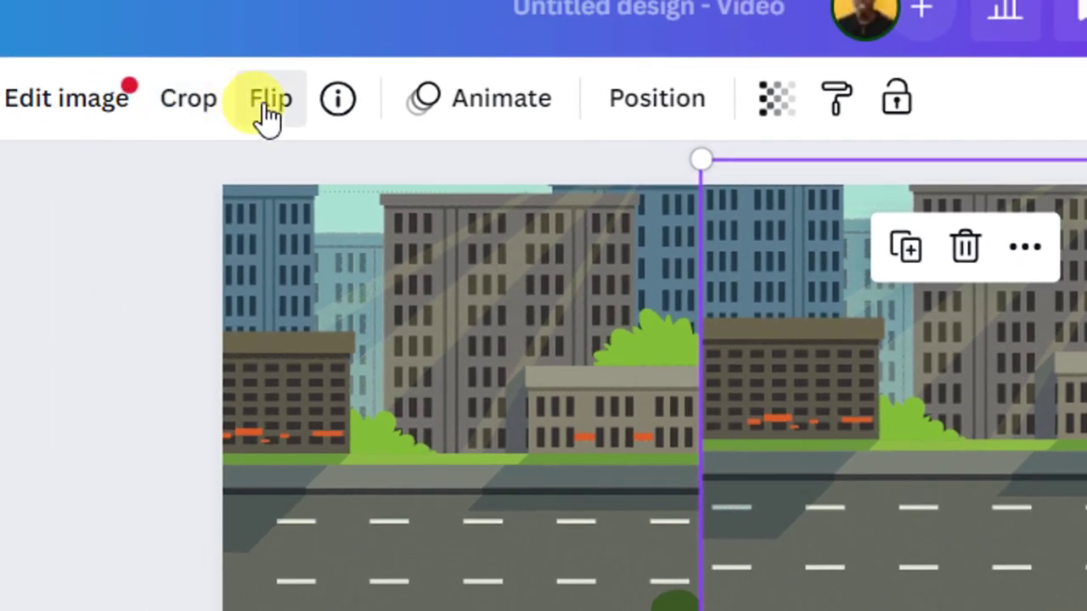
click(268, 111)
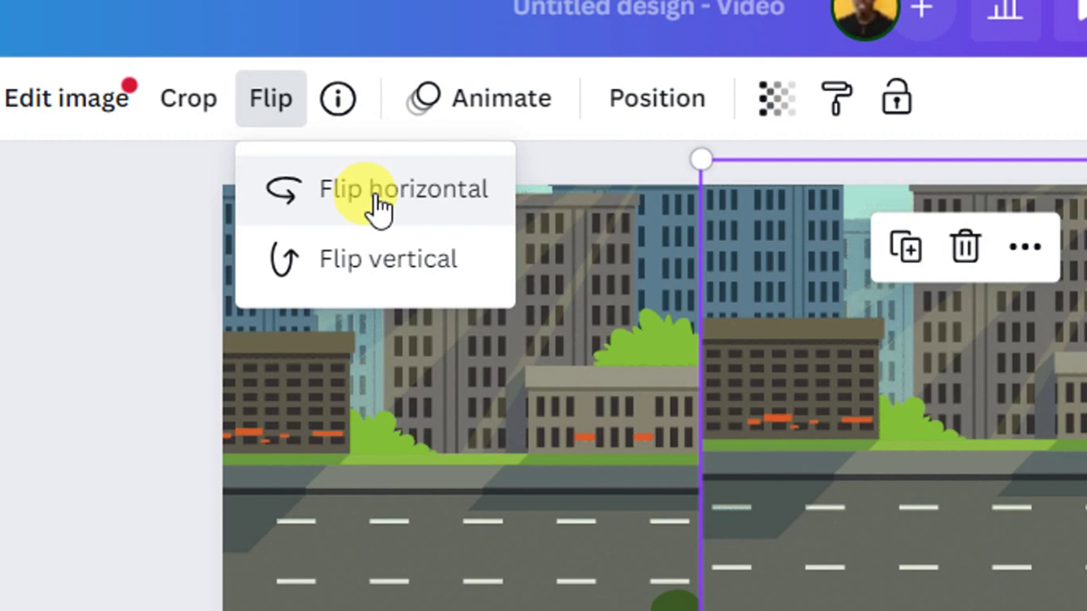
click(376, 209)
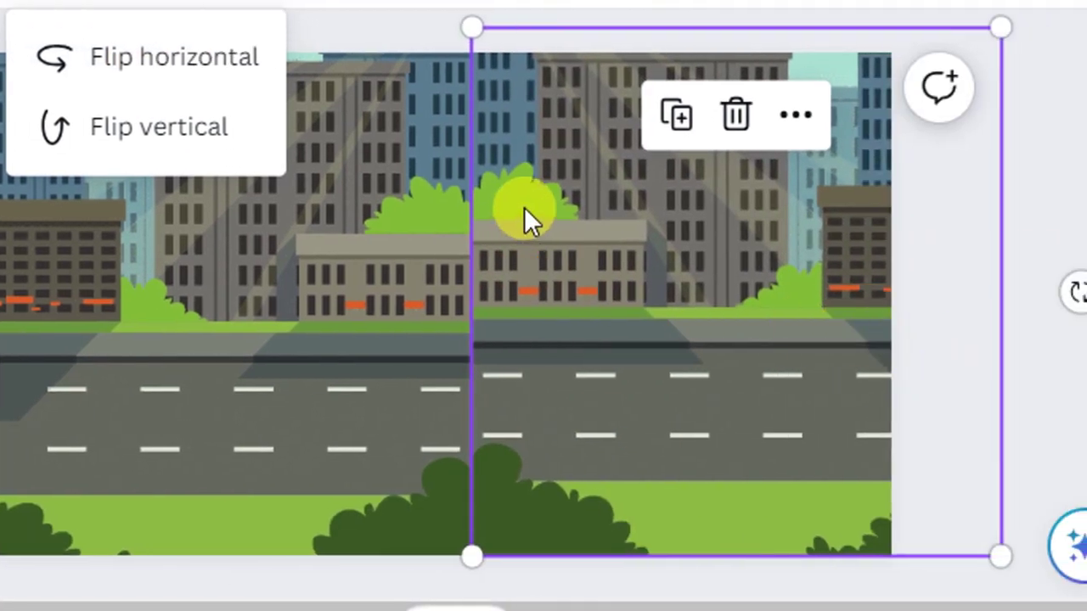
drag(508, 199, 514, 224)
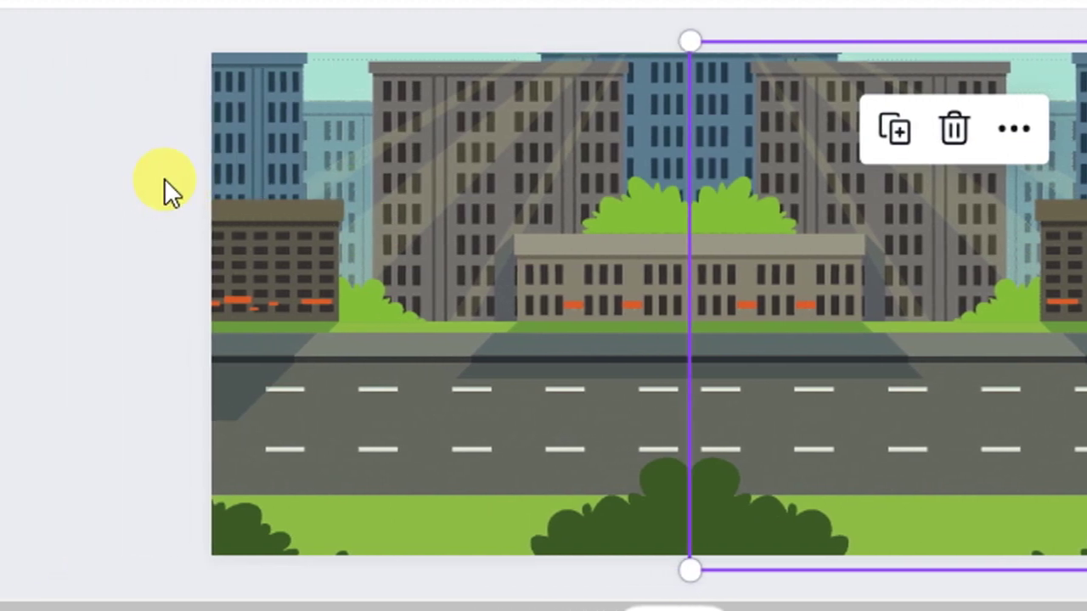
click(163, 189)
click(861, 217)
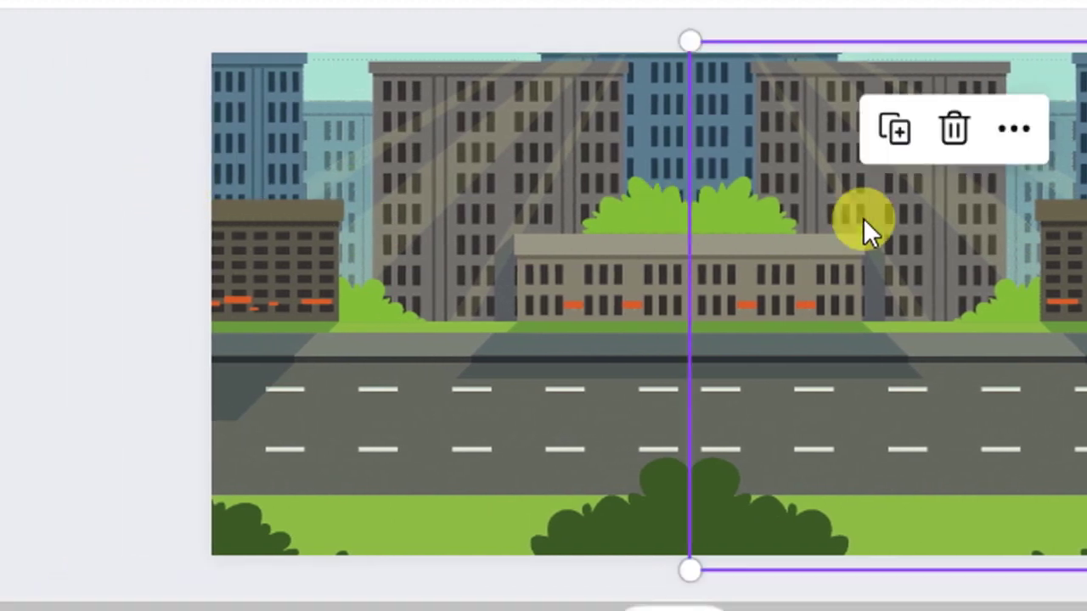
click(164, 197)
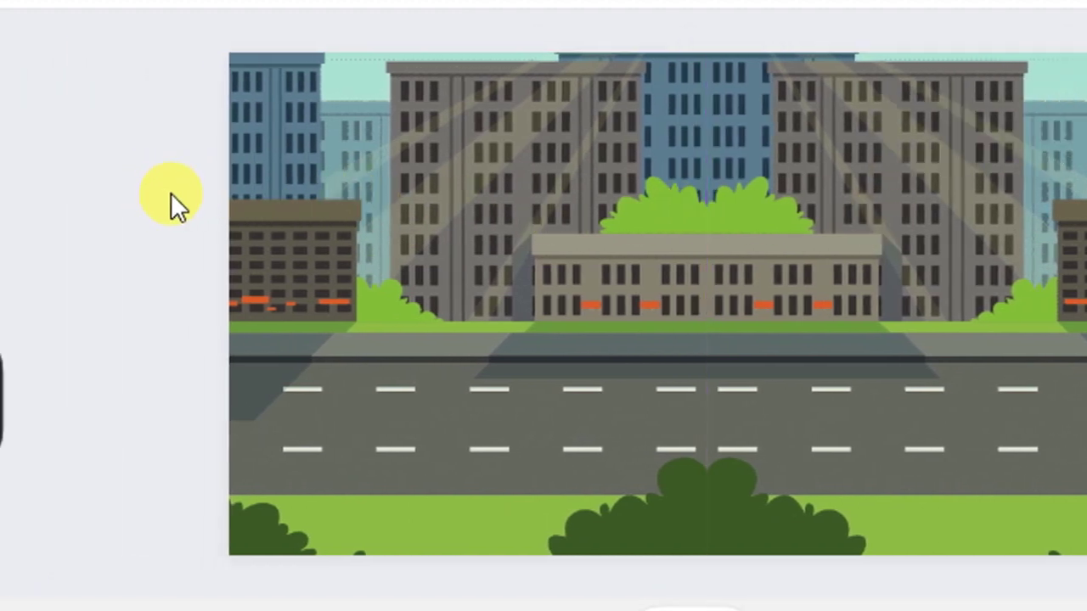
click(162, 197)
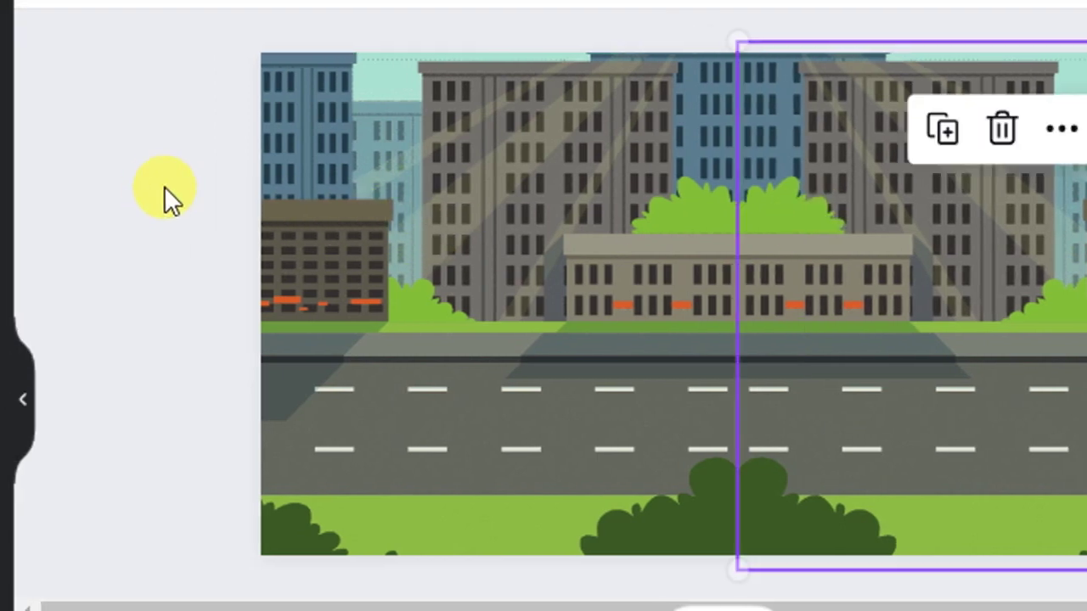
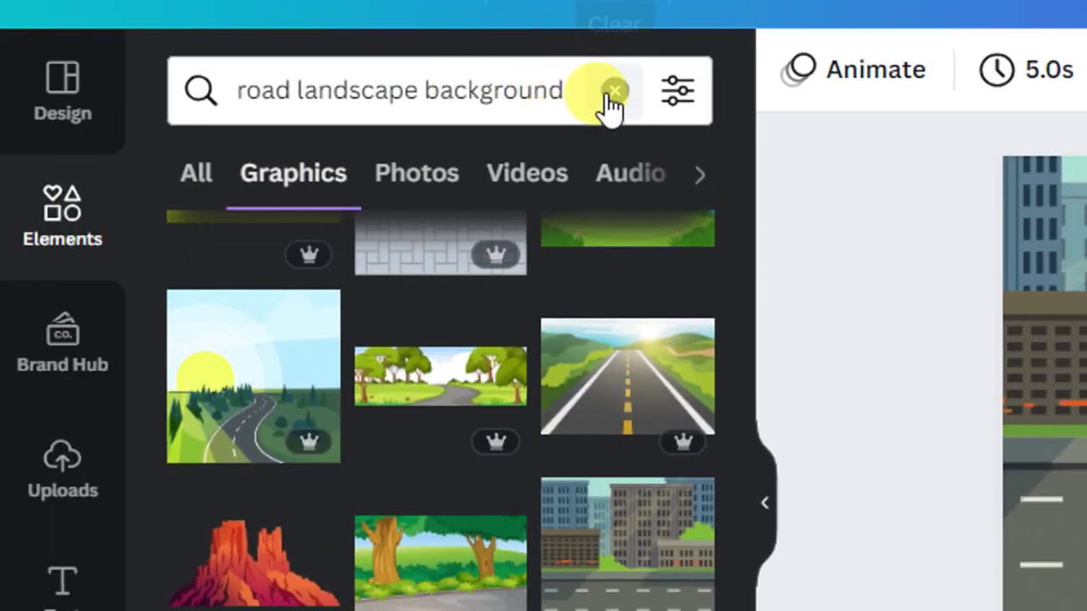
Step: Clear the previous element search and search for "moving car" instead
click(612, 91)
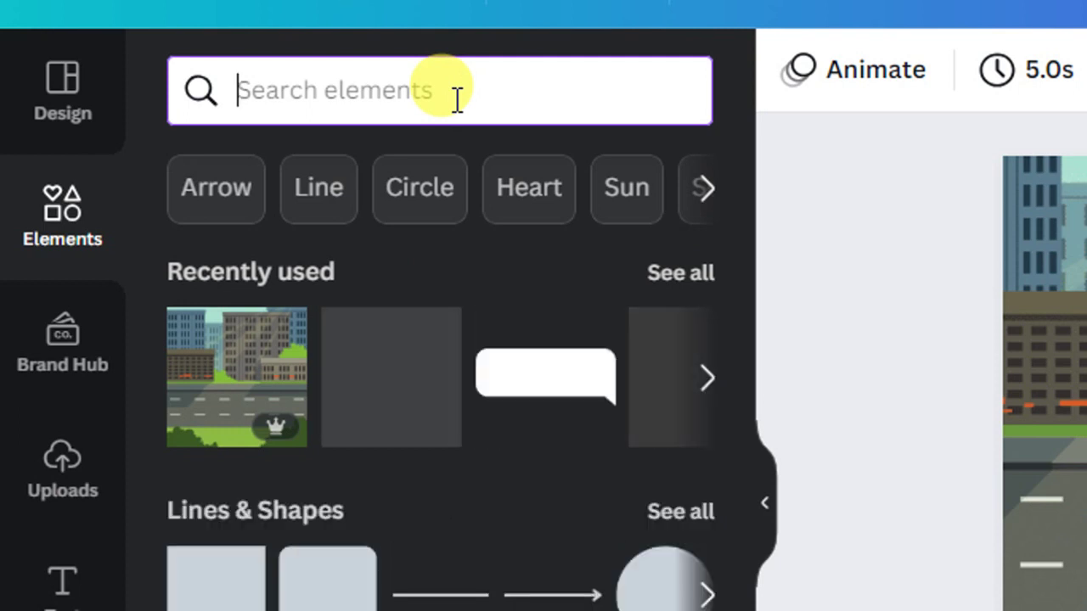
text(moving v)
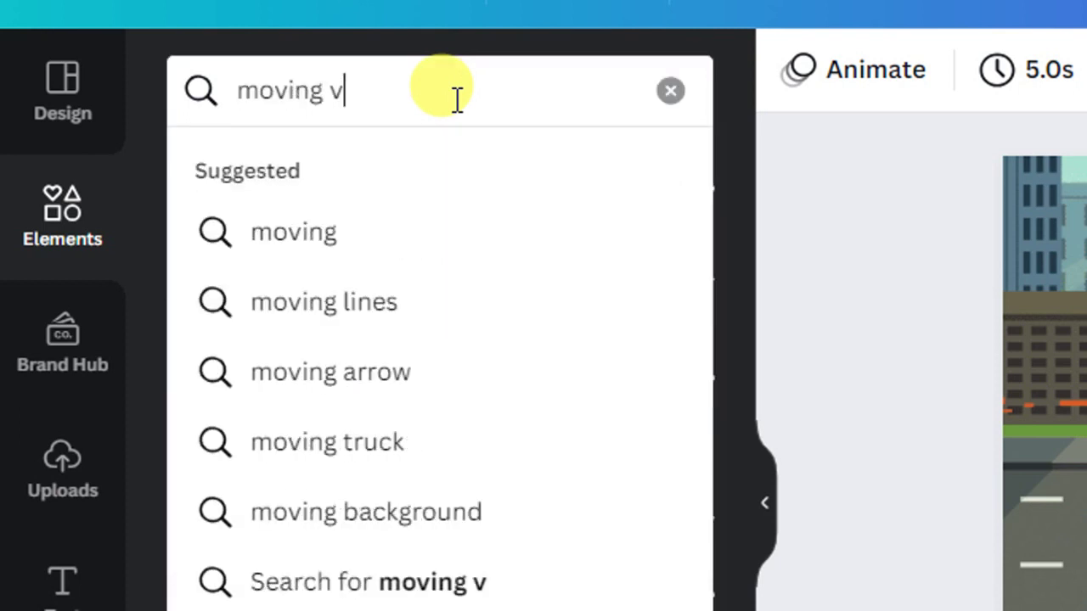
key(BackSpace)
text(car)
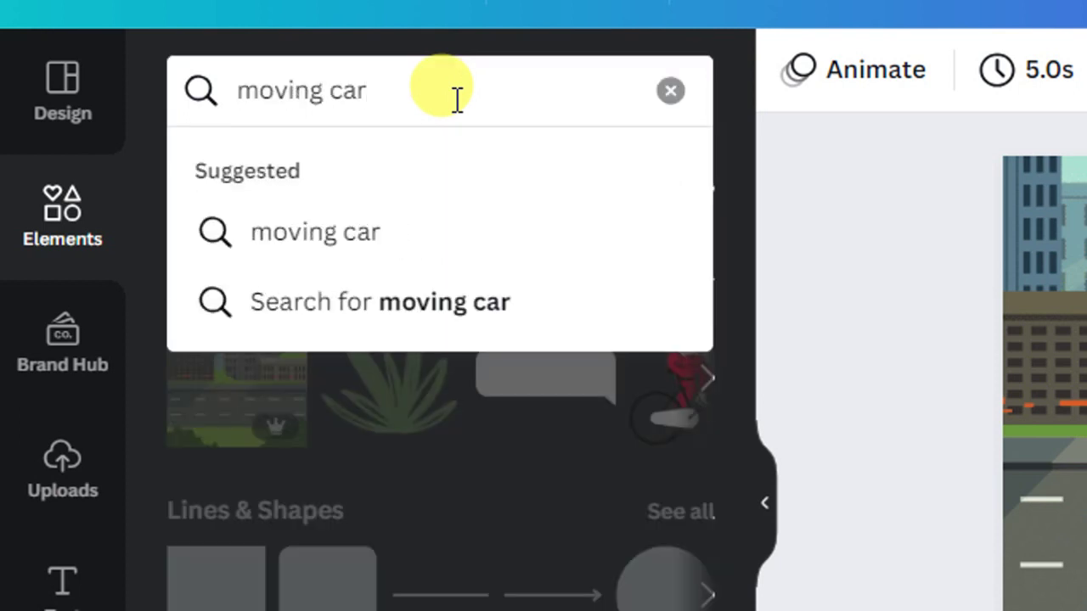
key(Return)
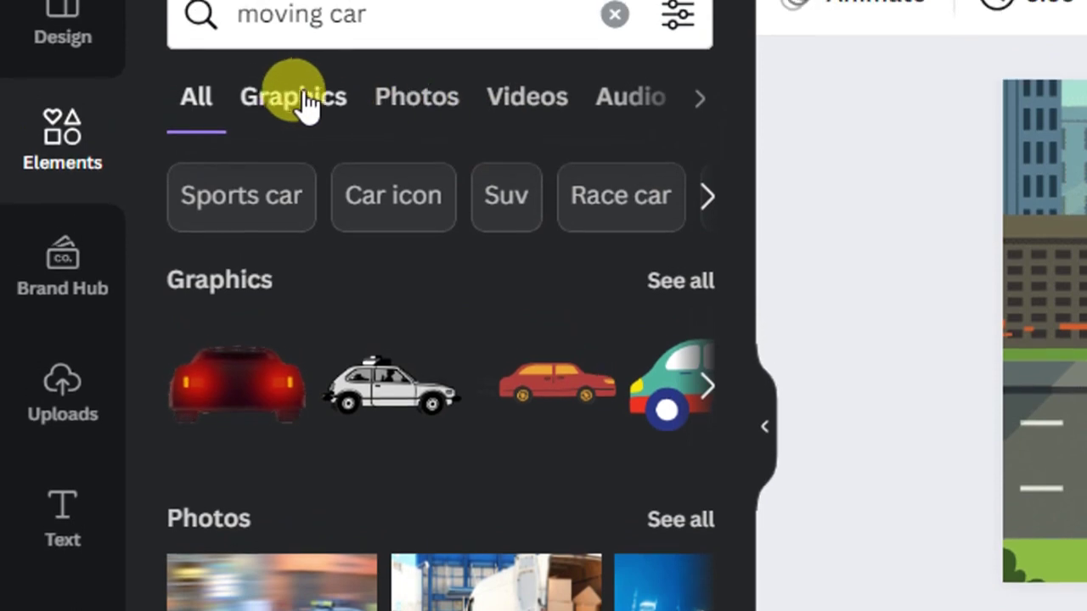
Step: Limit the "moving car" results to graphics with the Animated filter
click(297, 36)
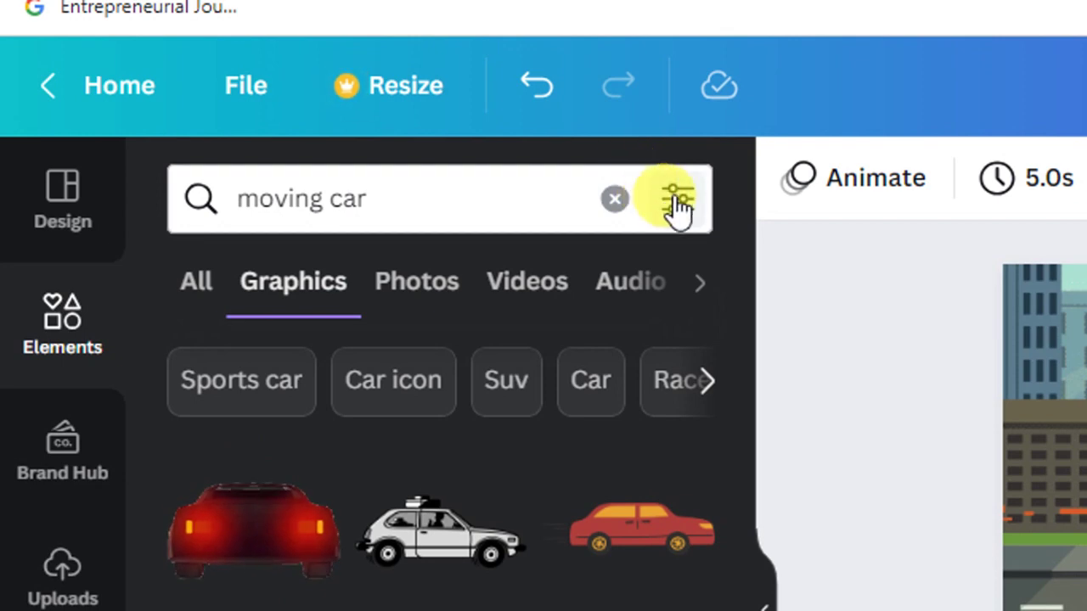
click(677, 204)
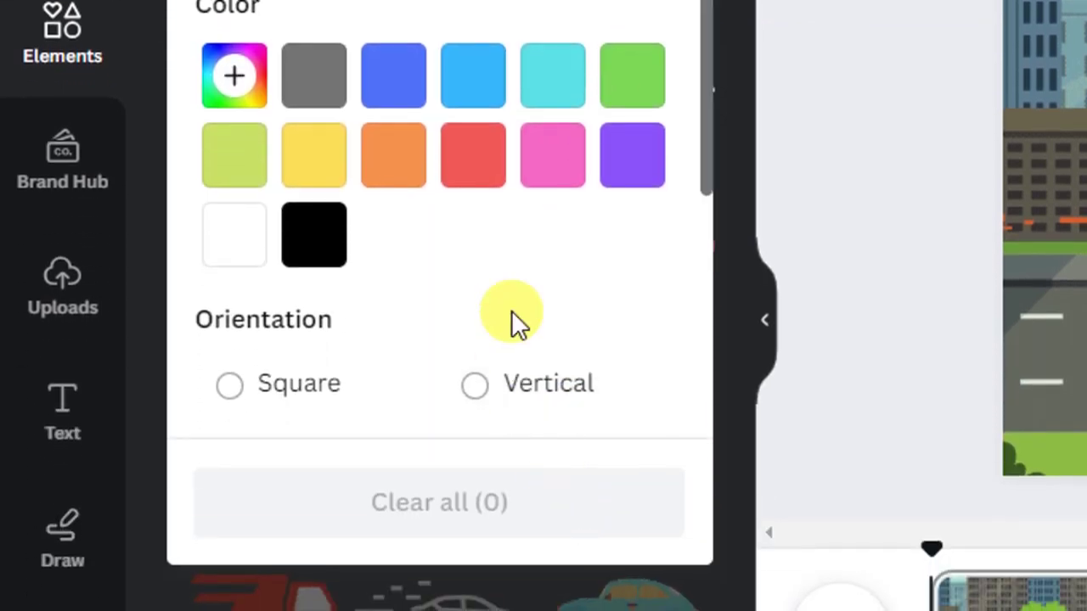
scroll(506, 269, down, 5)
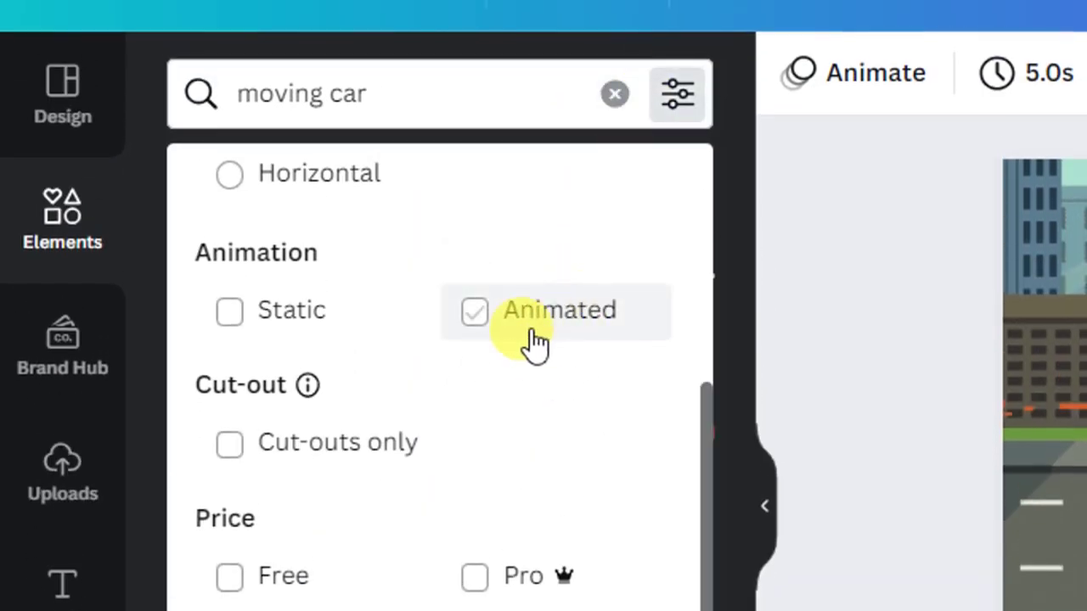
click(491, 323)
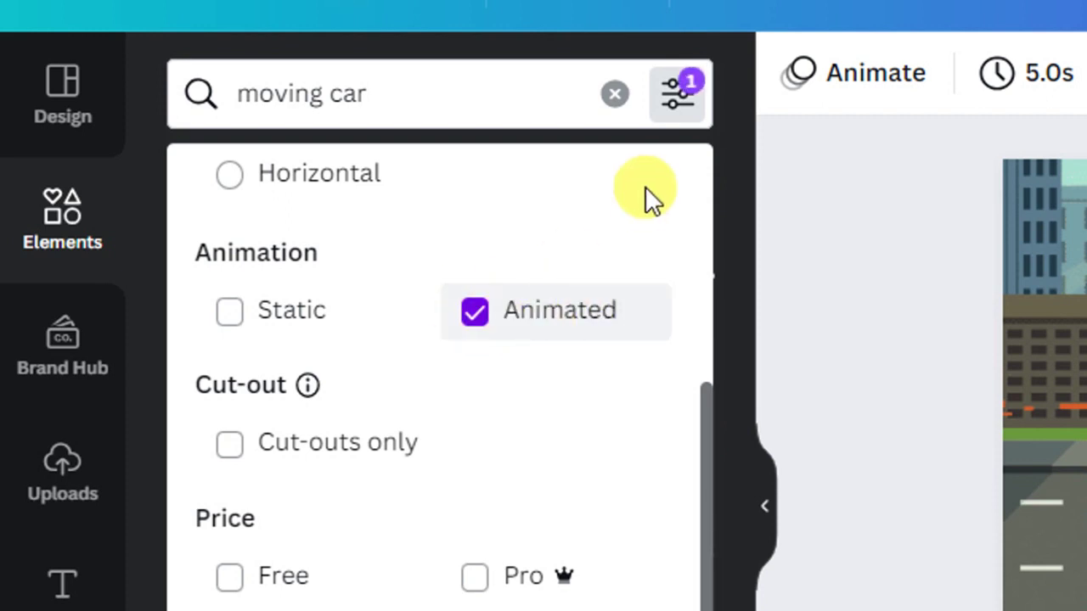
click(676, 100)
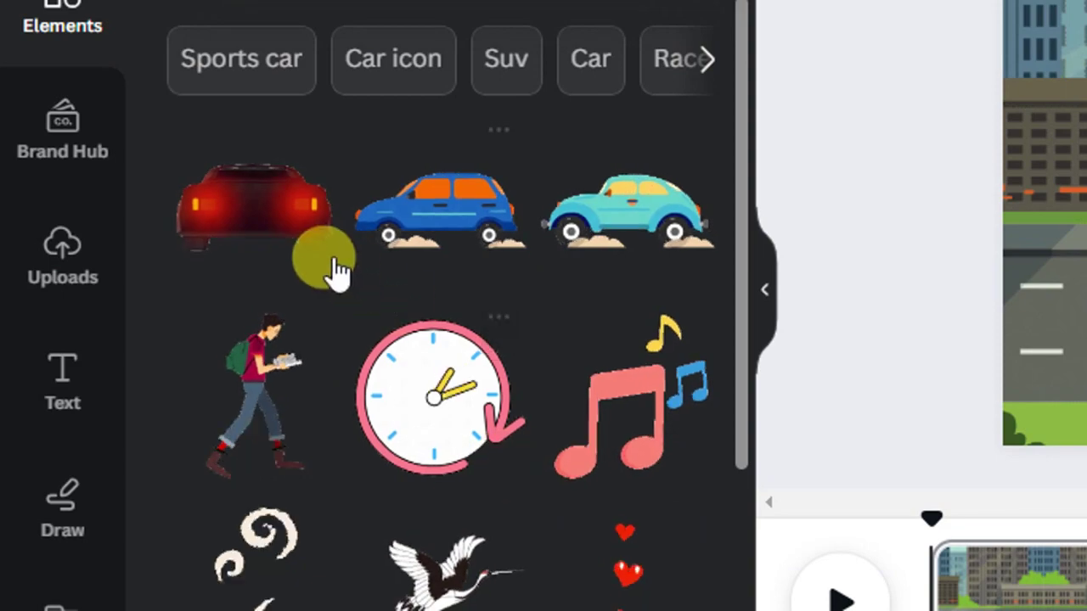
Step: Add the animated grey-green car with exhaust smoke to the page, shrink it, and place it on the road
scroll(544, 242, down, 2)
scroll(556, 246, down, 10)
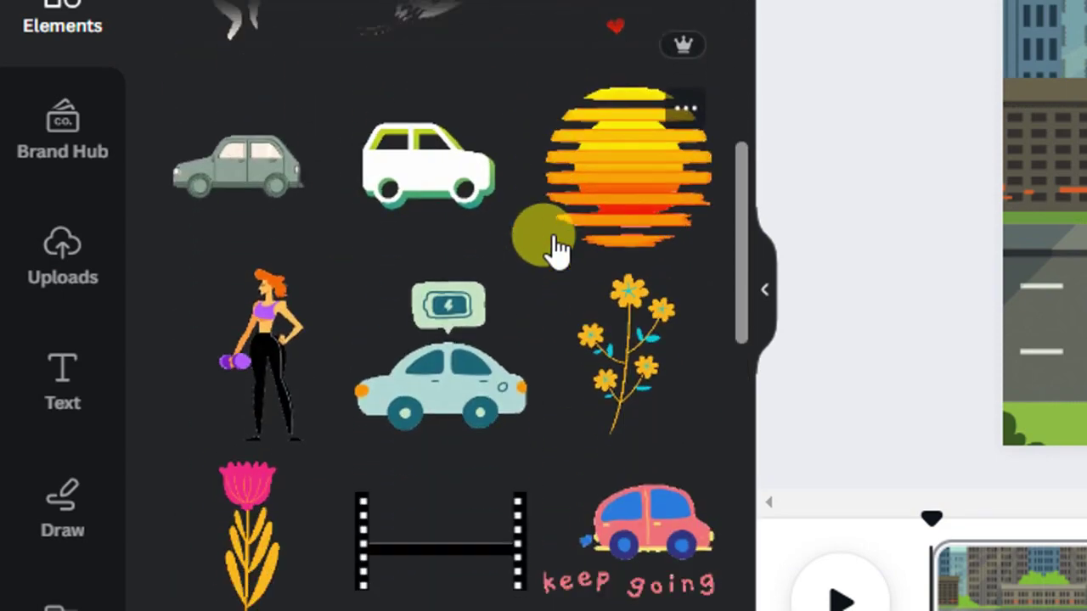
scroll(552, 251, up, 8)
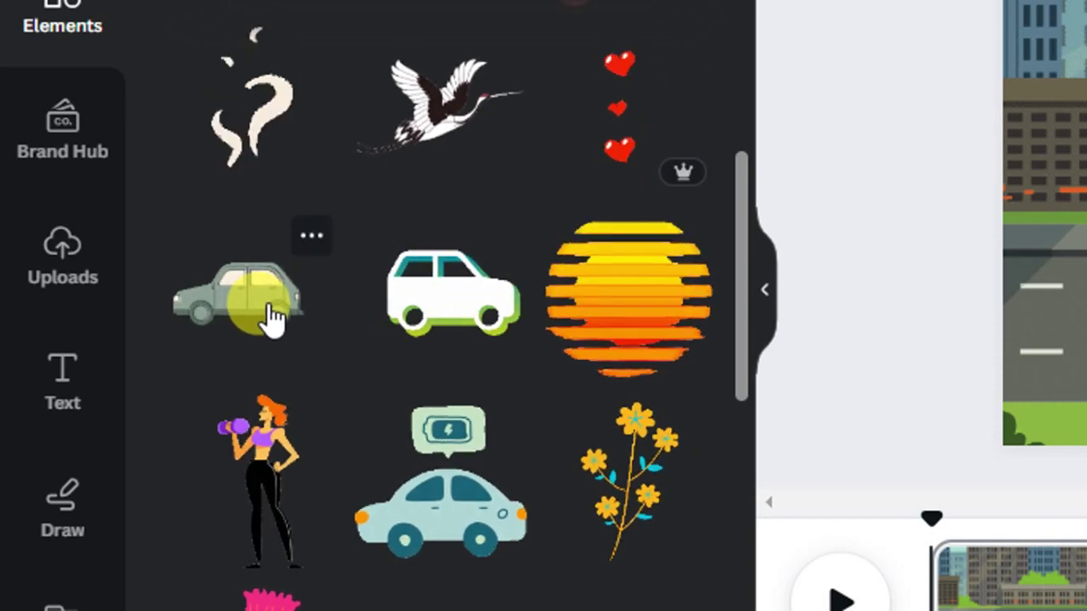
click(1086, 135)
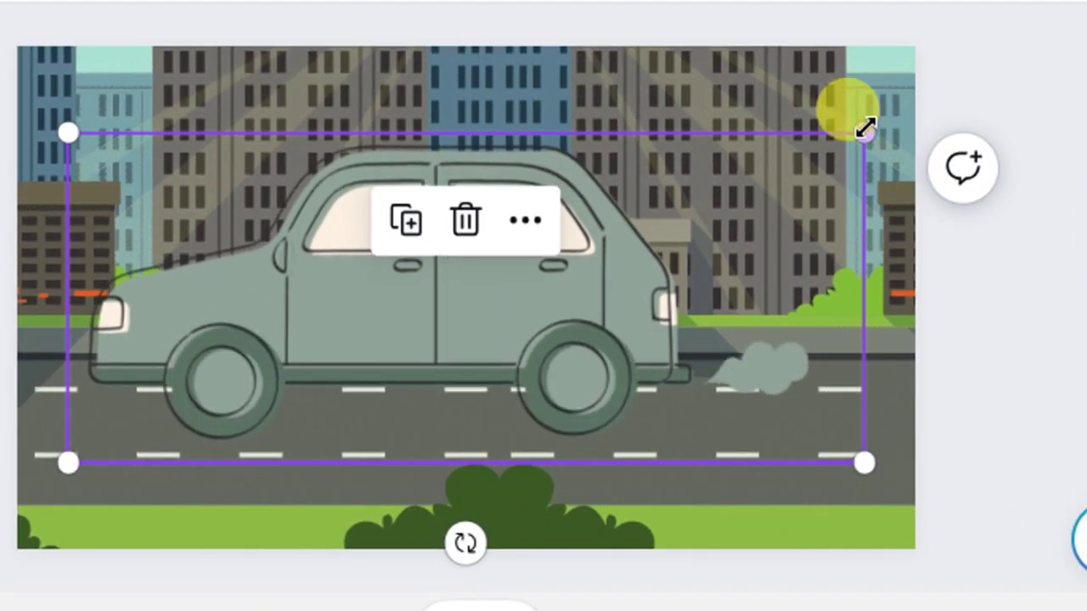
drag(865, 129, 353, 346)
drag(263, 387, 429, 368)
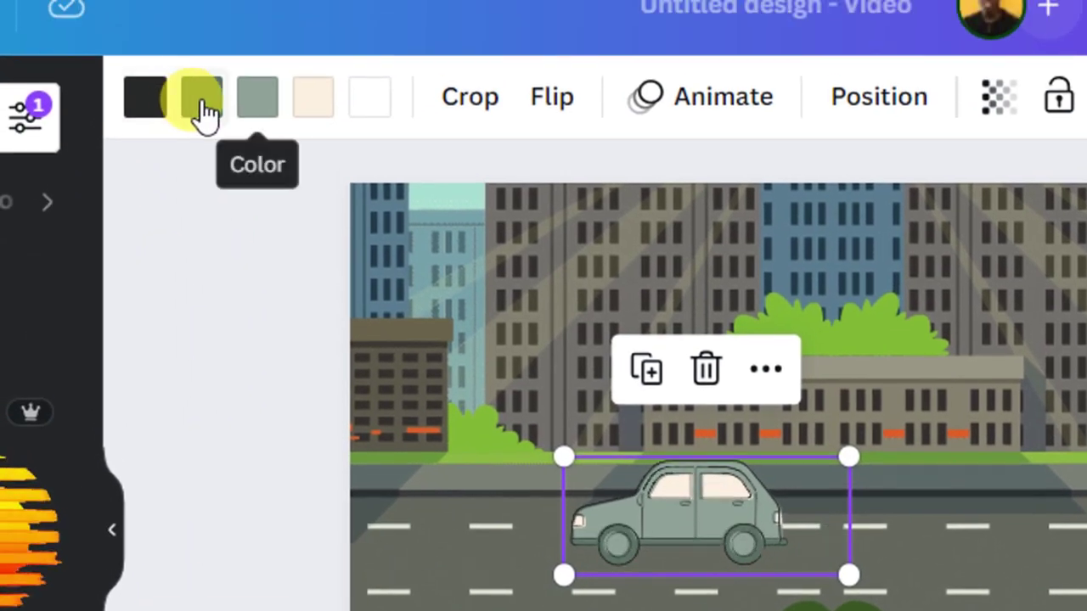
Step: Recolor the car with purple replacing dark green on the wheels and red replacing light green on the body
click(204, 102)
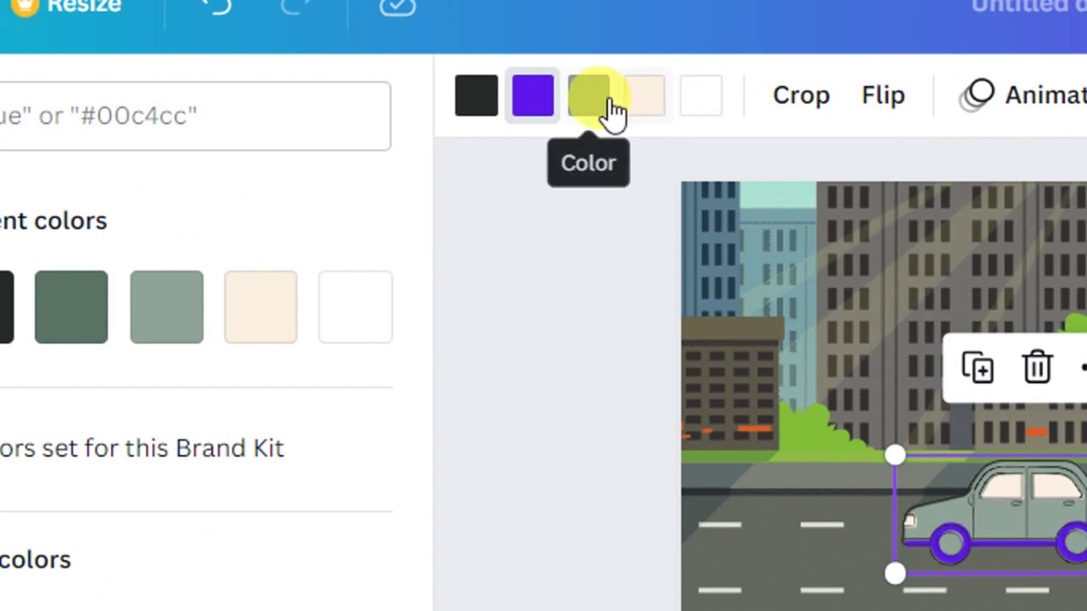
click(799, 0)
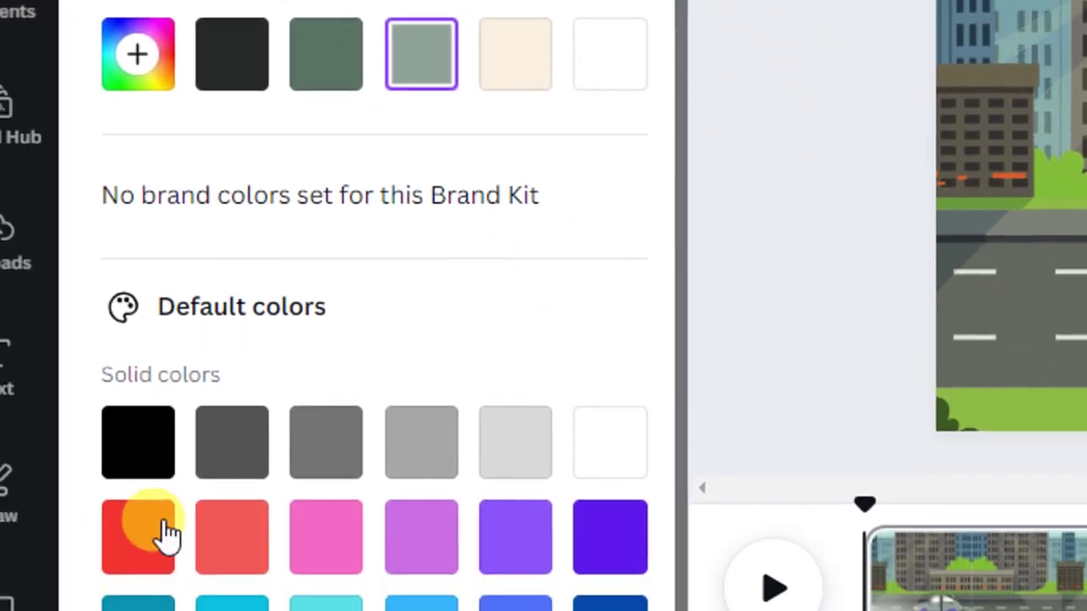
click(150, 504)
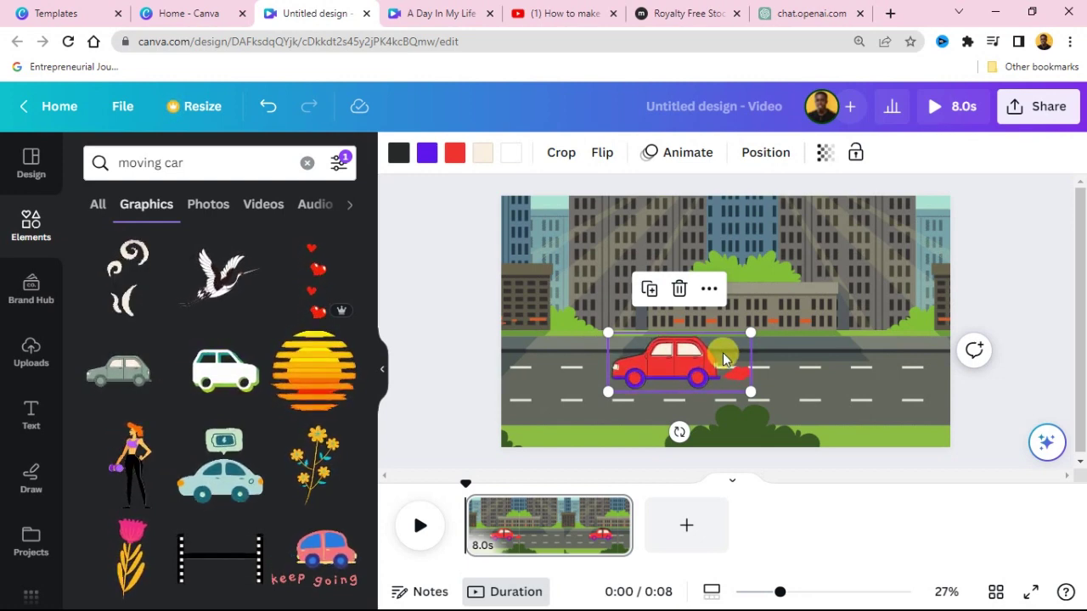
Step: Flip the red car horizontally so it faces right
right_click(670, 363)
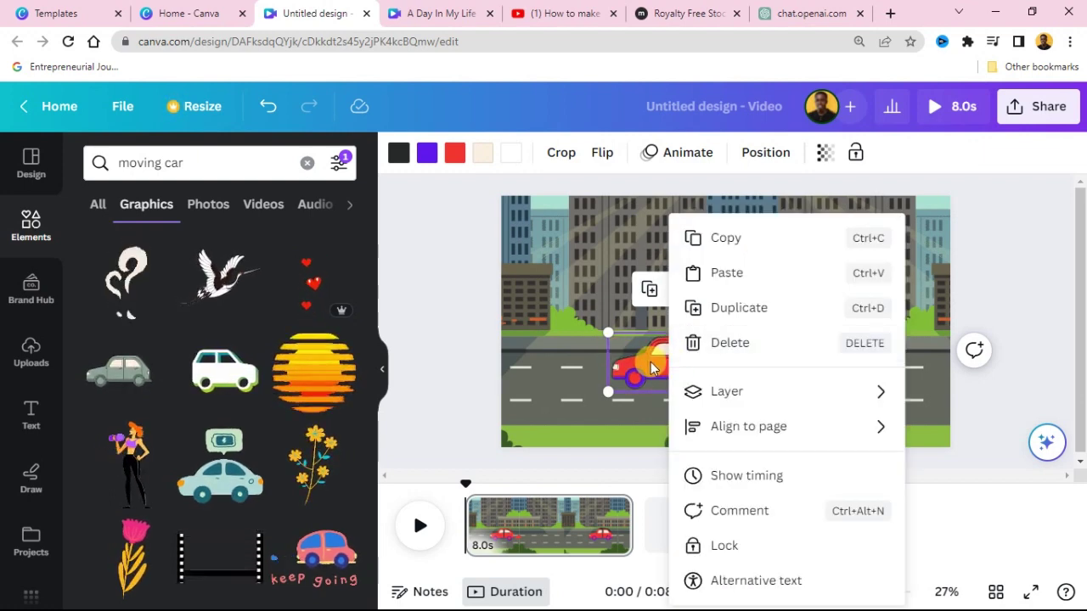
click(613, 361)
click(603, 154)
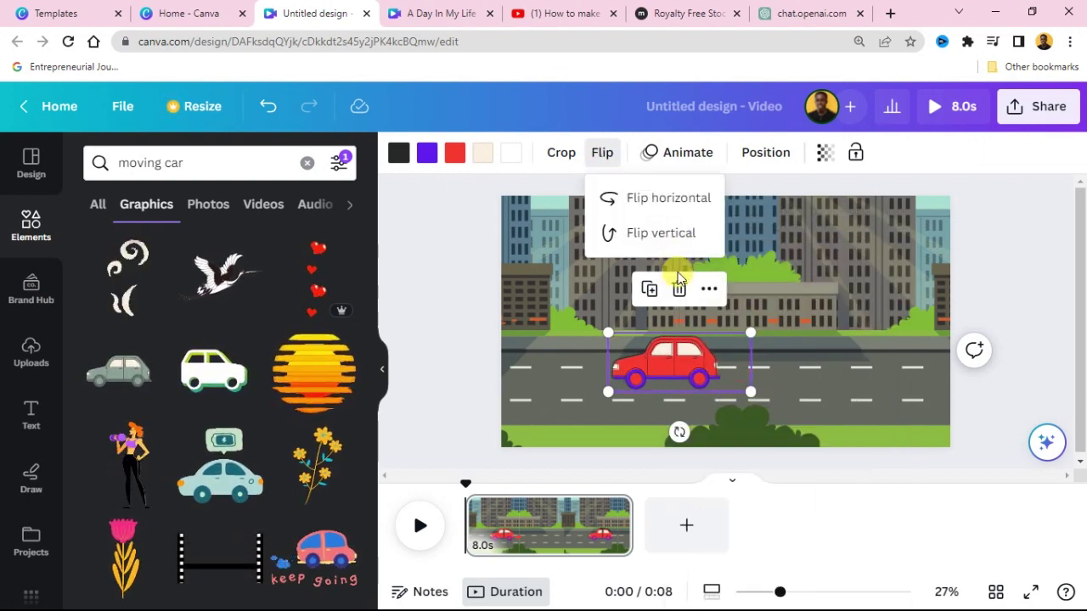
click(668, 210)
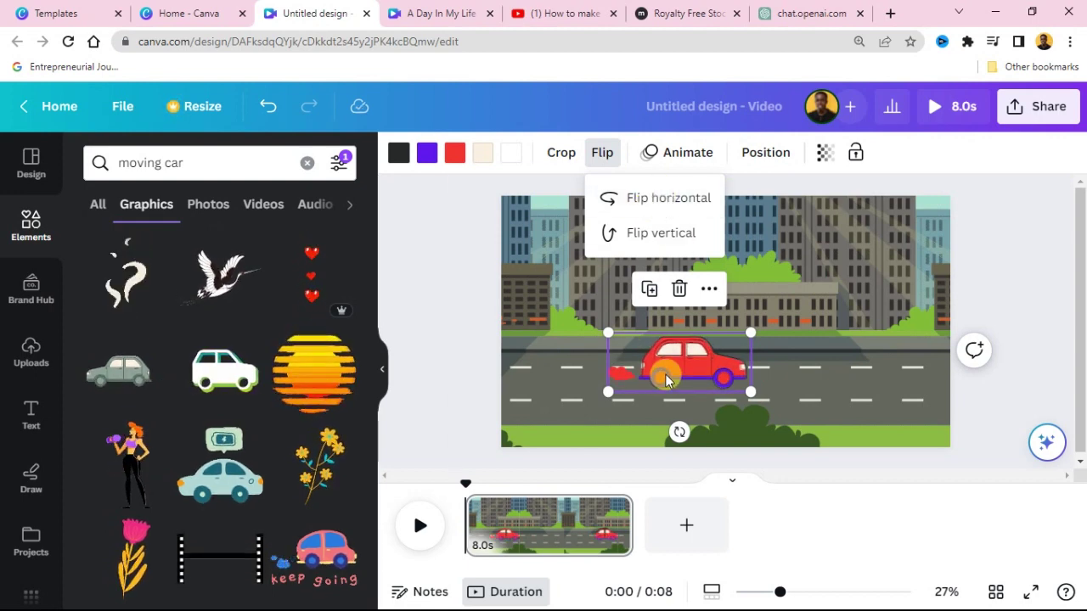
Step: Move the red car to the road's left end, scale it down slightly, and set it in the upper lane
click(704, 364)
drag(703, 364, 539, 384)
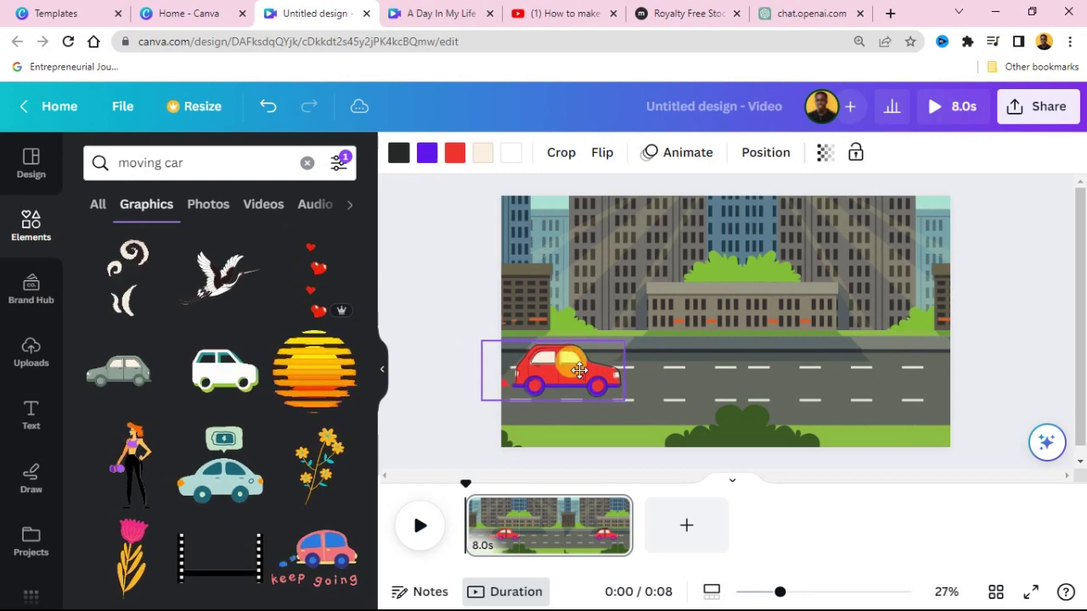
drag(578, 369, 576, 349)
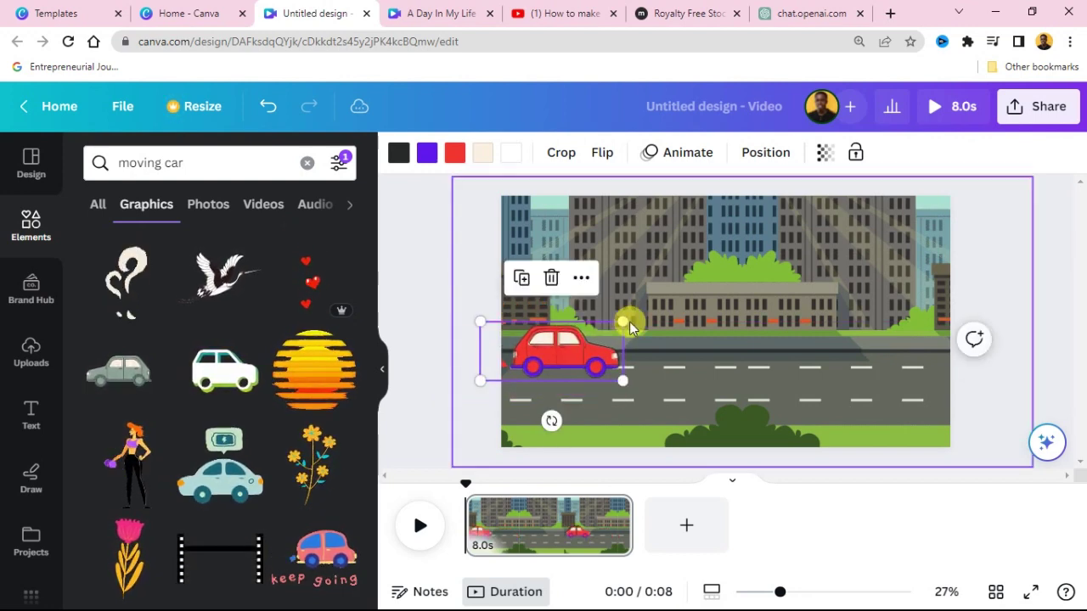
drag(625, 322, 592, 334)
drag(536, 367, 554, 358)
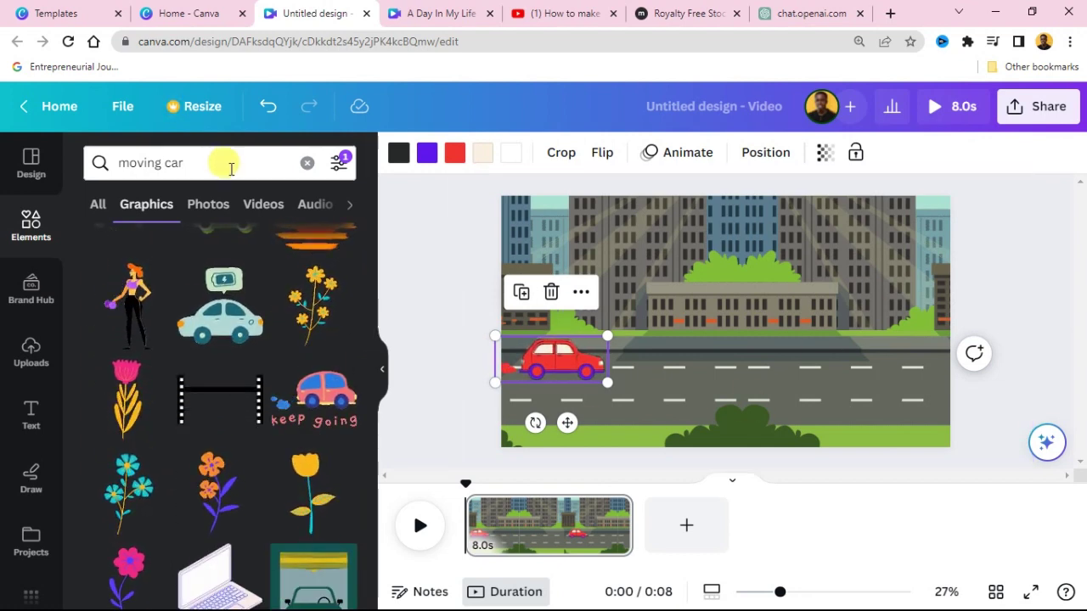
Step: Replace the "moving car" search with "animate trees"
drag(215, 158, 116, 166)
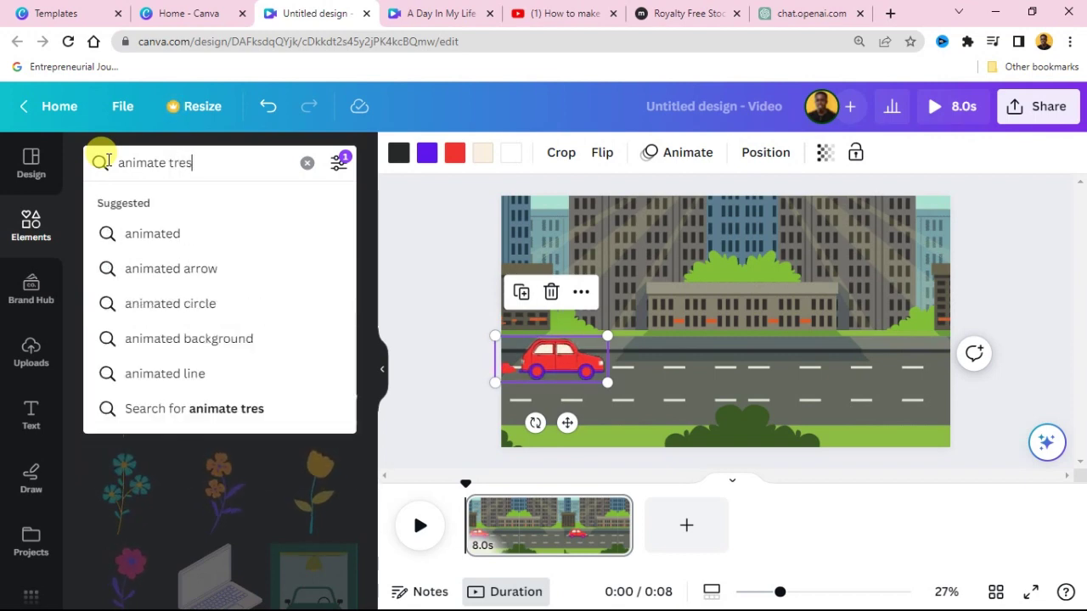
text(s)
key(Return)
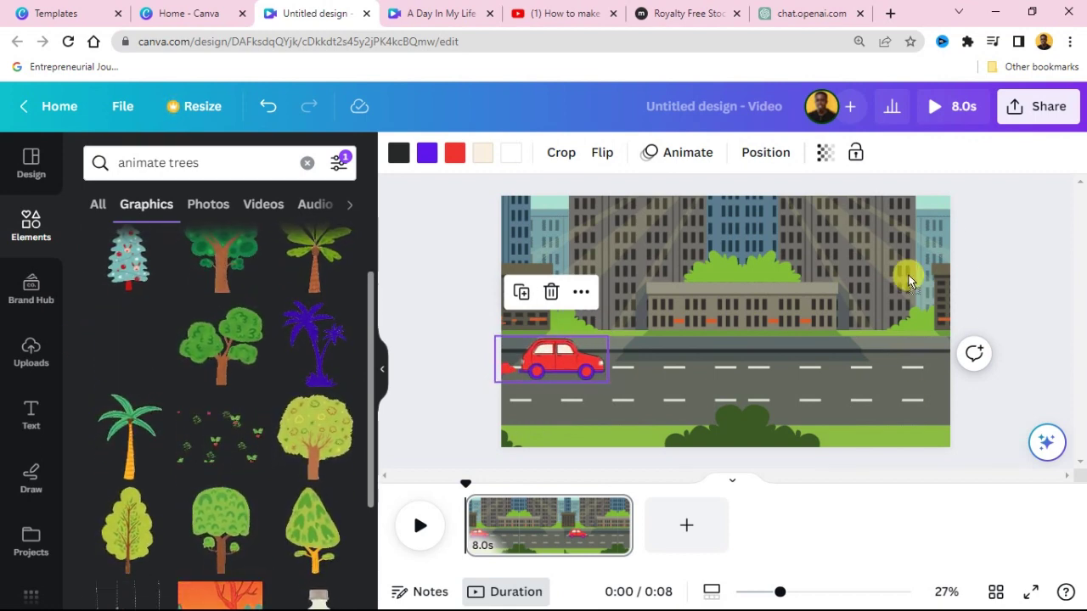
Step: Add the slim light-green animated tree, shrink it, and stand it on the sidewalk near the page's right end
drag(909, 282, 789, 274)
drag(794, 224, 861, 287)
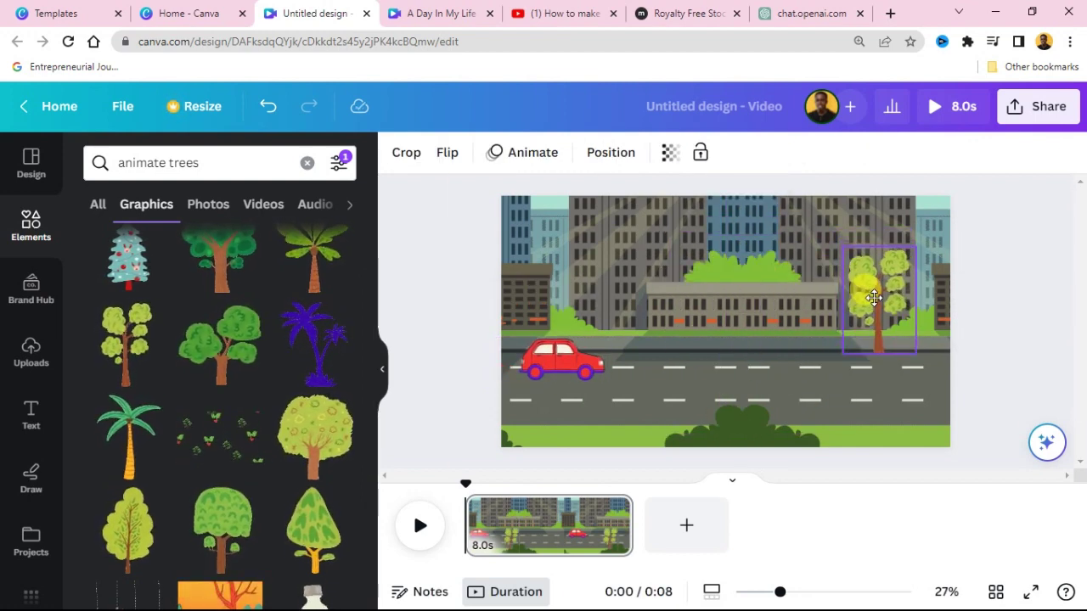
drag(880, 286, 880, 289)
drag(916, 246, 907, 258)
drag(884, 323, 893, 299)
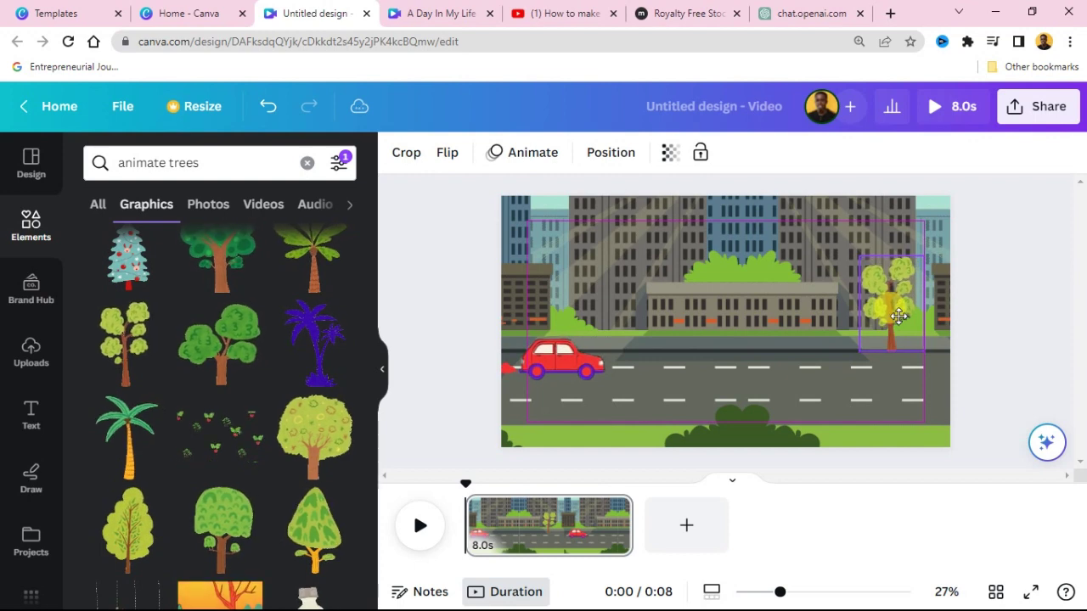
Step: Duplicate the tree leftward along the sidewalk to form a row of four evenly spaced trees
drag(900, 321, 791, 309)
click(864, 219)
click(763, 213)
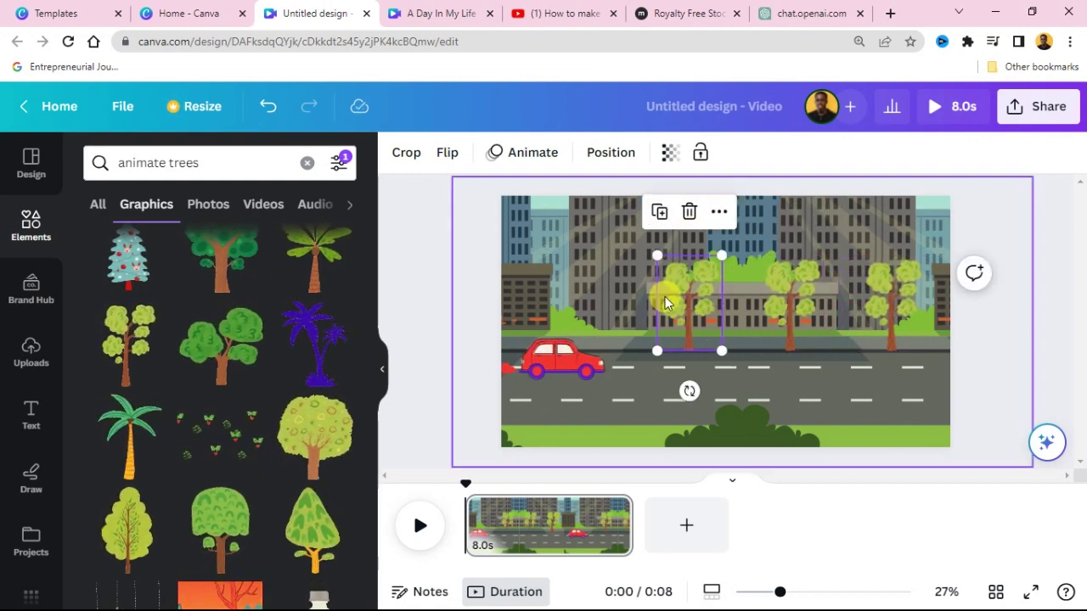
click(660, 213)
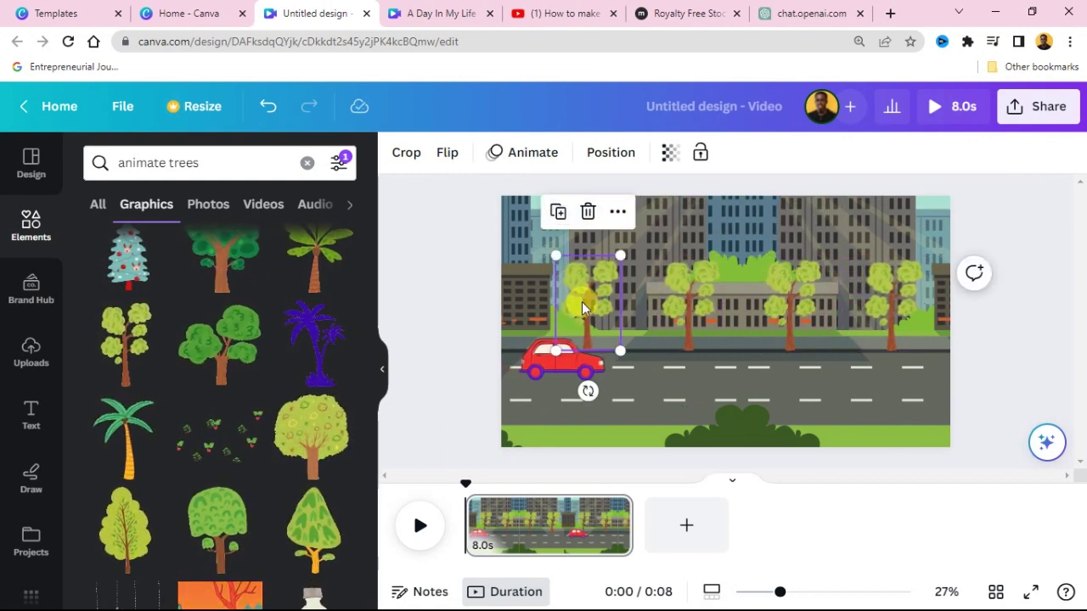
Step: Select all four trees, shift the row slightly left, and group them
shift+click(704, 301)
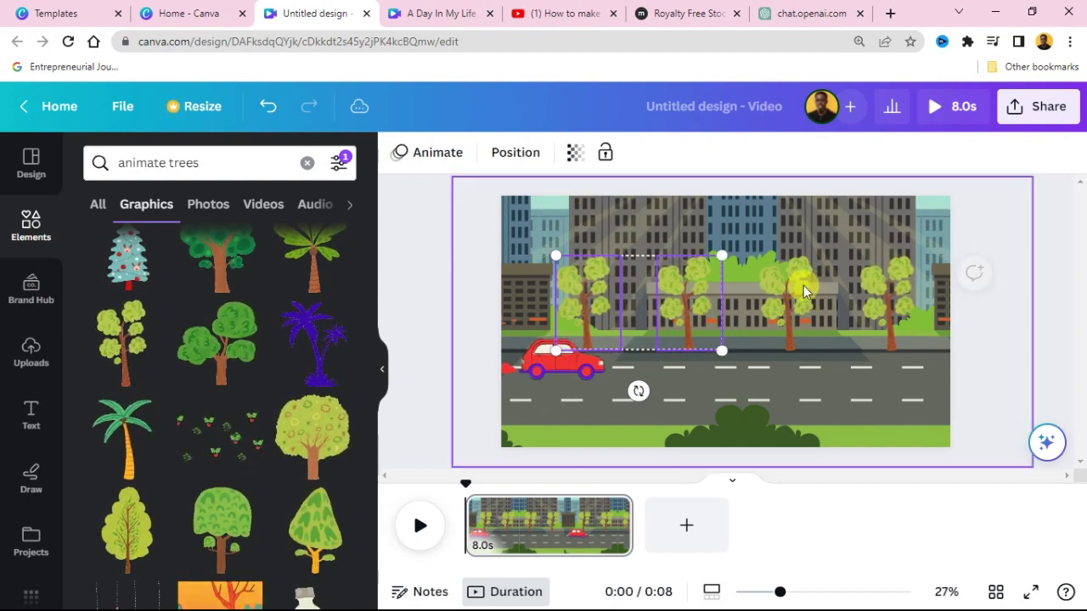
shift+click(803, 285)
shift+click(905, 293)
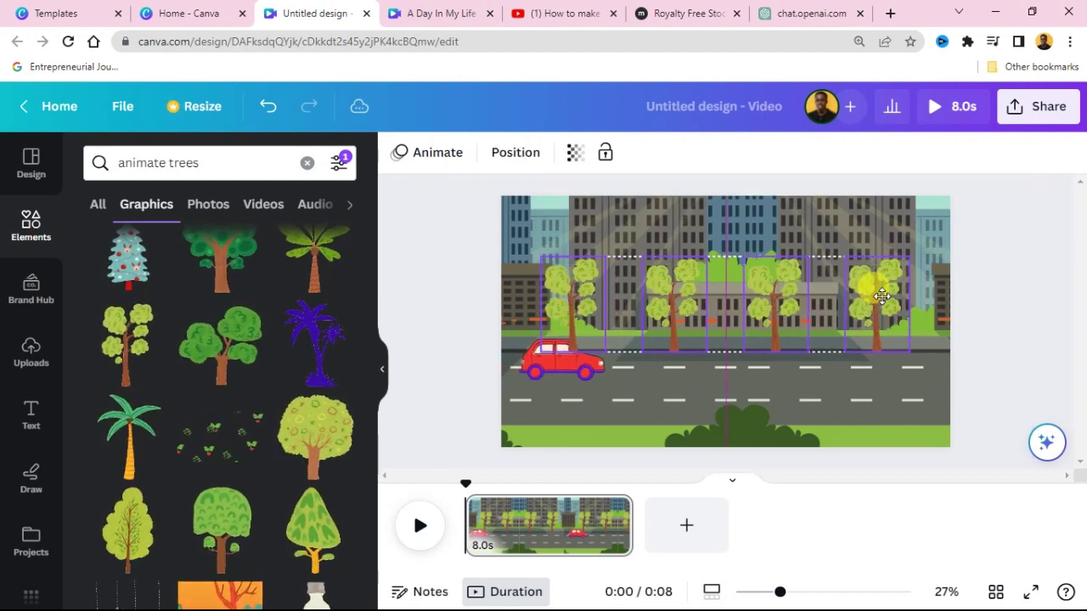
click(692, 211)
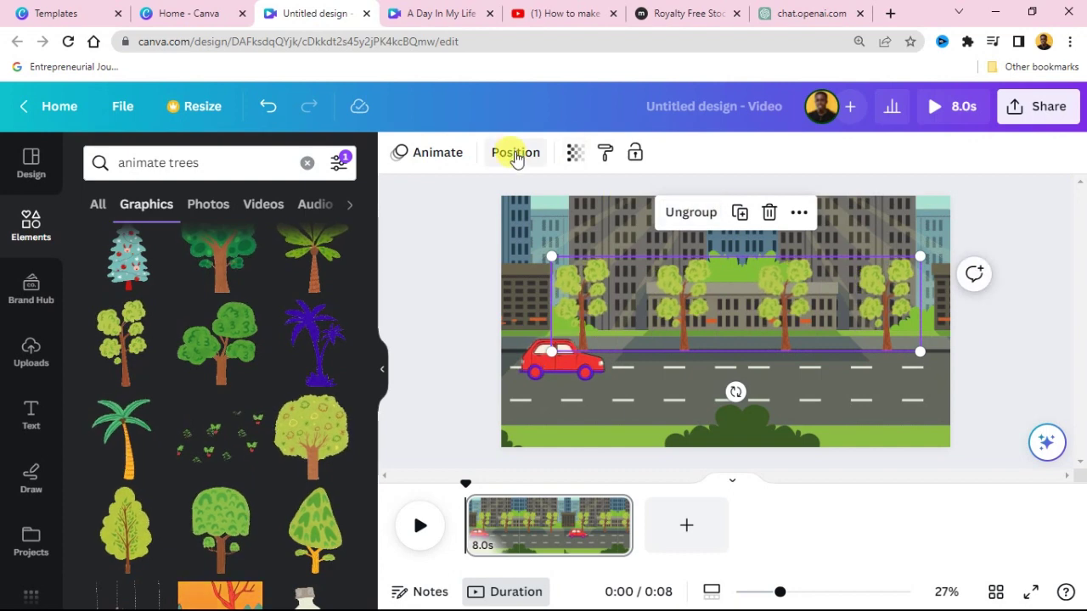
Step: Send the tree group one layer backward behind the red car, and select the car
click(515, 152)
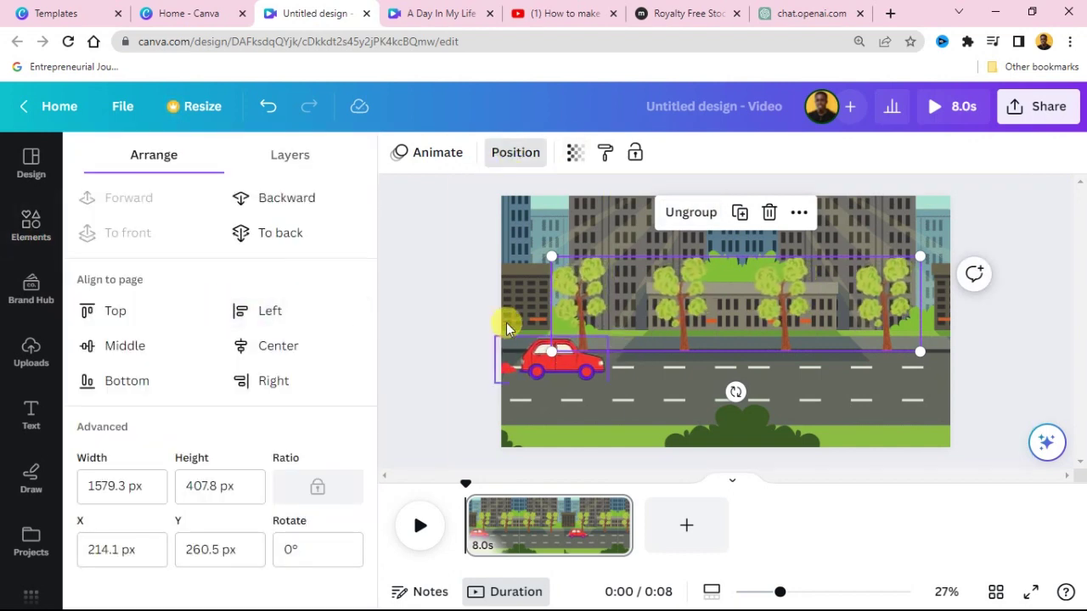
click(289, 198)
click(565, 369)
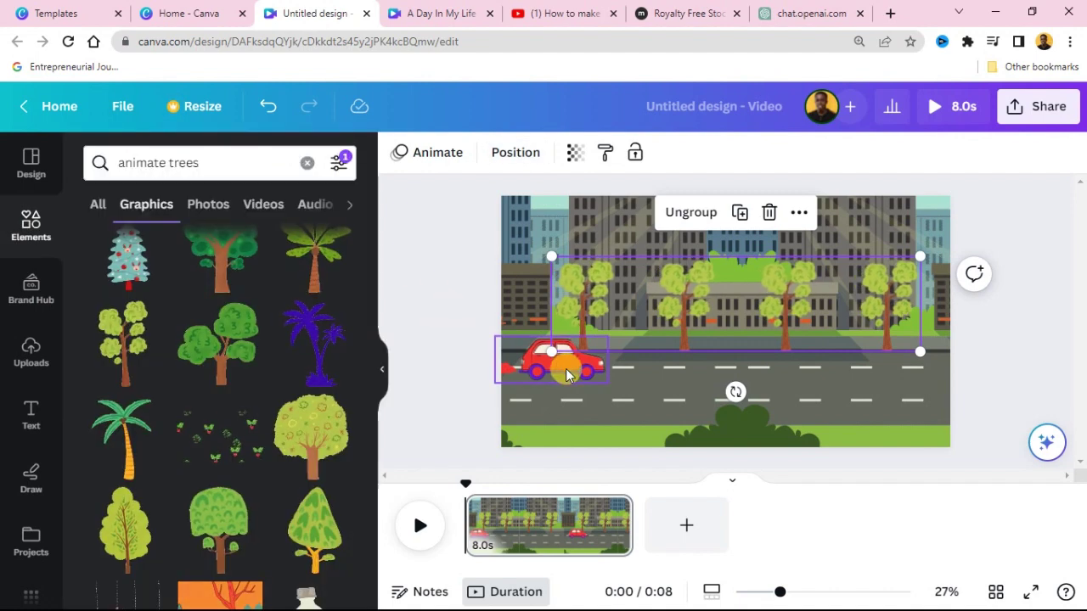
click(566, 369)
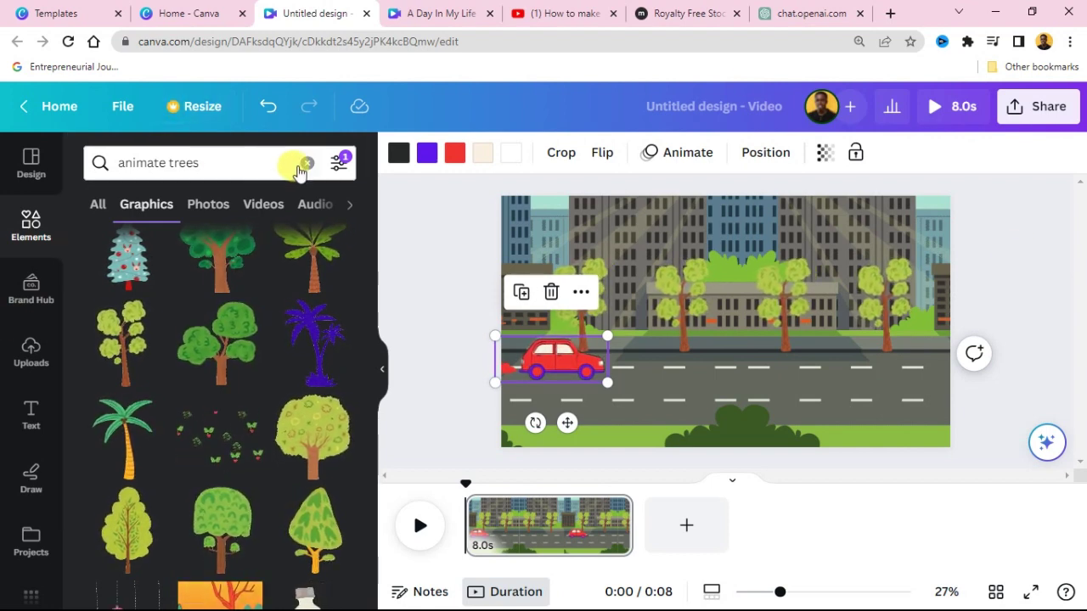
Step: Clear the tree search, search the elements for "moving car" again, and show only graphics
click(203, 170)
key(ctrl+a)
key(BackSpace)
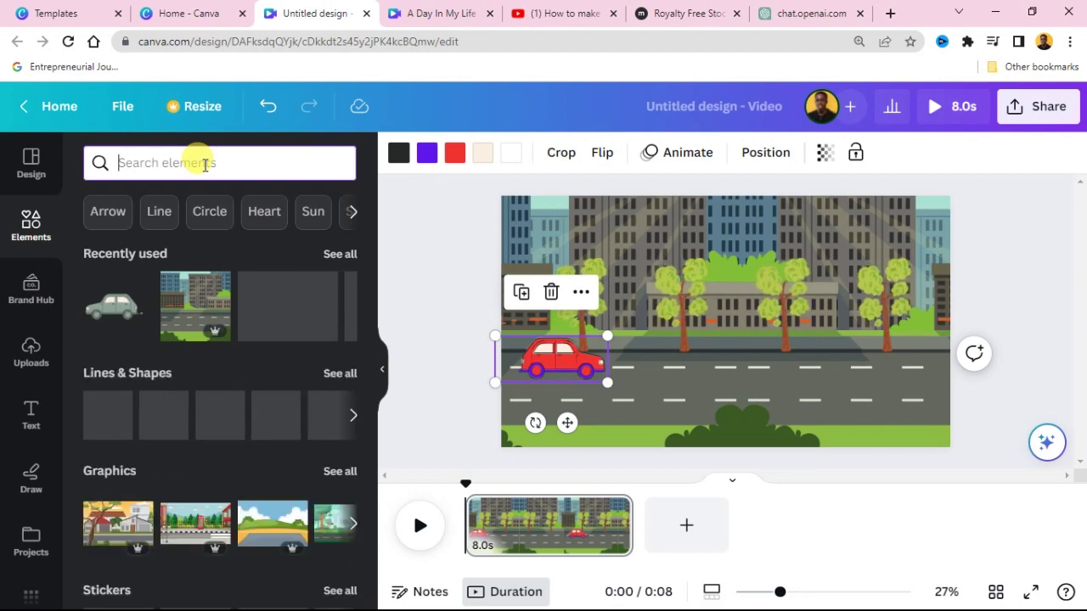
text(mo)
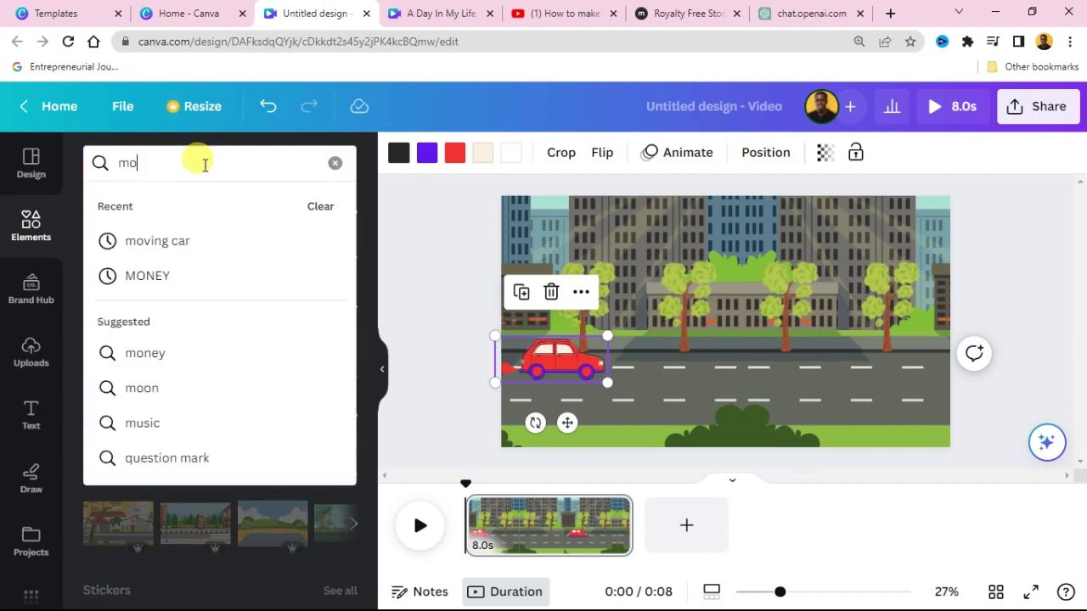
text(ving car)
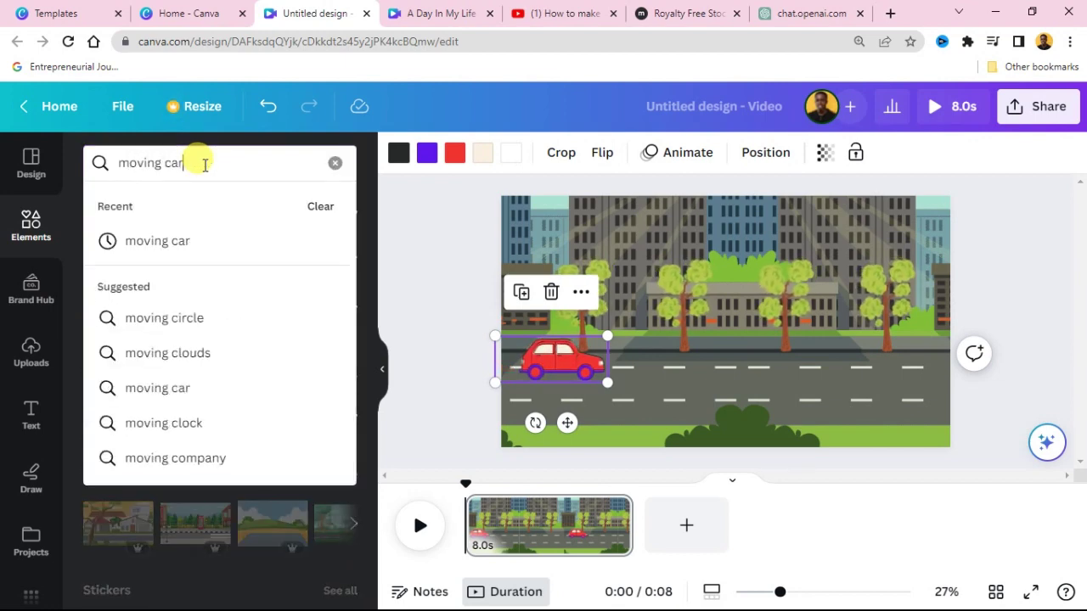
key(Return)
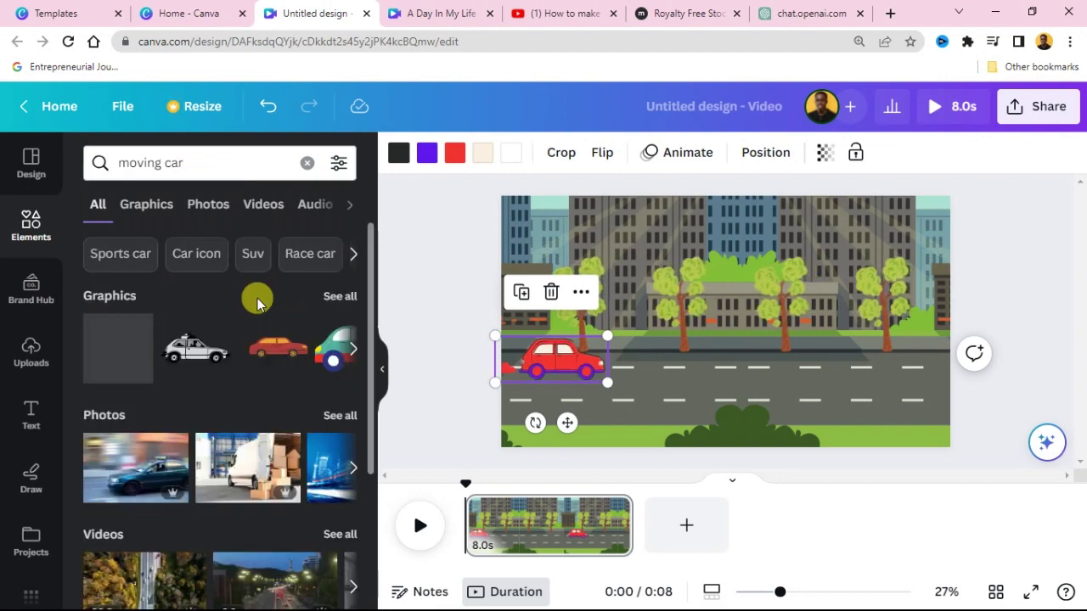
click(138, 207)
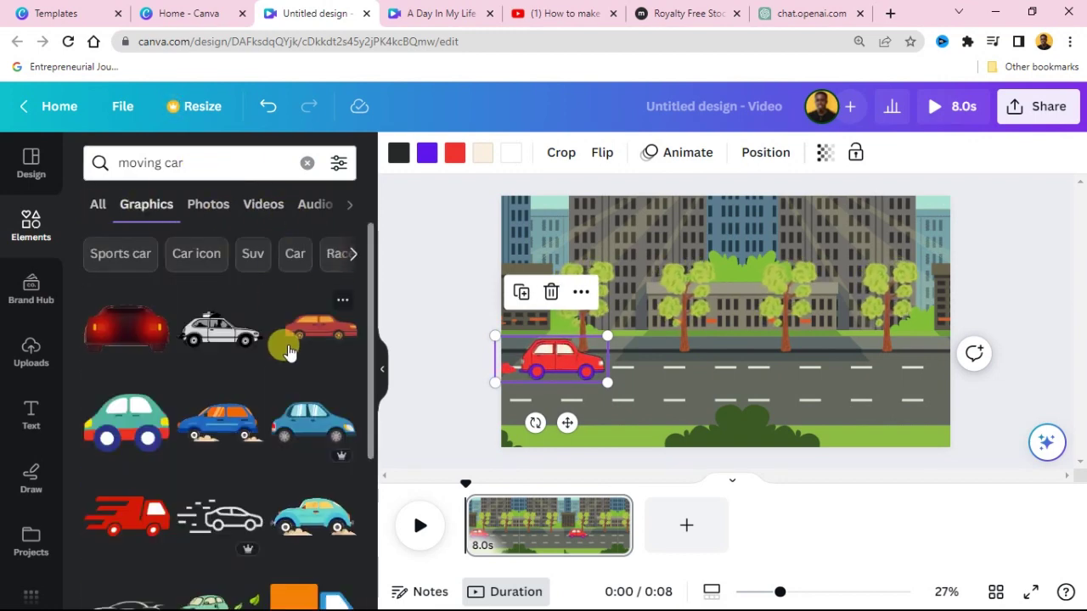
Step: Add the blue car with orange windows, shrink it to the red car's size, and place it on the road's right side
scroll(288, 349, down, 1)
scroll(293, 361, down, 1)
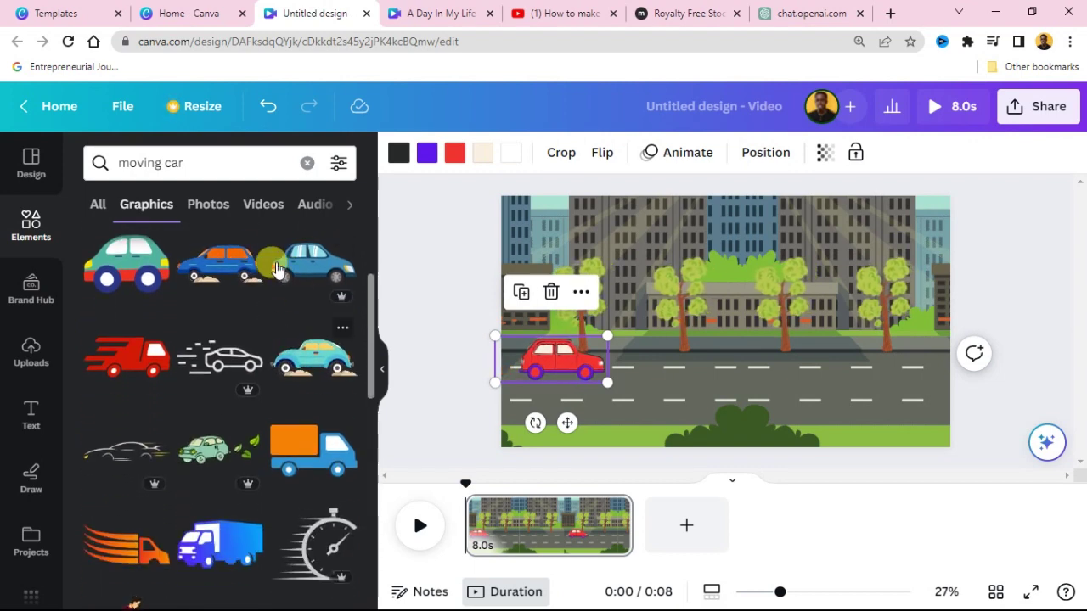
click(241, 276)
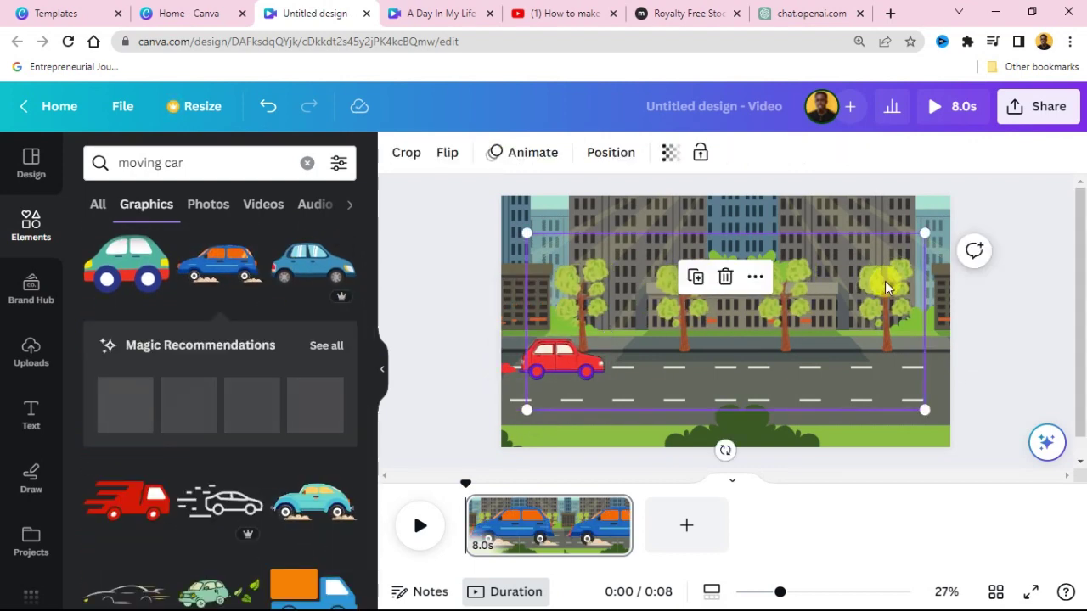
drag(924, 233, 899, 376)
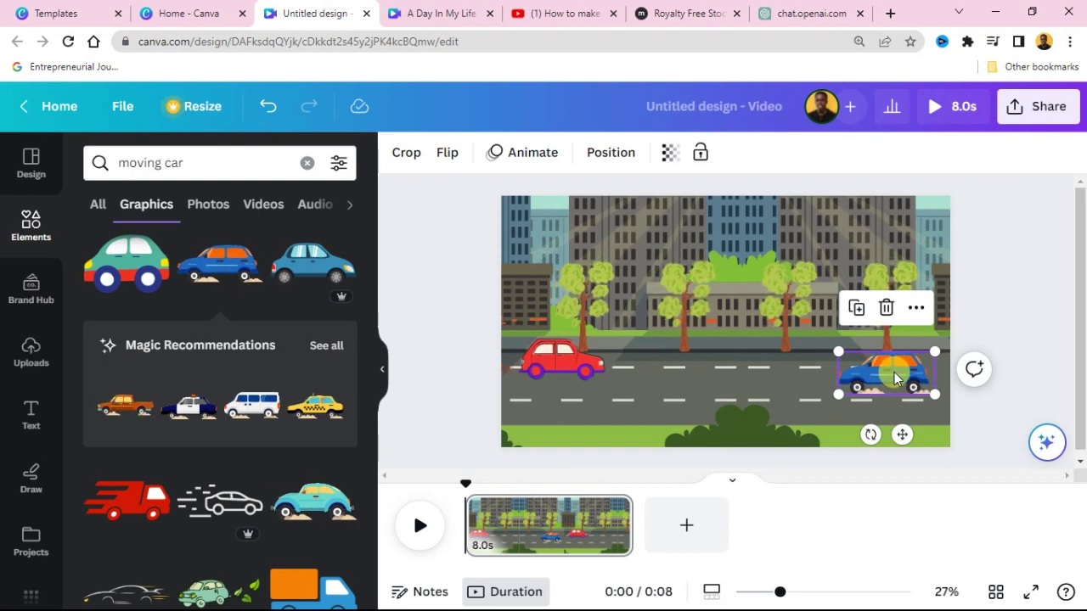
Step: Open the red car's animation options and shift the car partly off the scene's left edge
click(548, 359)
click(682, 158)
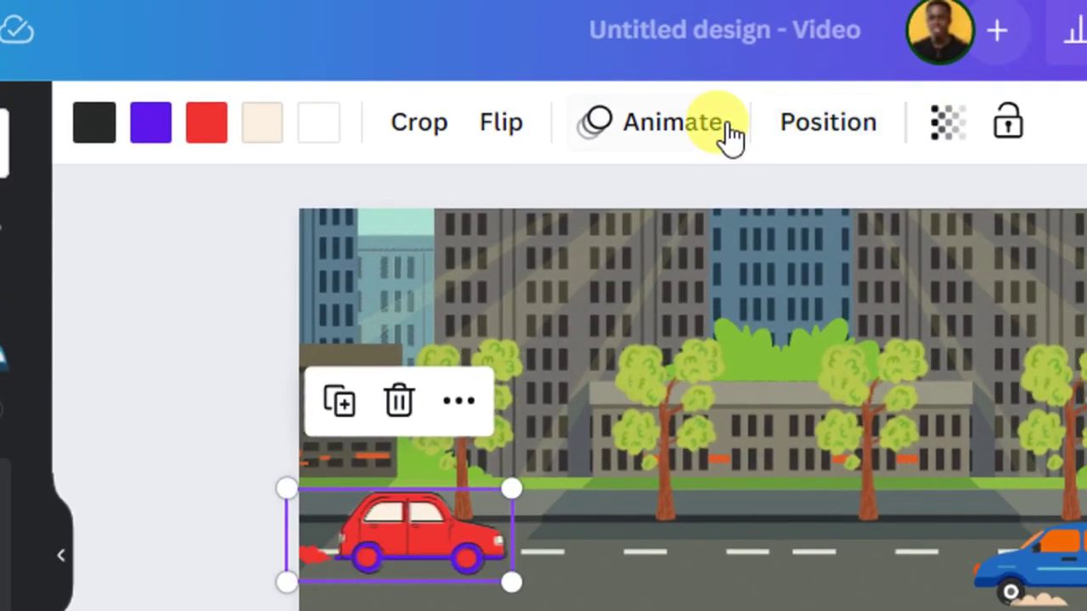
click(731, 132)
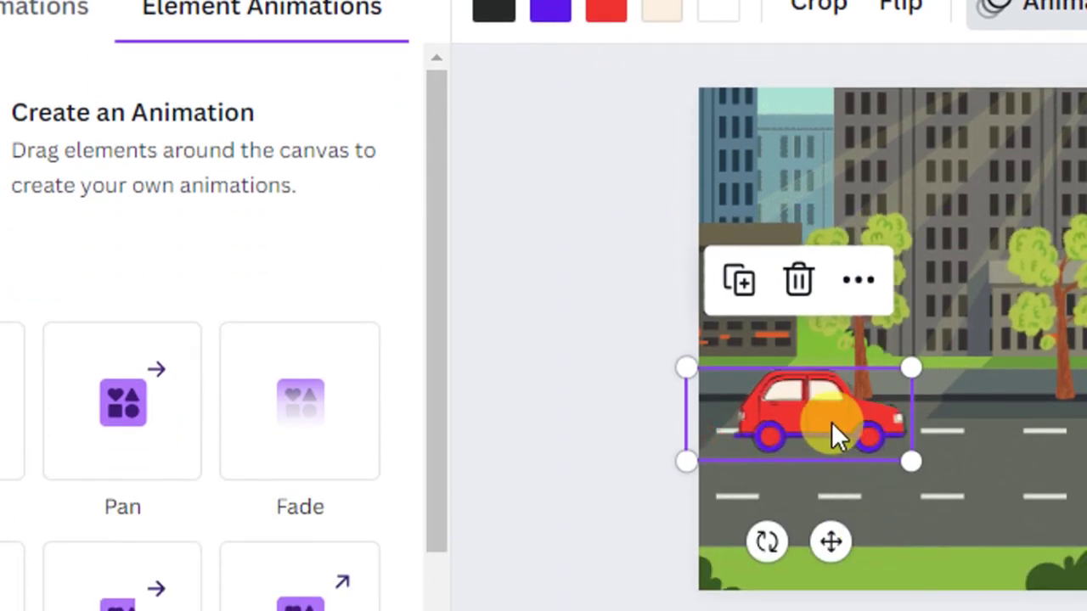
drag(831, 422, 746, 413)
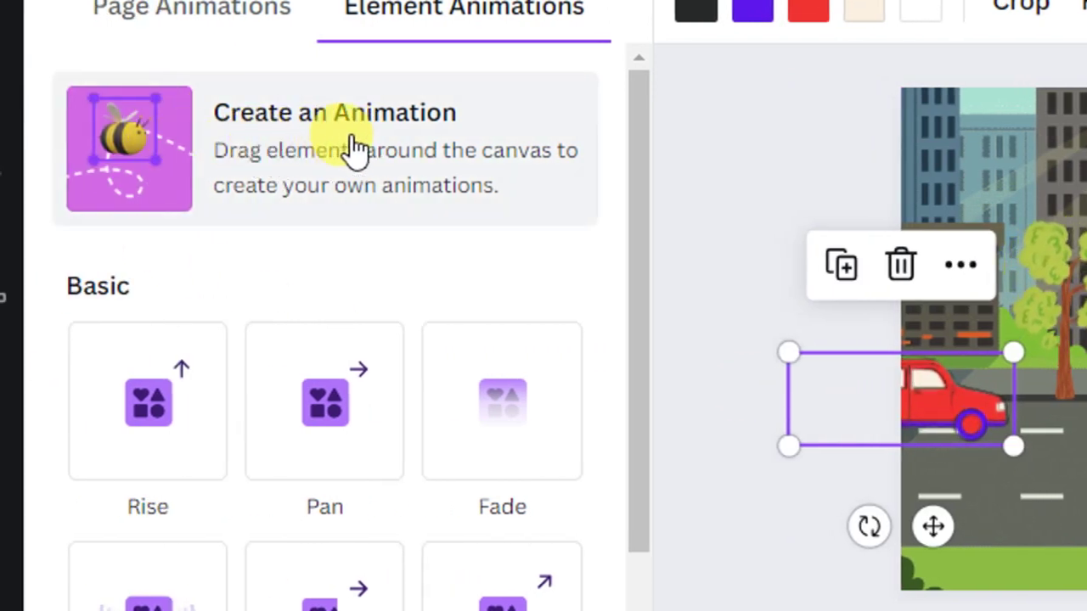
Step: Create a custom animation moving the red car straight along the road past the scene's right edge, using the Smooth movement style
click(349, 151)
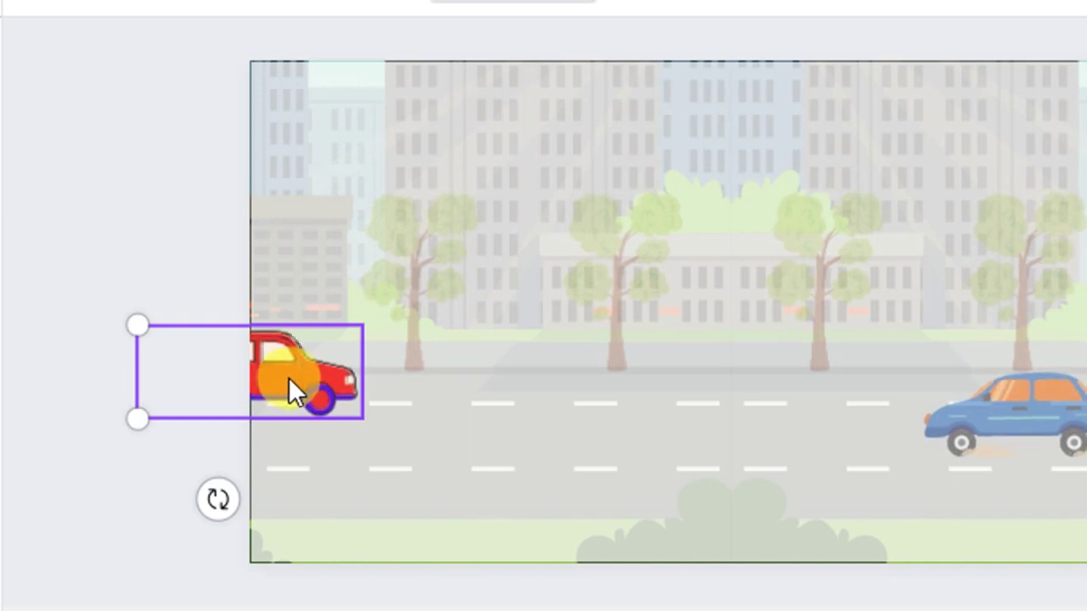
drag(289, 379, 1086, 372)
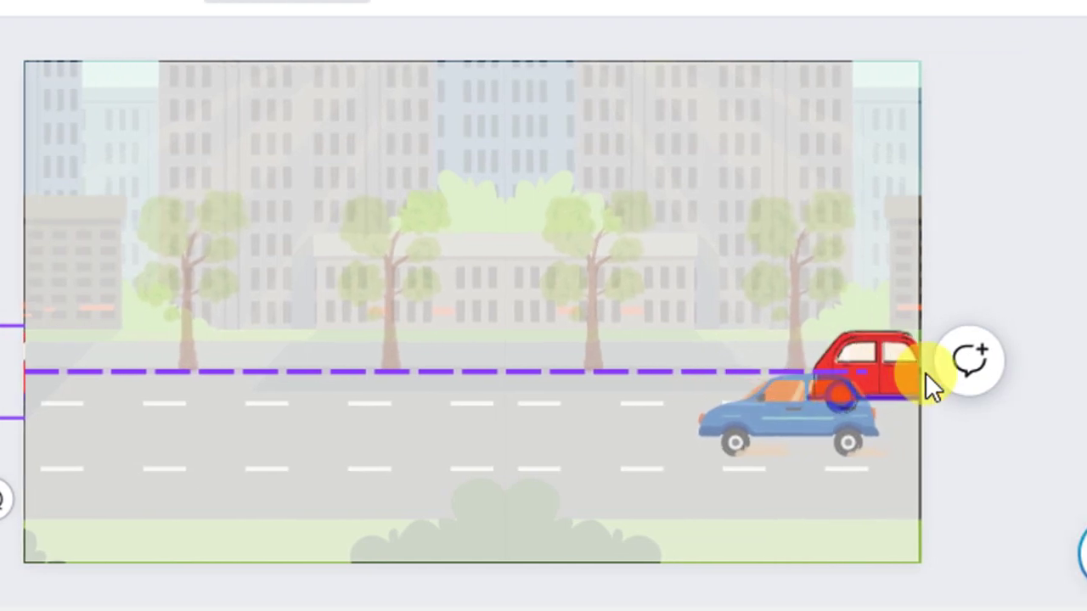
drag(925, 372, 943, 381)
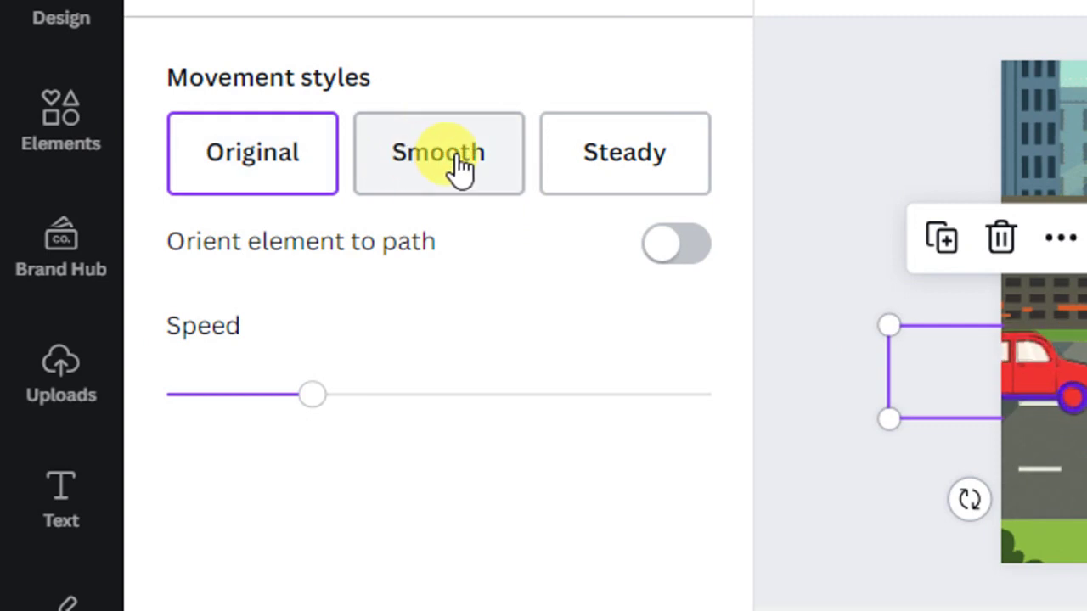
click(465, 169)
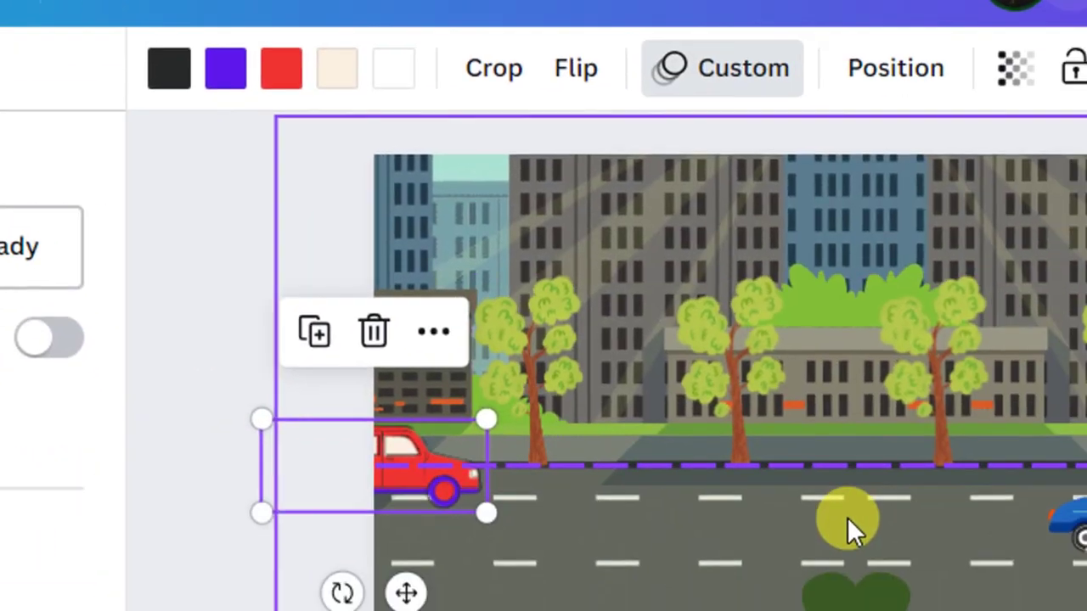
Step: Create a custom animation moving the blue car straight left along the road and out of the scene, using Smooth movement
click(1053, 526)
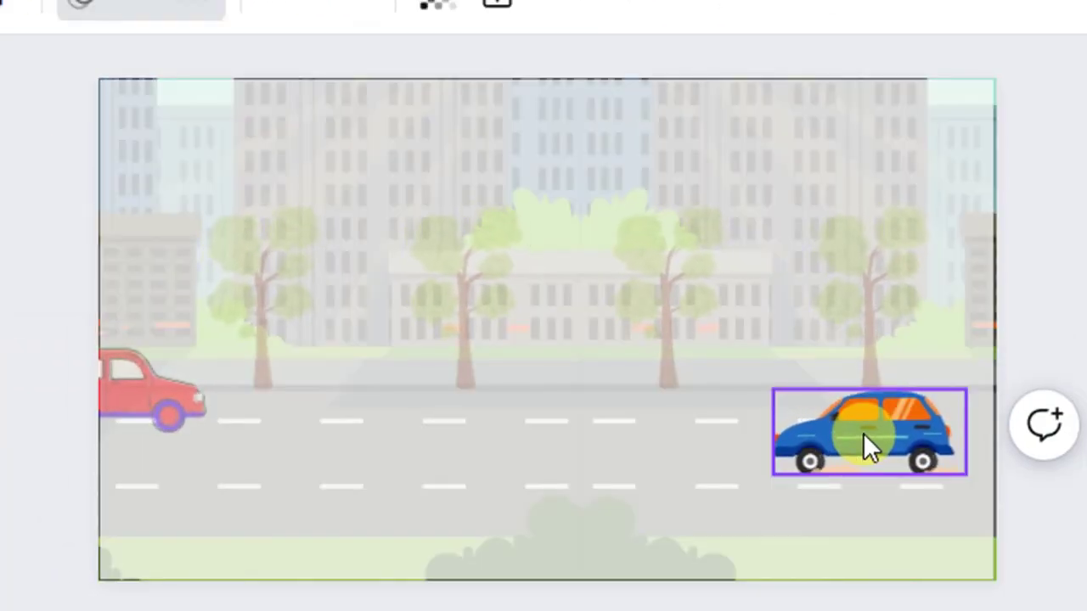
drag(863, 432, 56, 442)
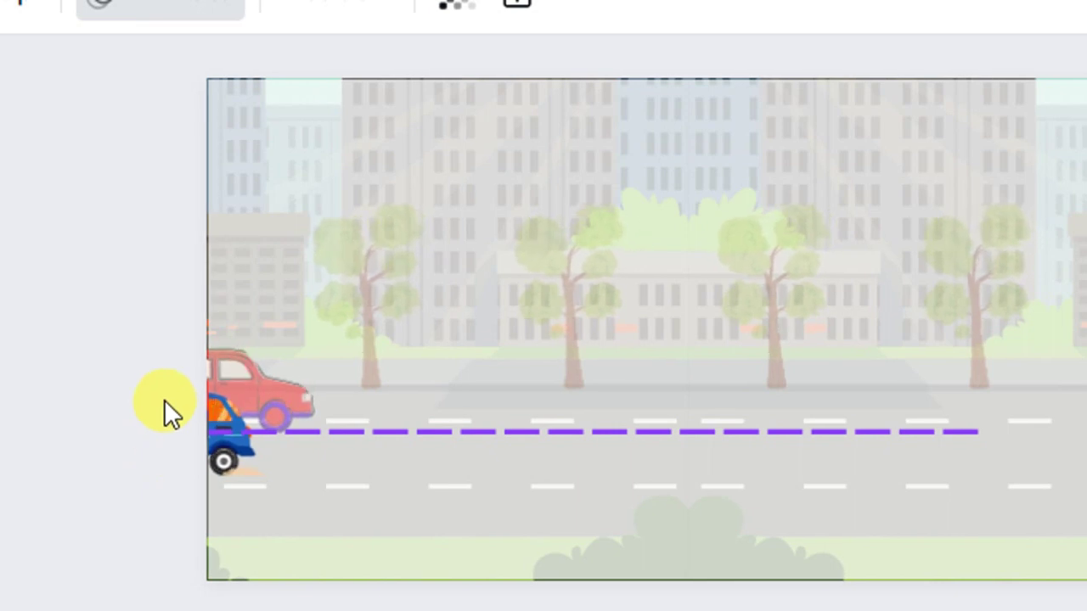
drag(164, 408, 164, 408)
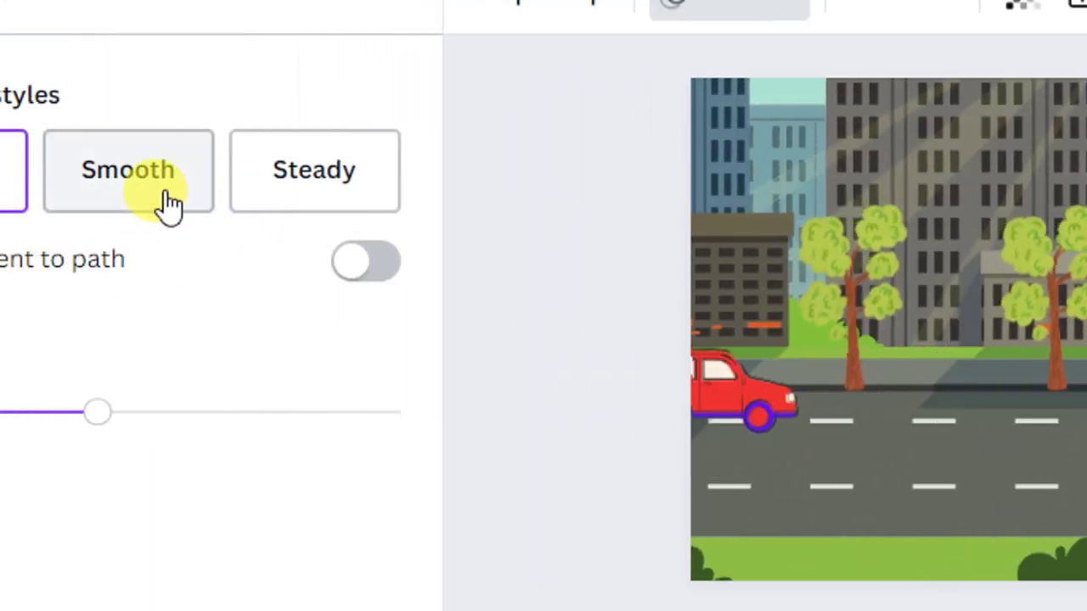
click(162, 197)
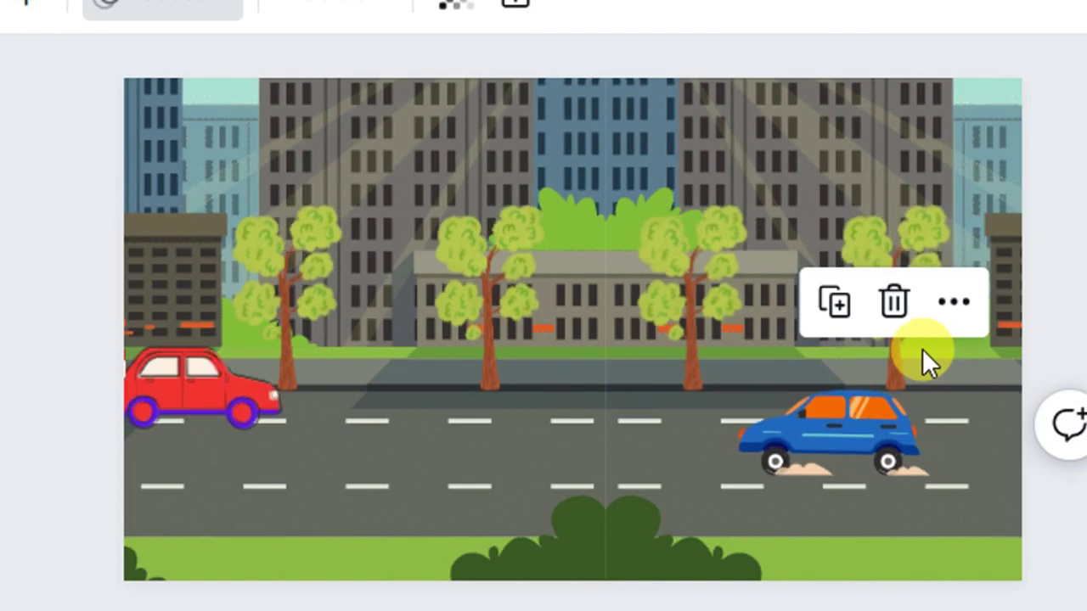
Step: Preview the video to check both cars' movement across the street, and close the preview
click(497, 464)
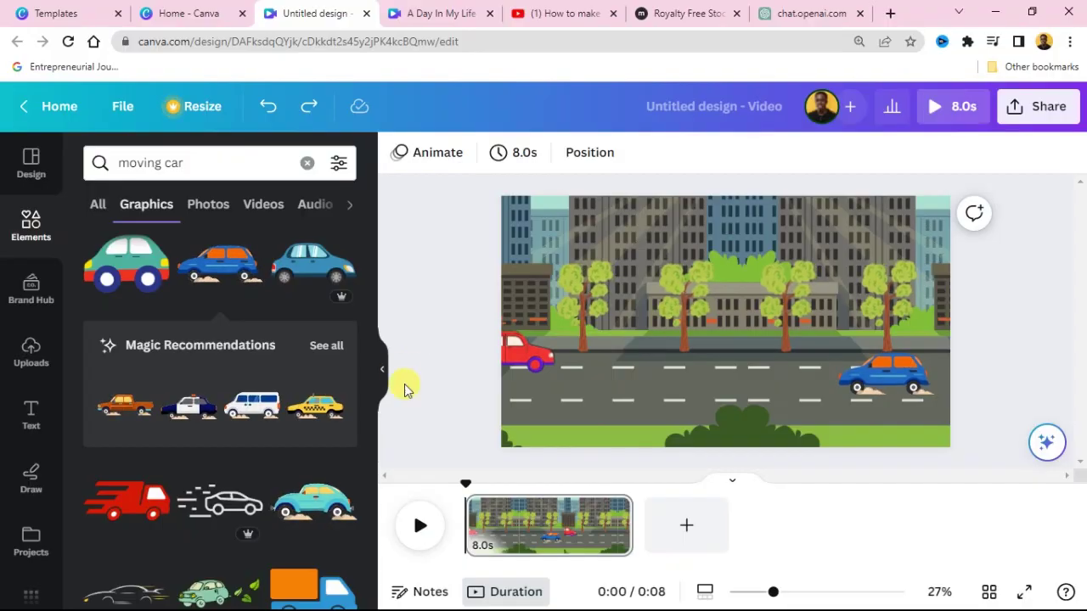
key(ctrl+alt+p)
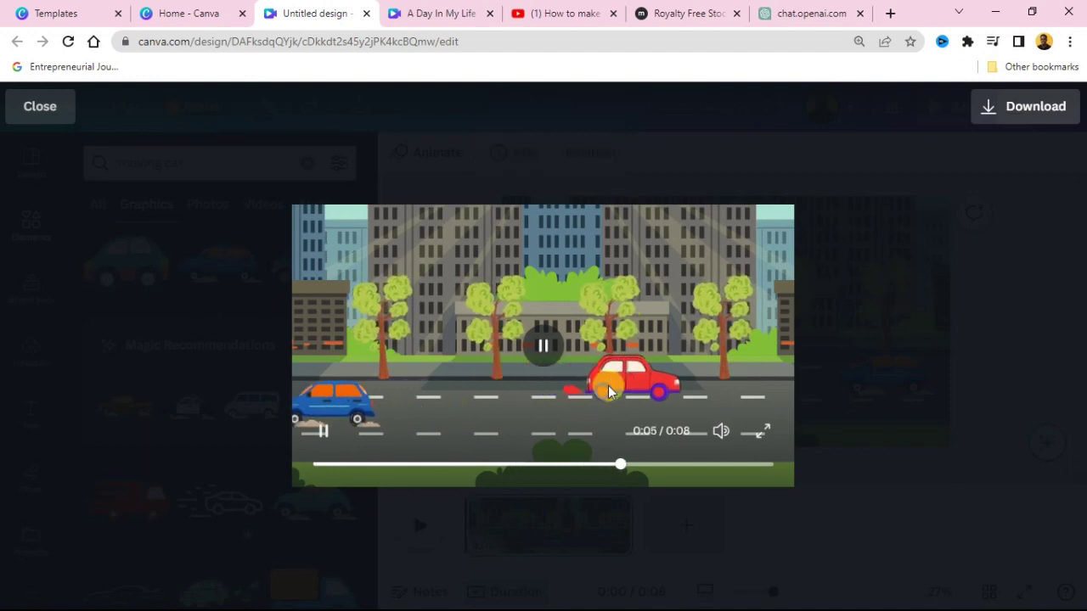
click(25, 105)
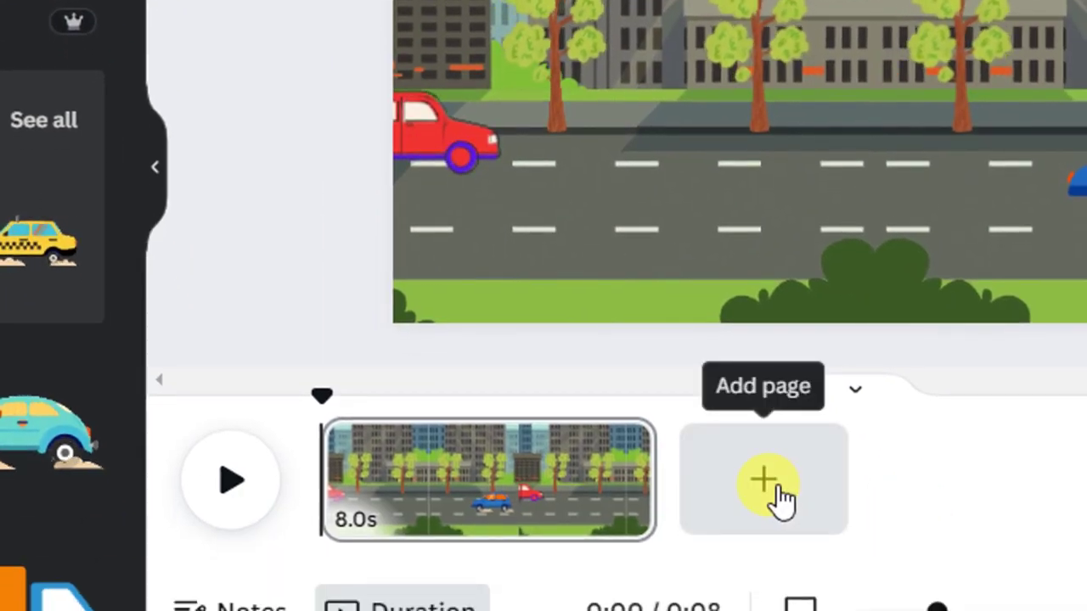
Step: Add a second page and fill its background with the street graphic showing pine trees, a fence and street lamps
click(781, 500)
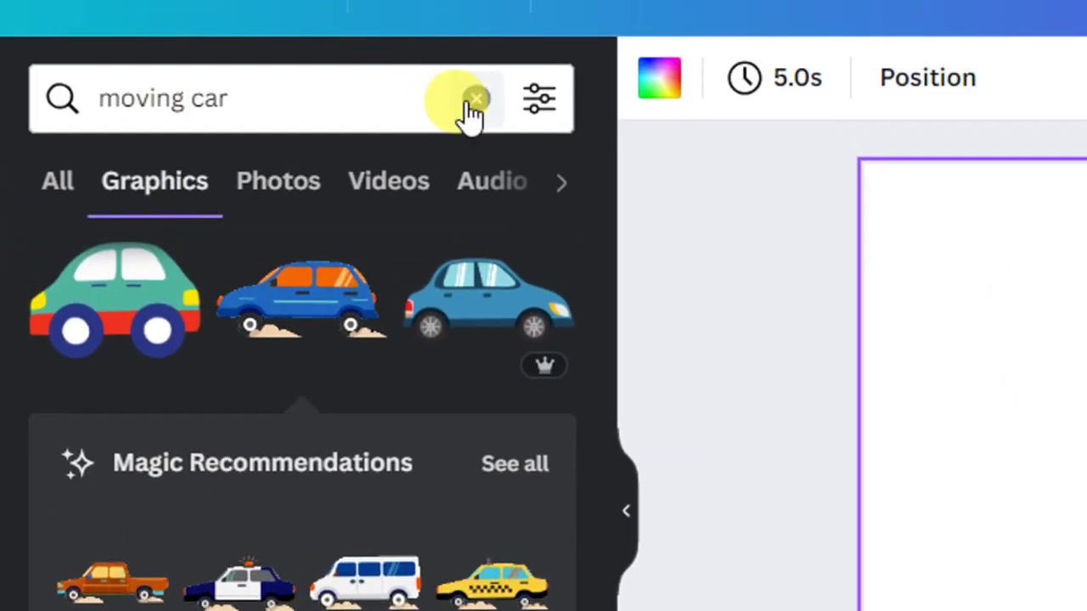
click(469, 102)
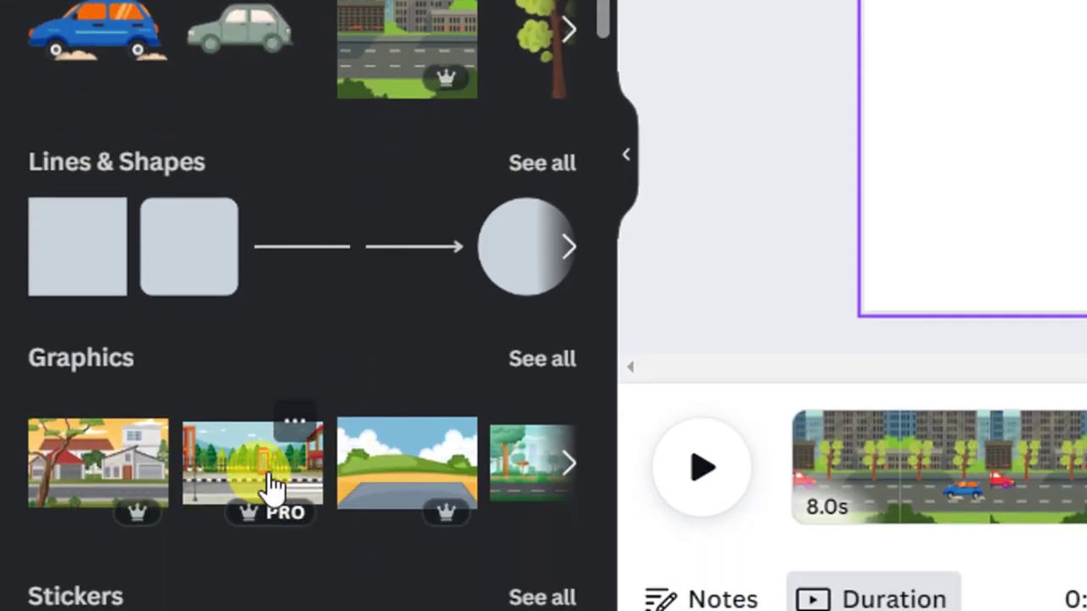
drag(276, 484, 935, 246)
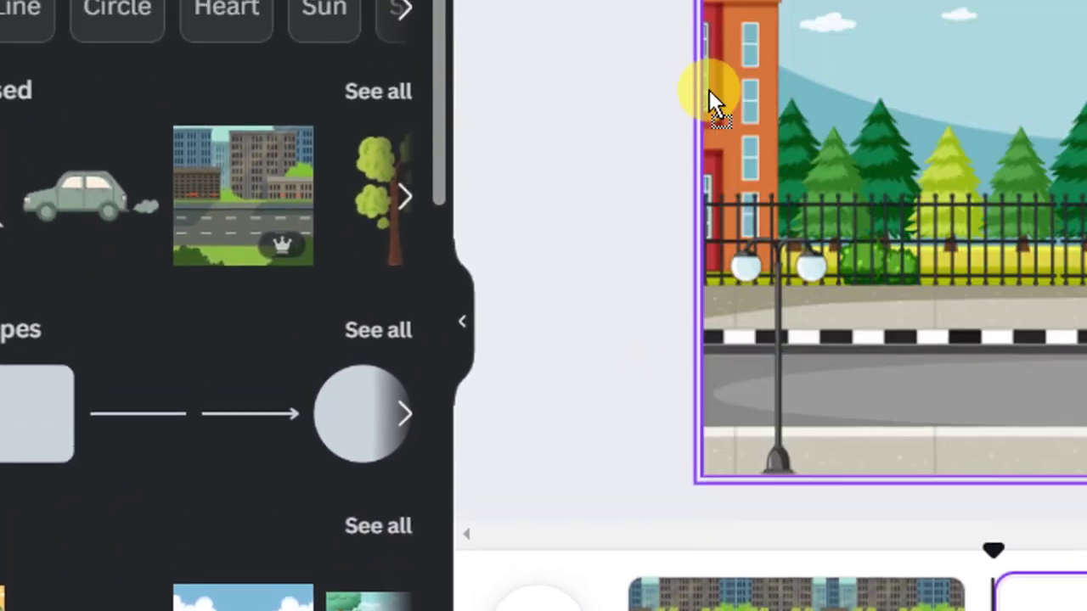
drag(709, 90, 693, 91)
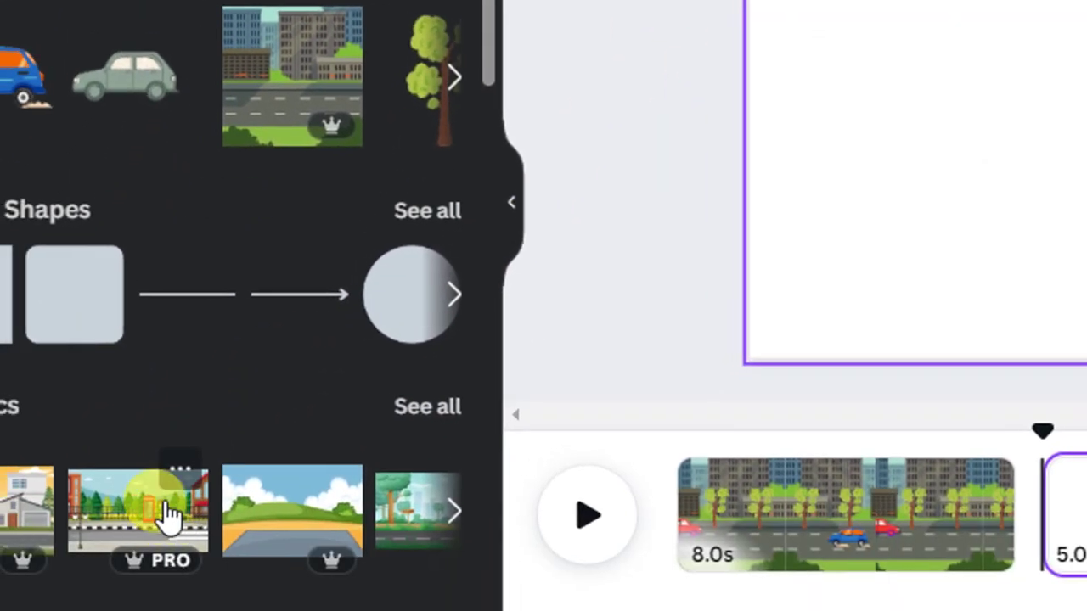
drag(116, 610, 740, 268)
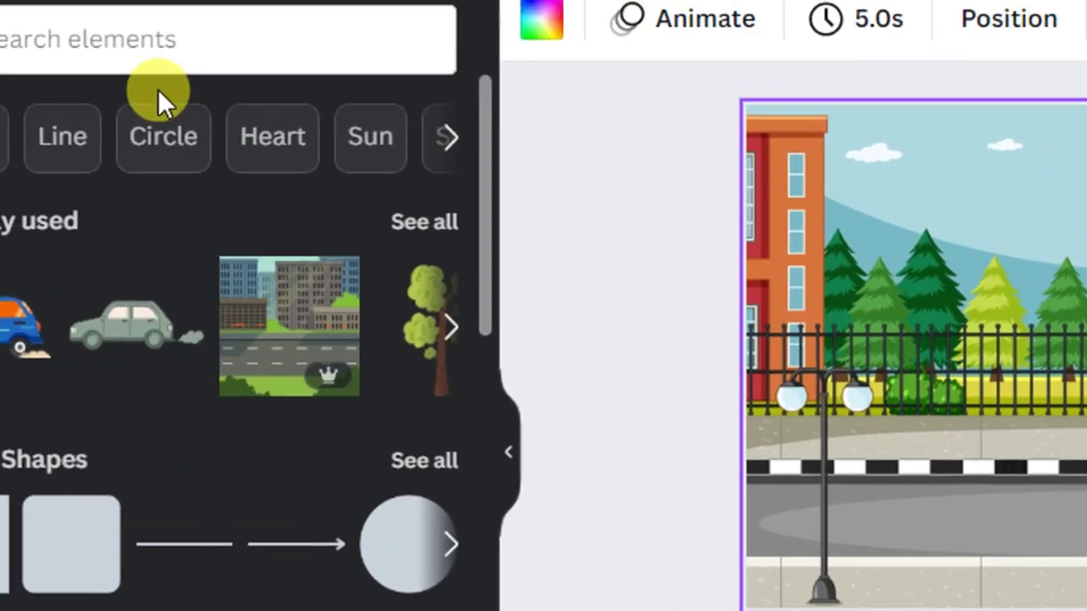
Step: Search the elements for "a boy walking"
click(132, 47)
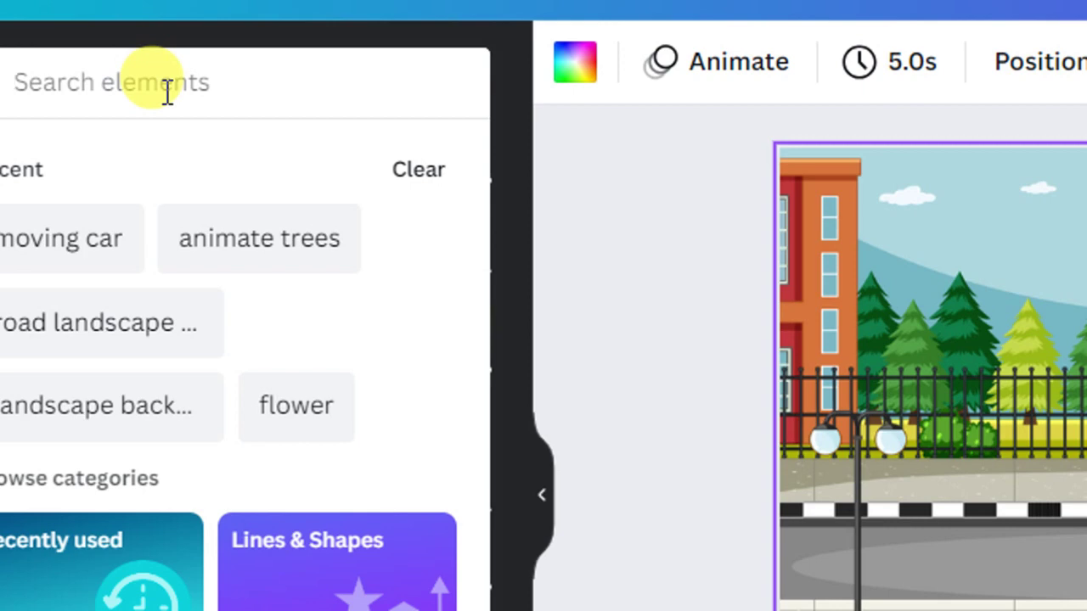
text(b)
key(BackSpace)
text(a boy wal)
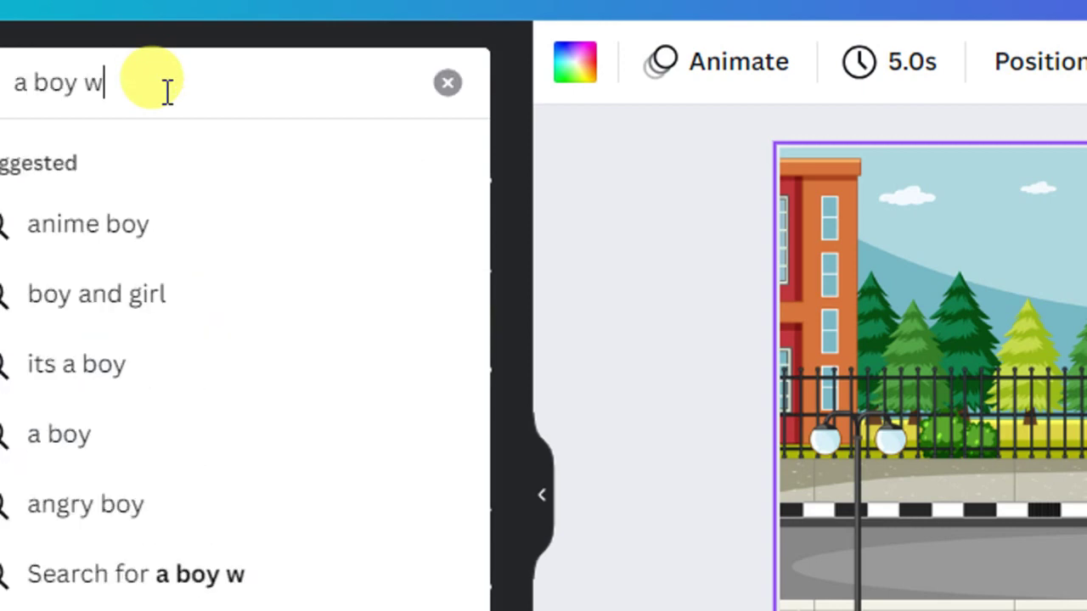
text(king)
key(Return)
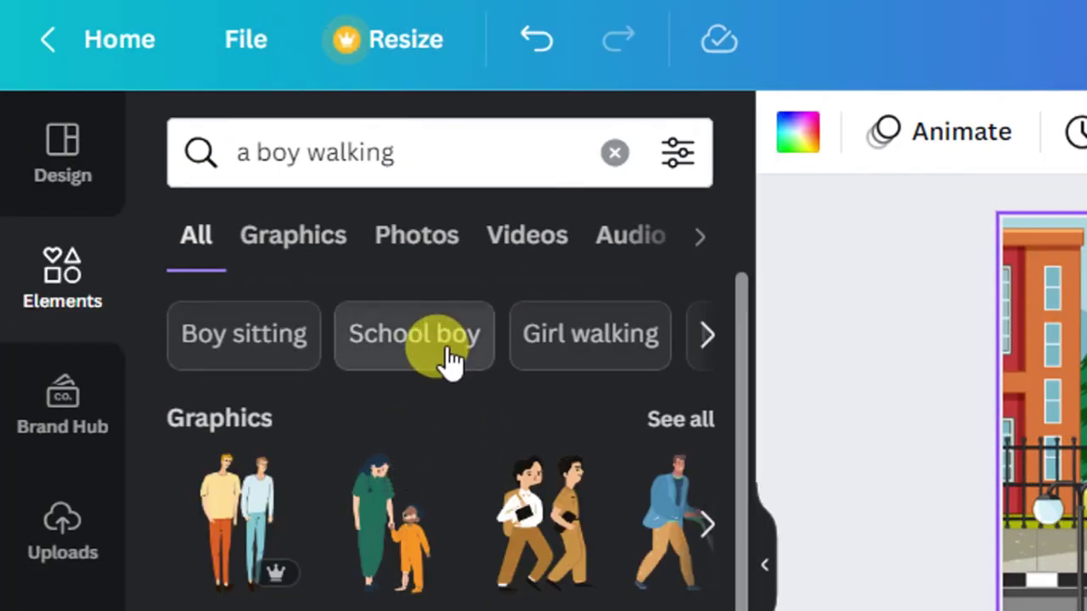
Step: Switch to the suggested "School boy" search, limit it to animated graphics, and look through the results for a suitable character
click(448, 353)
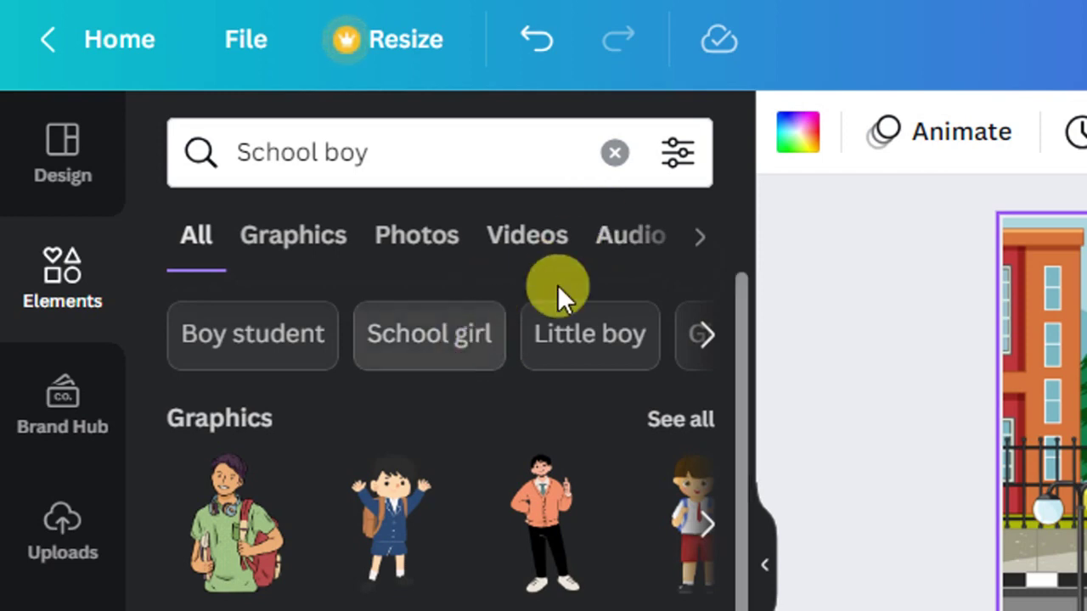
click(676, 160)
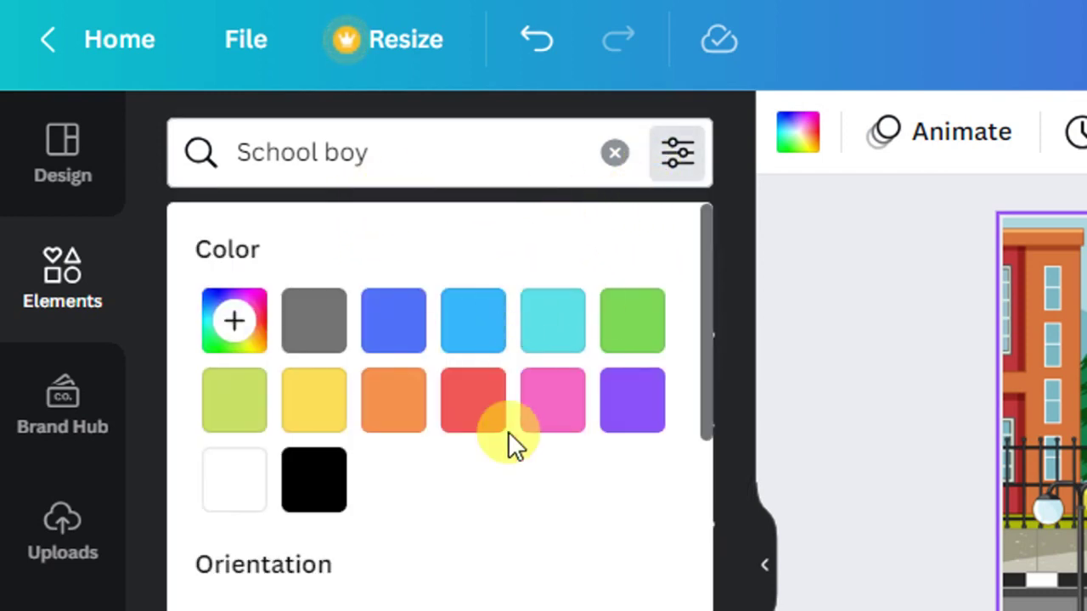
scroll(508, 432, down, 5)
click(475, 360)
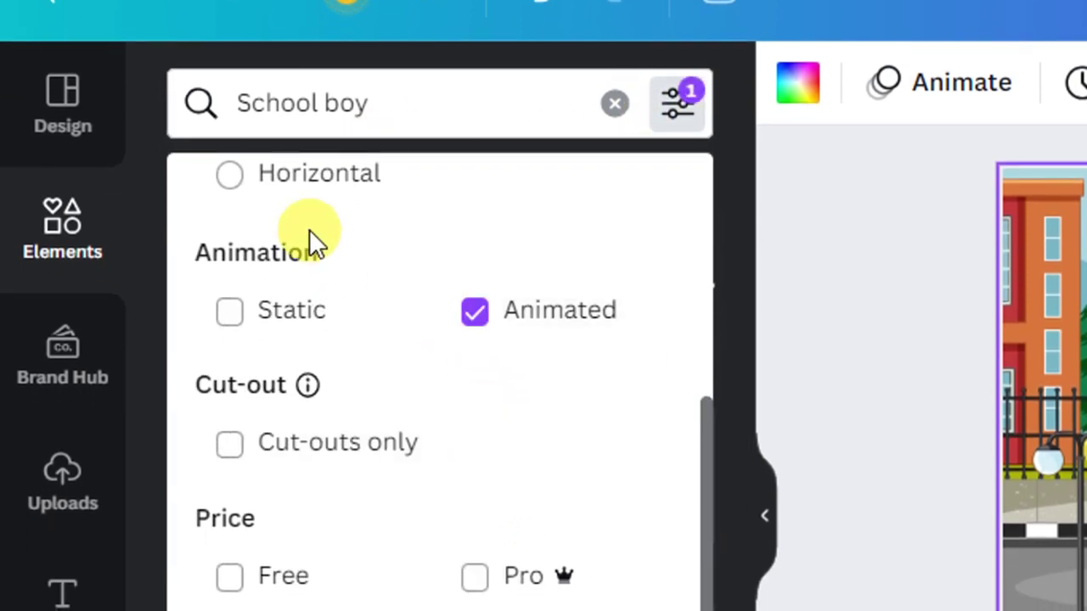
click(644, 149)
click(322, 194)
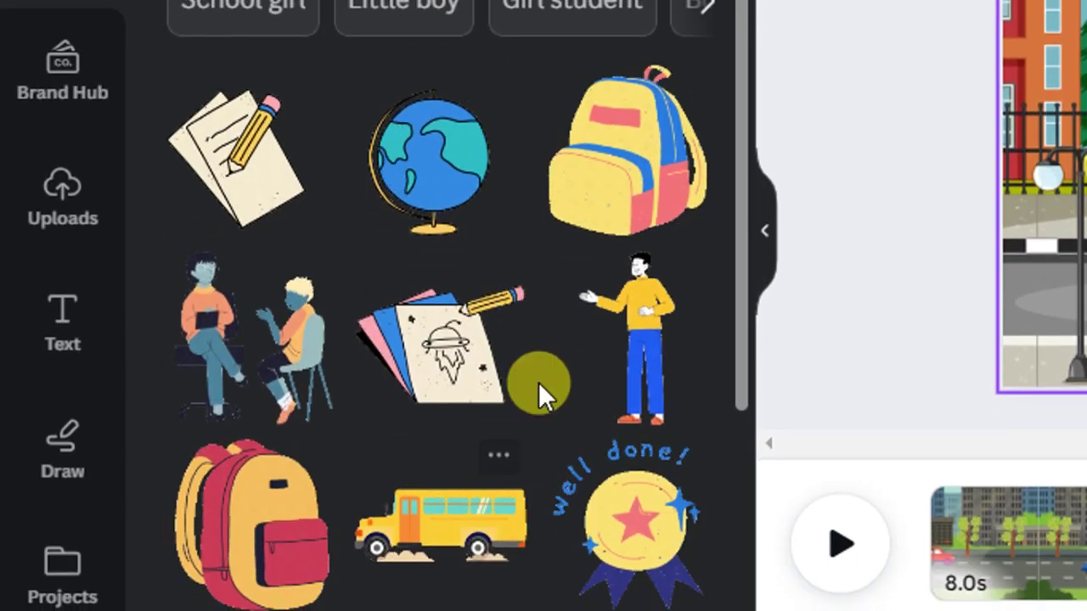
scroll(540, 387, down, 3)
scroll(550, 379, down, 6)
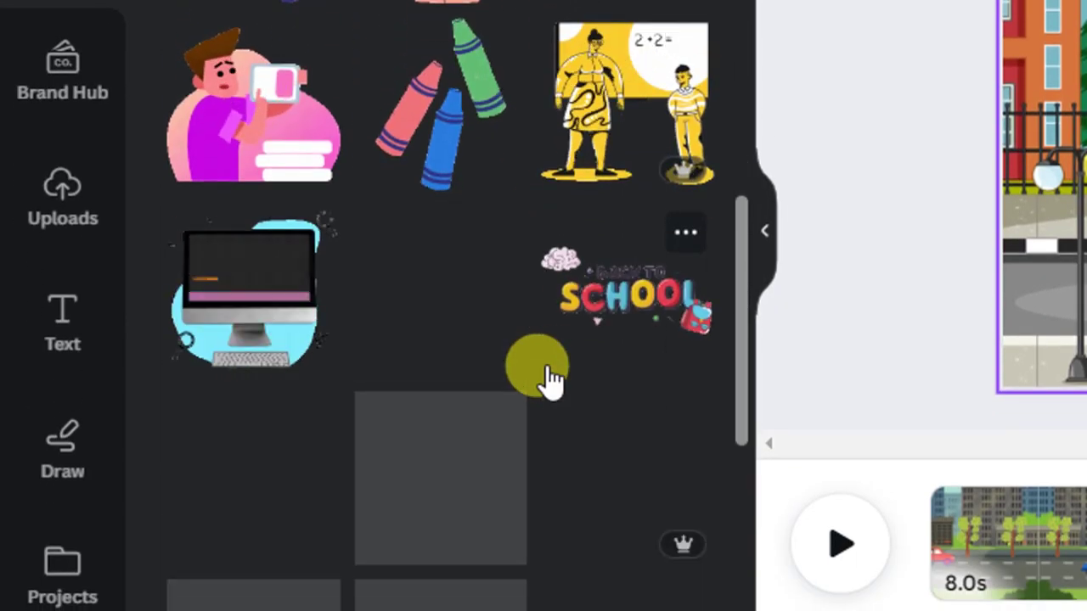
scroll(550, 380, down, 4)
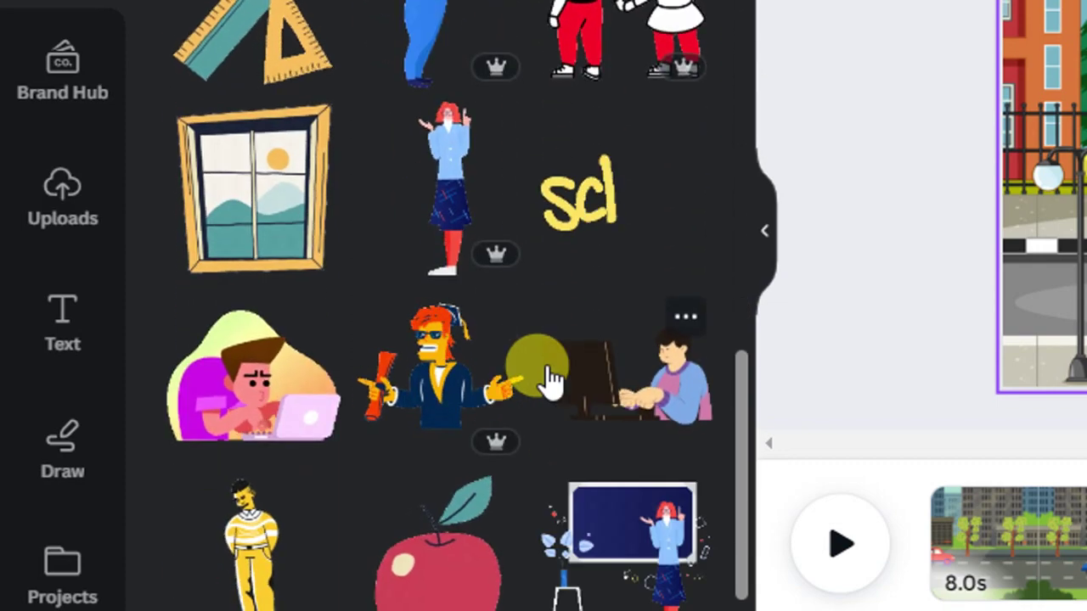
scroll(551, 380, down, 8)
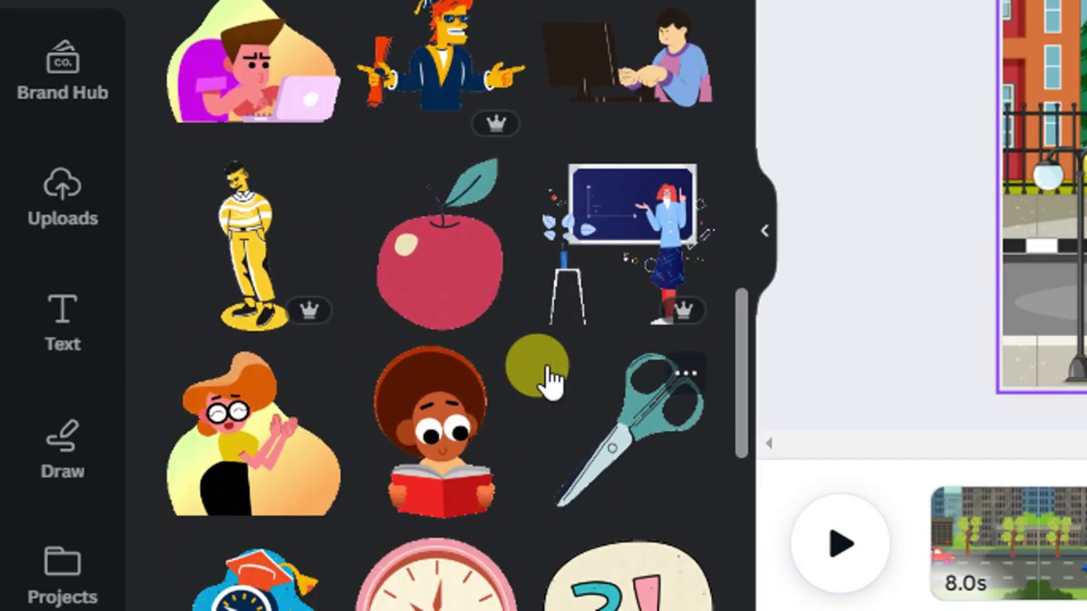
scroll(544, 381, up, 20)
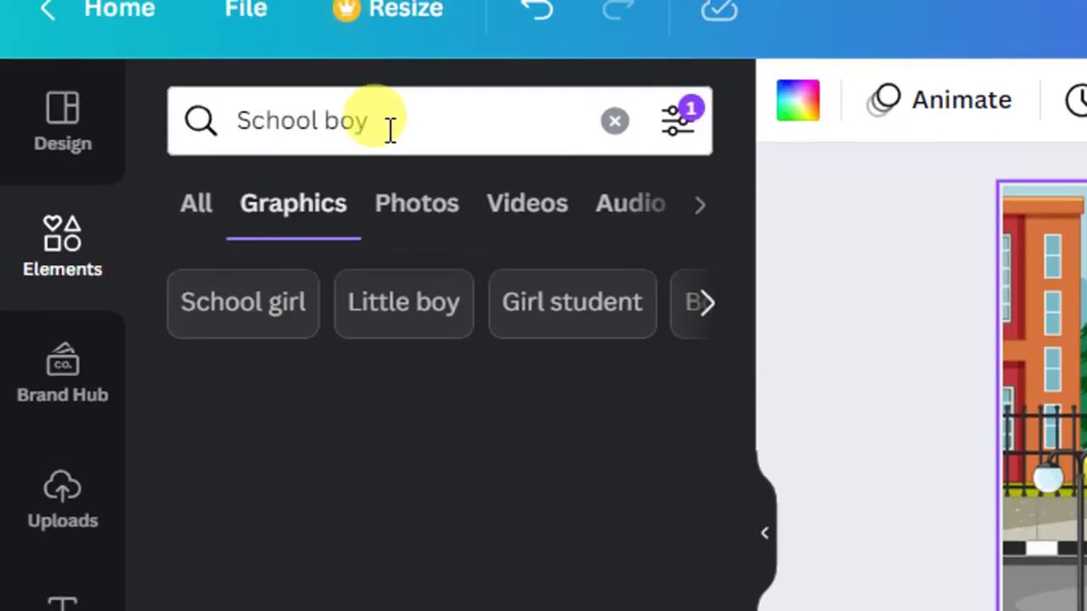
Step: Replace the graphics search term with "a boy walking" and run the search
drag(390, 129, 293, 132)
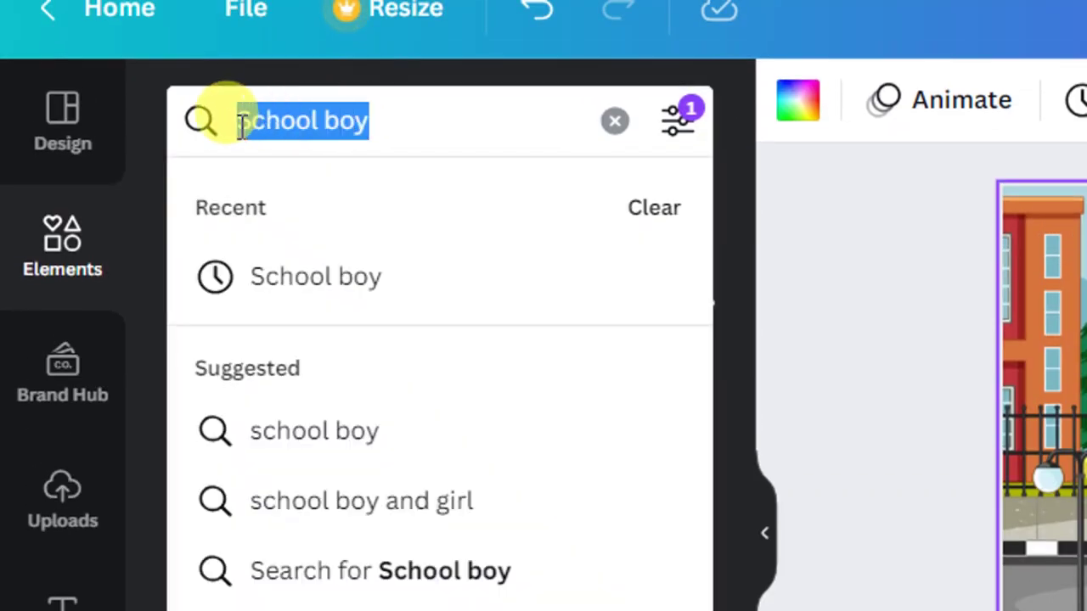
key(BackSpace)
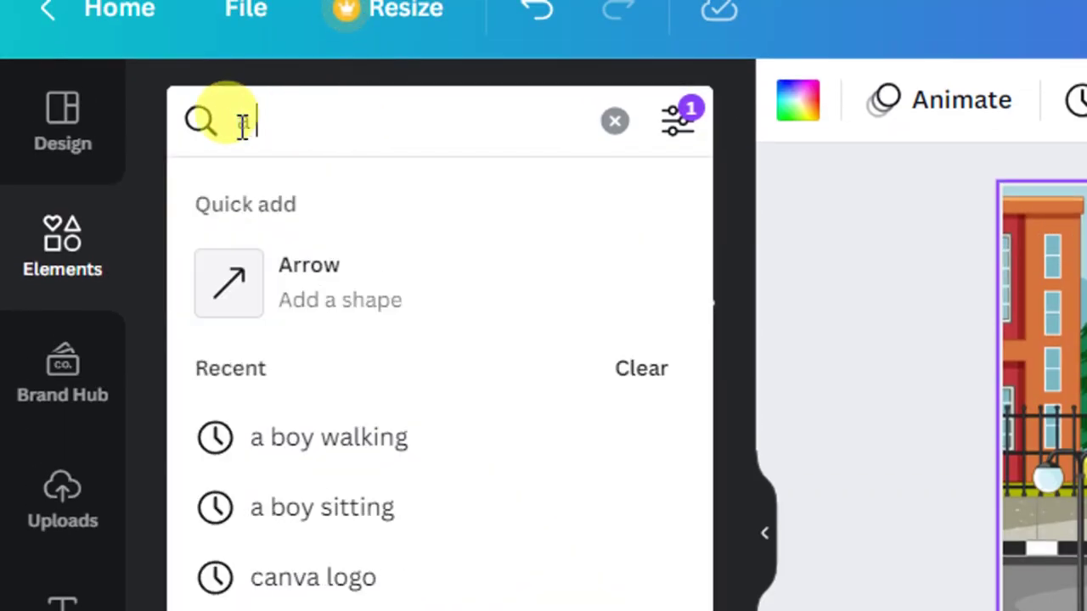
text(a boy w)
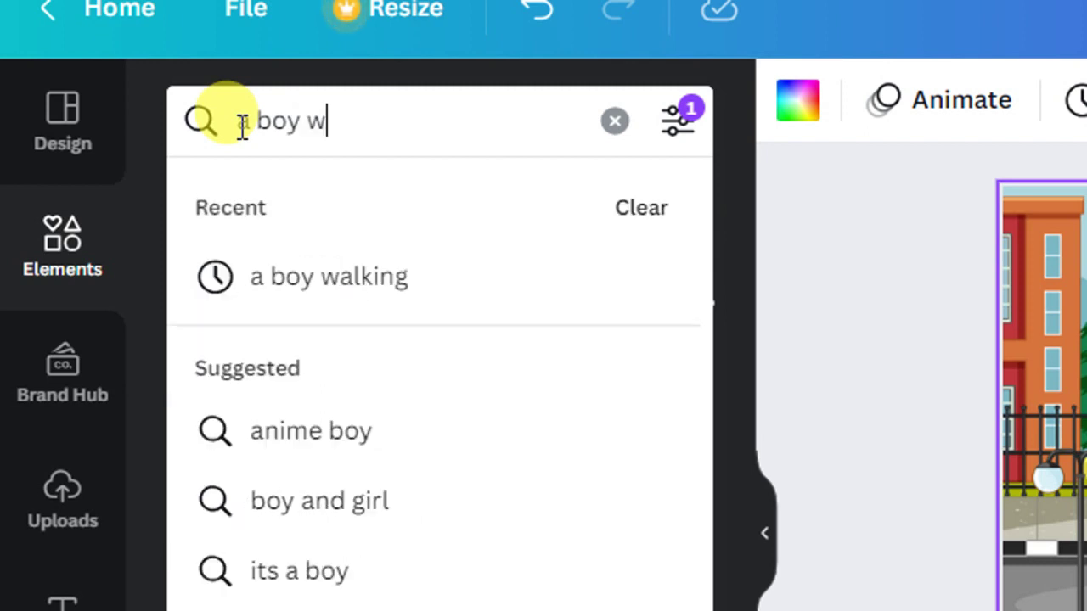
text(alking)
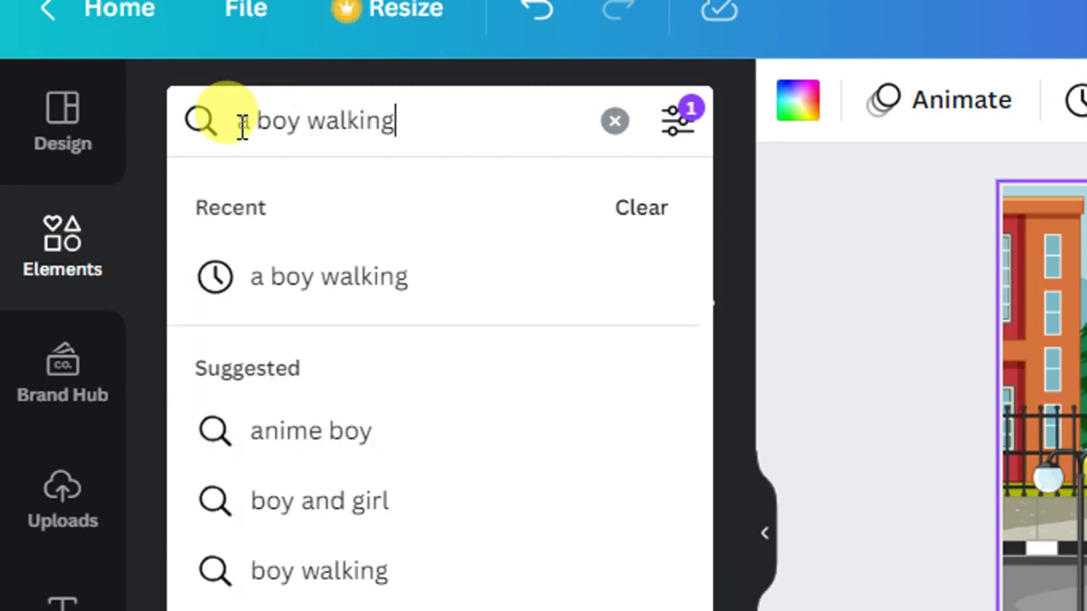
key(Return)
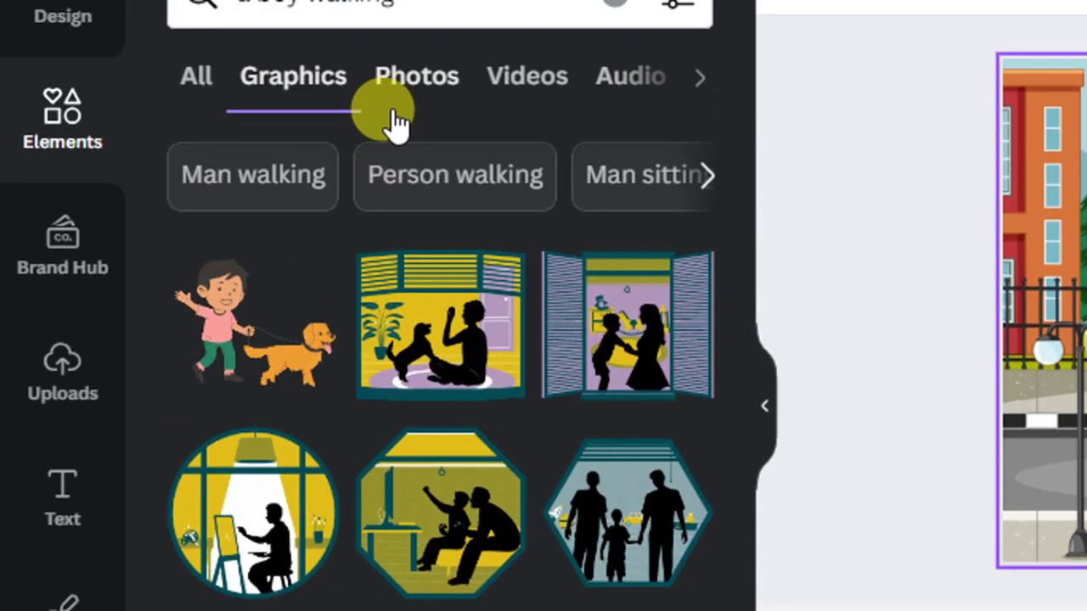
Step: Find the animated boy with a green backpack reading a book while walking, and add him to the pine-tree street scene
scroll(429, 349, down, 5)
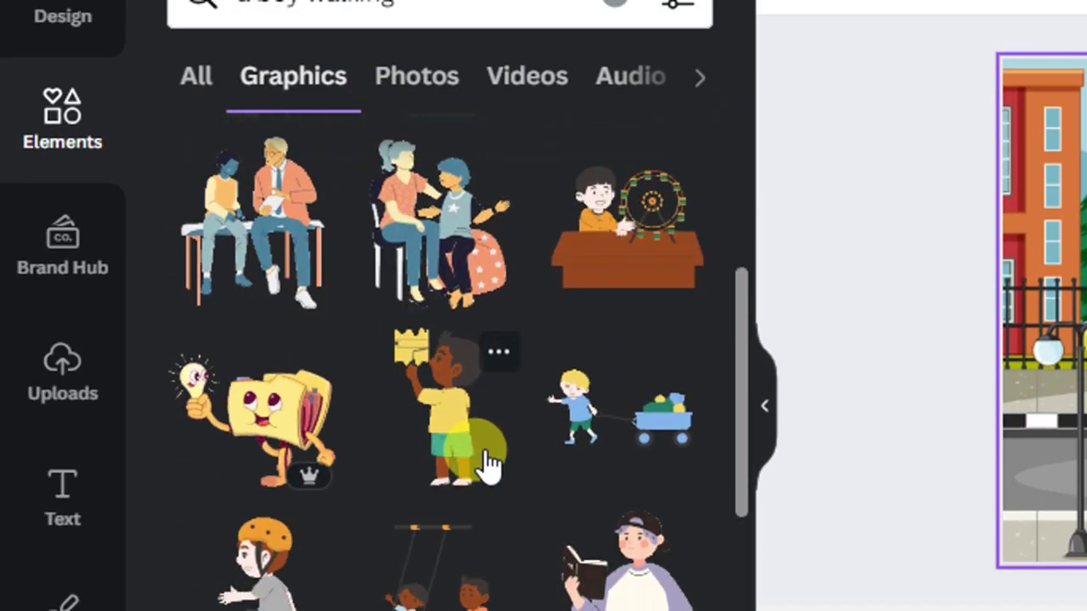
scroll(492, 476, down, 5)
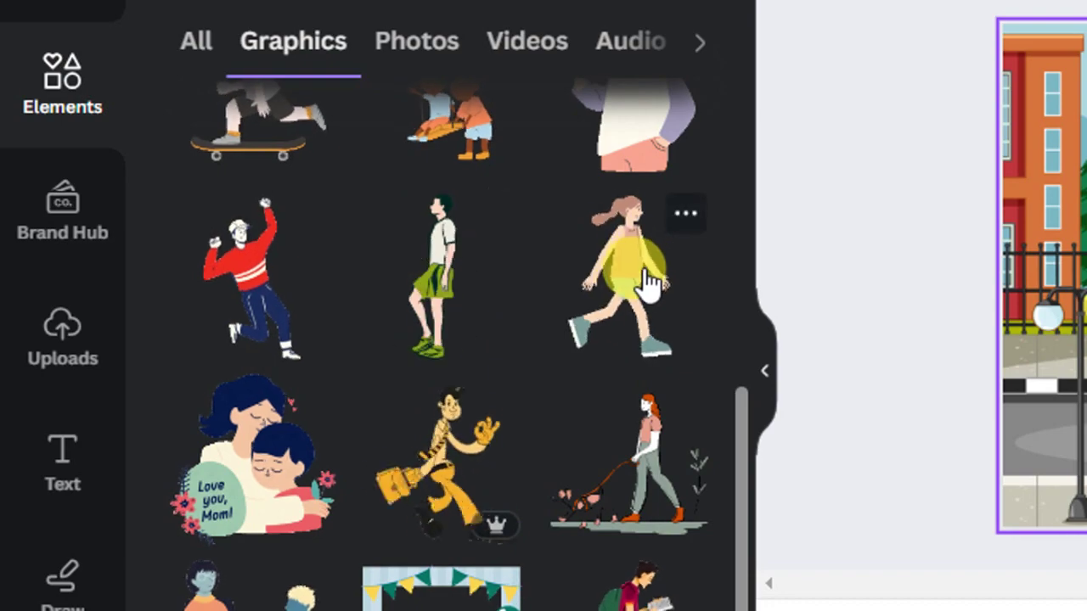
scroll(633, 340, down, 3)
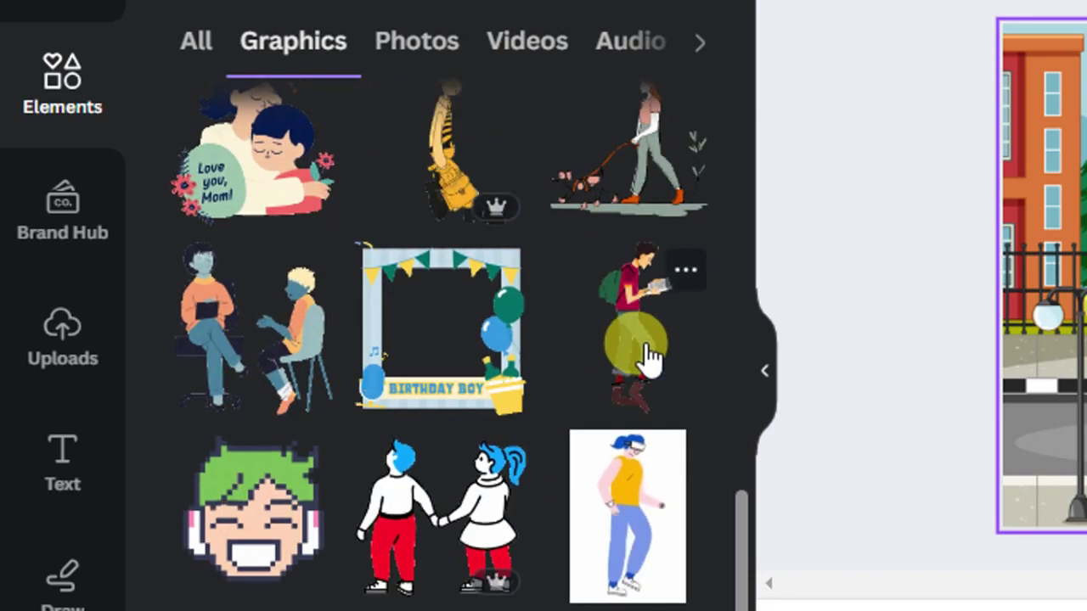
scroll(645, 359, down, 4)
scroll(597, 331, down, 3)
scroll(602, 335, up, 5)
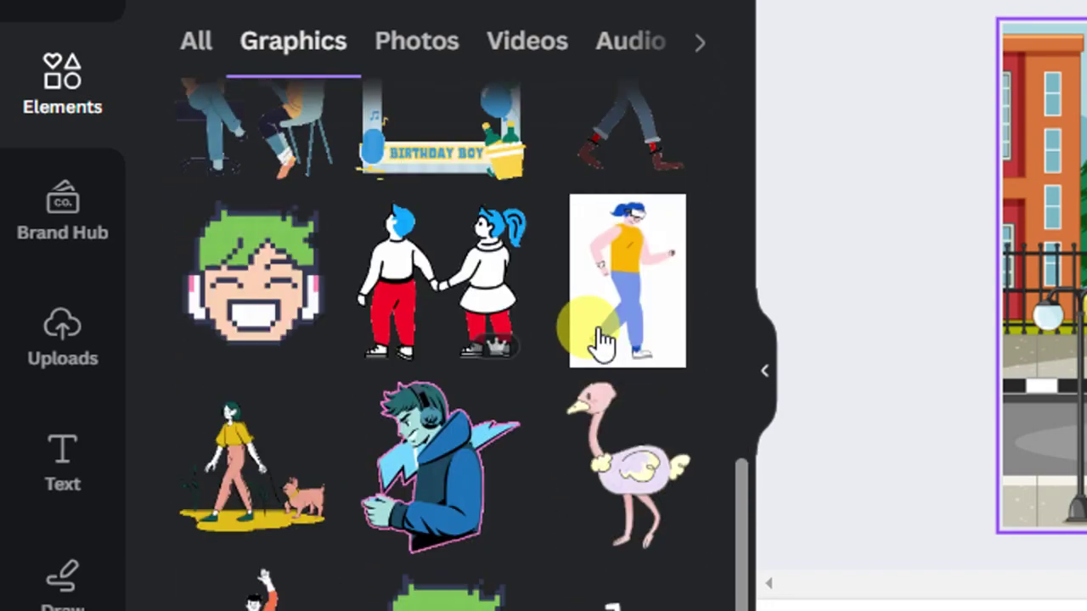
scroll(632, 259, up, 3)
drag(636, 405, 873, 117)
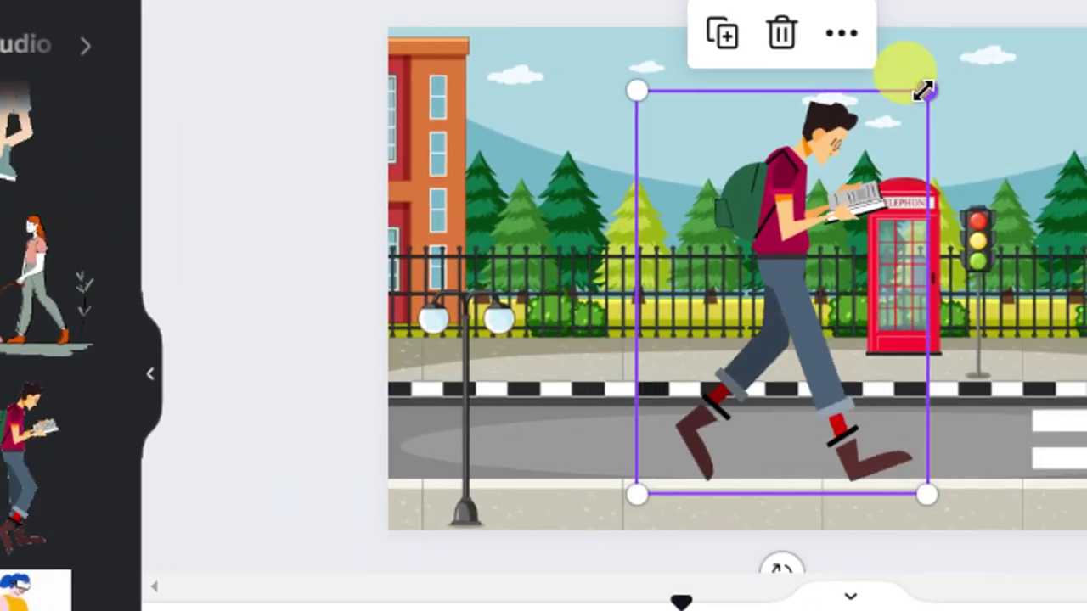
Step: Scale the walking boy down to fit the street and place him on the road just beside the street lamp
drag(1065, 90, 987, 251)
drag(845, 257, 840, 286)
drag(772, 334, 694, 321)
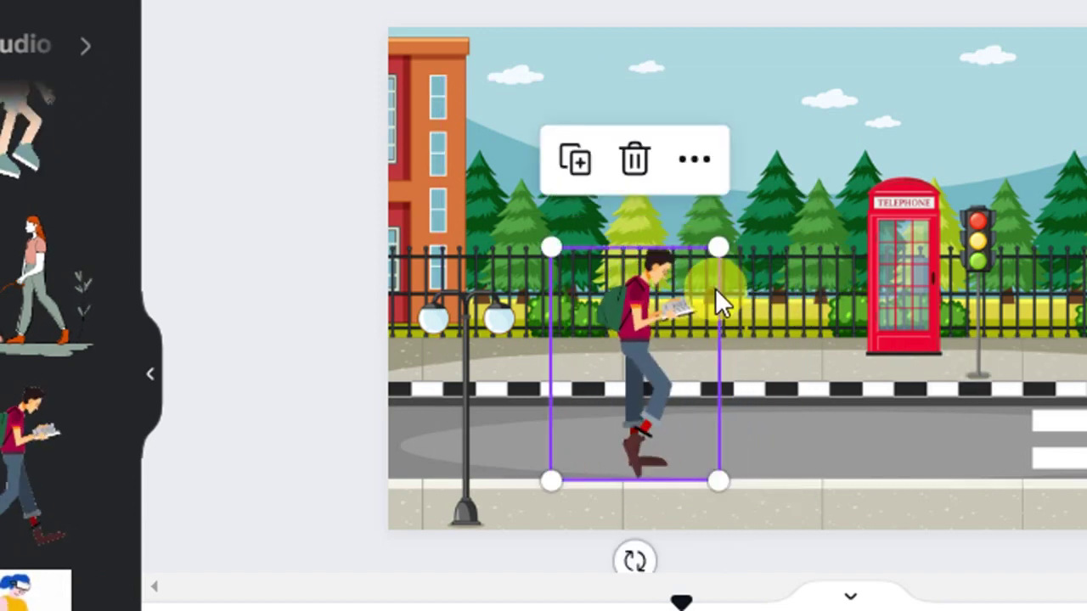
drag(717, 248, 705, 282)
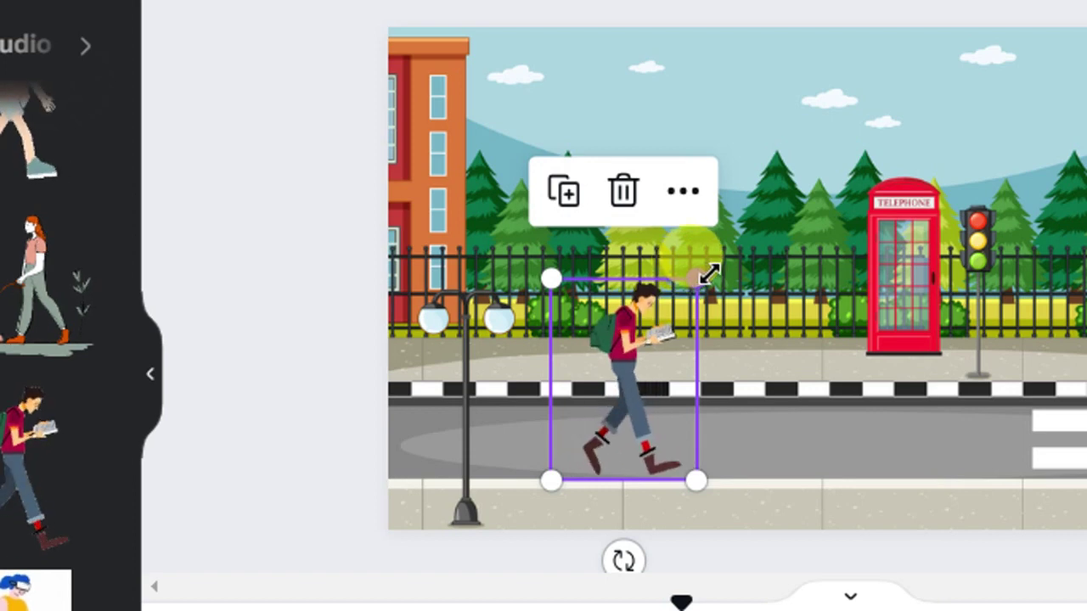
drag(709, 272, 691, 294)
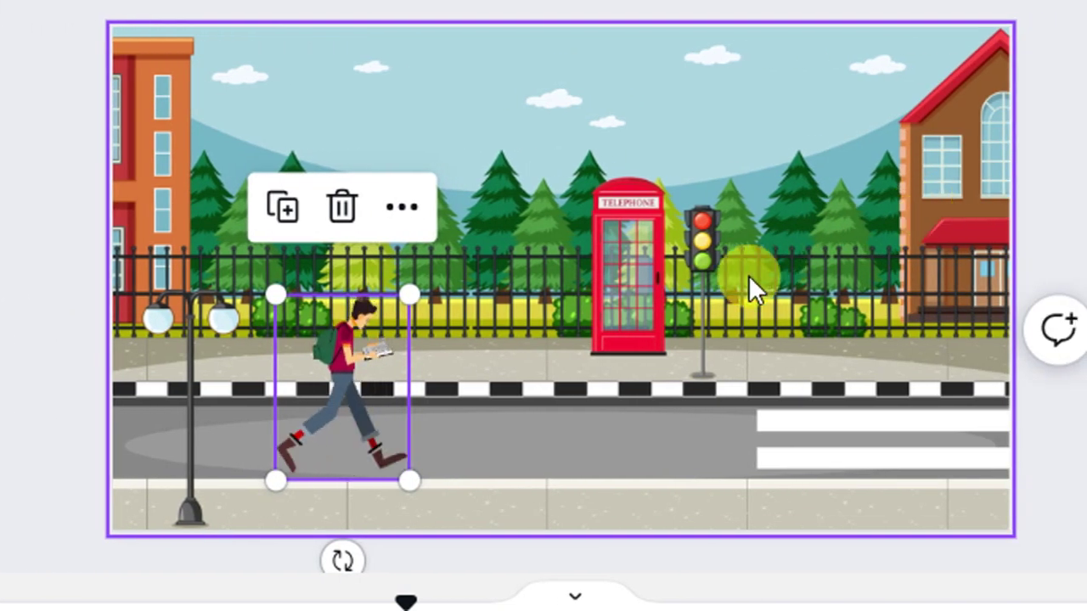
Step: Move the walking boy to the zebra crossing in front of the brown house and flip him horizontally
drag(322, 347, 708, 319)
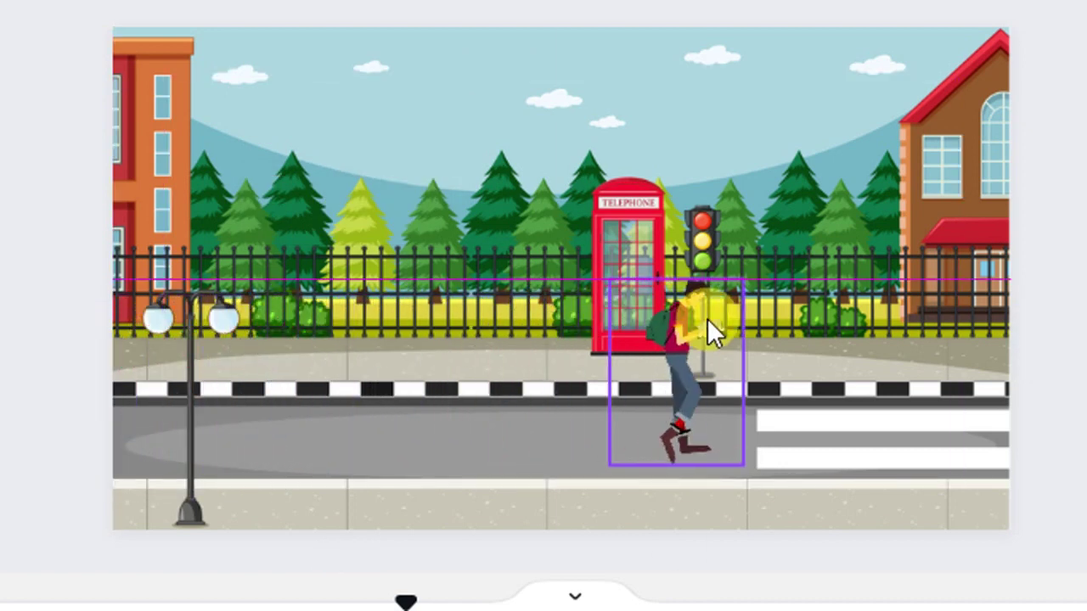
right_click(701, 339)
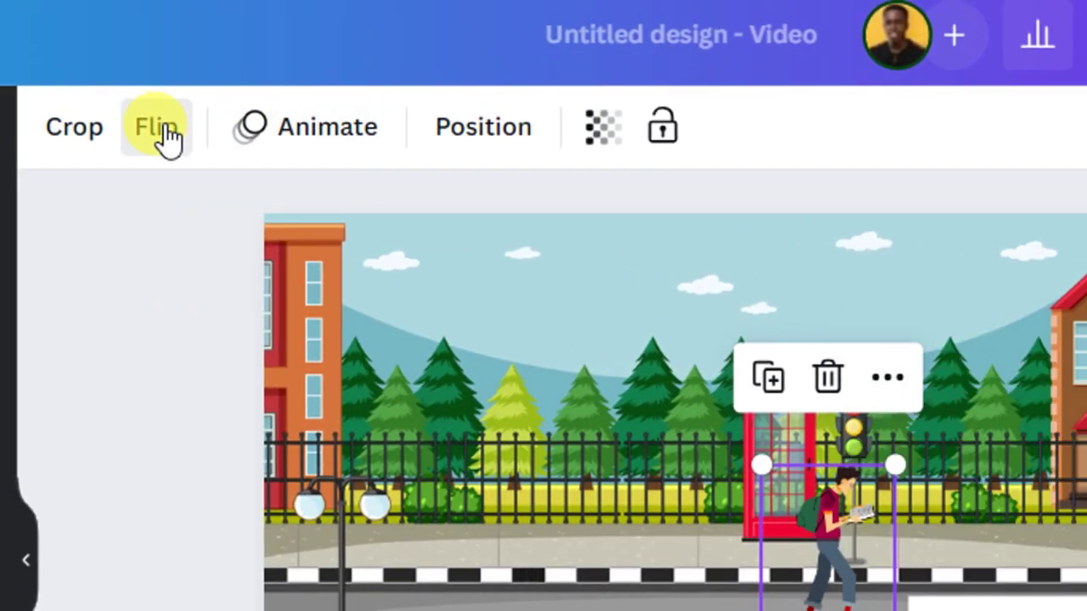
click(158, 131)
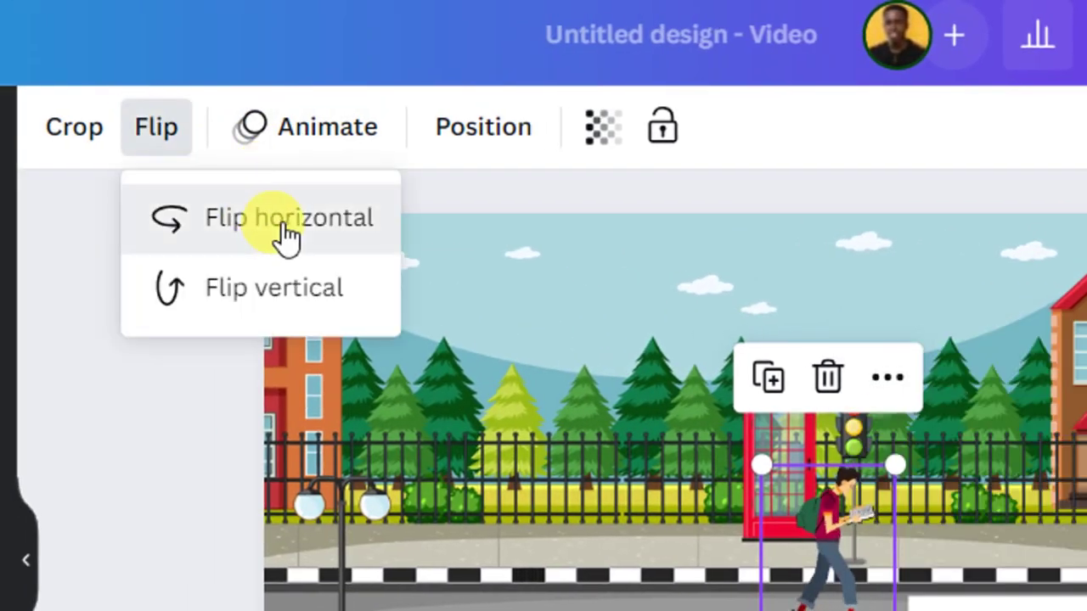
click(287, 219)
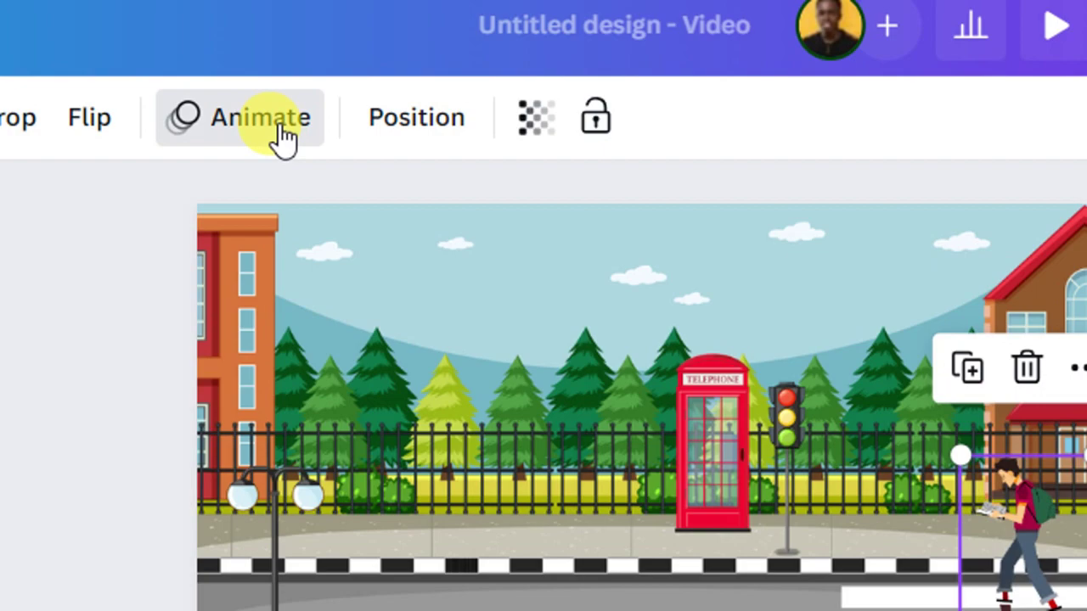
Step: Create a custom animation moving the boy from the zebra crossing along the road to the street lamp, with the Smooth movement style
click(281, 136)
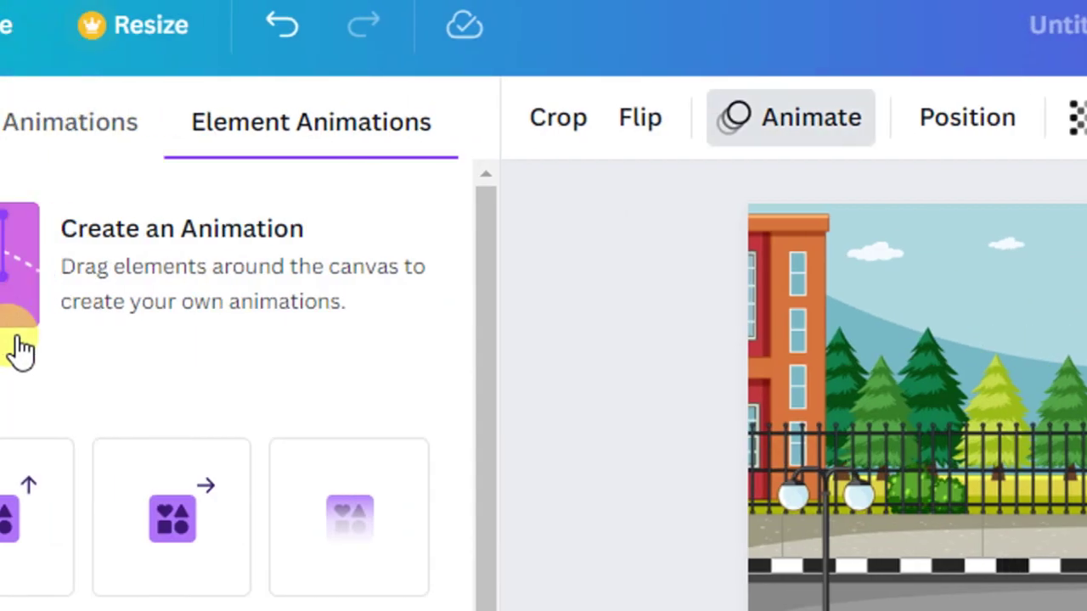
click(463, 250)
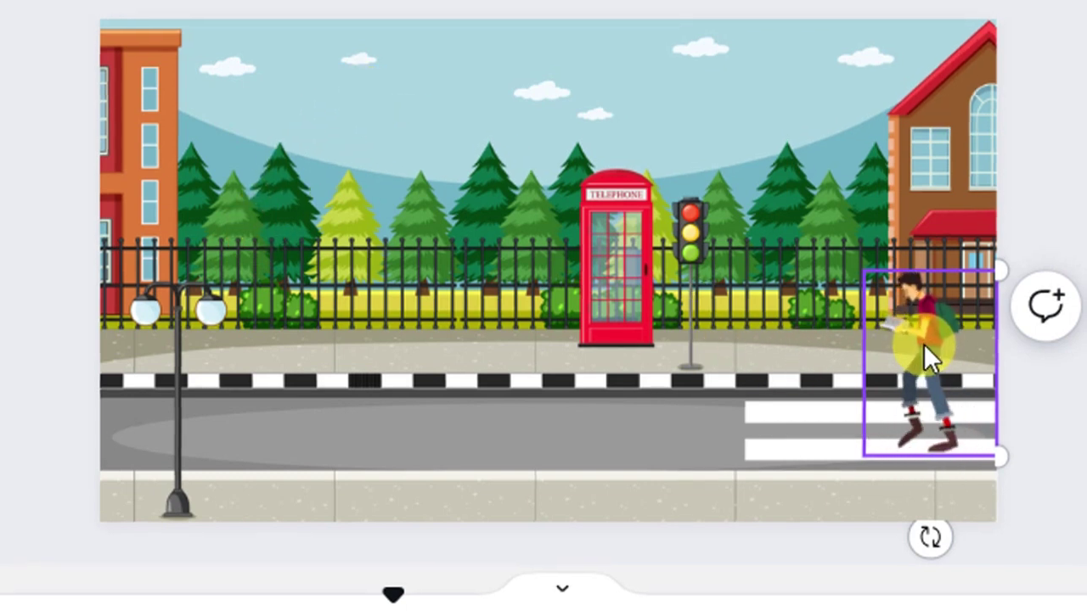
drag(925, 347, 227, 384)
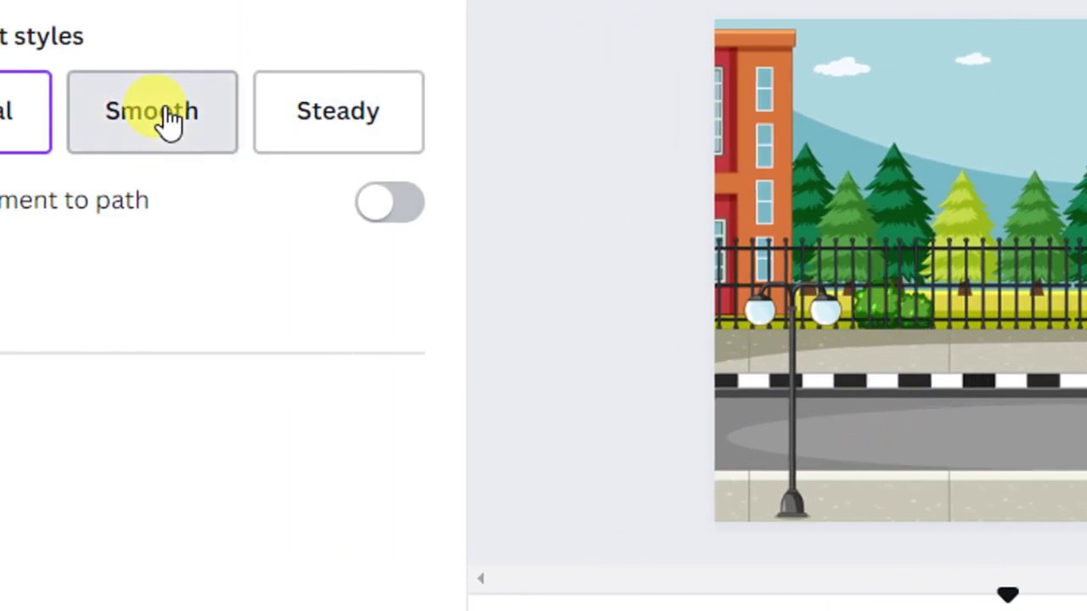
click(170, 119)
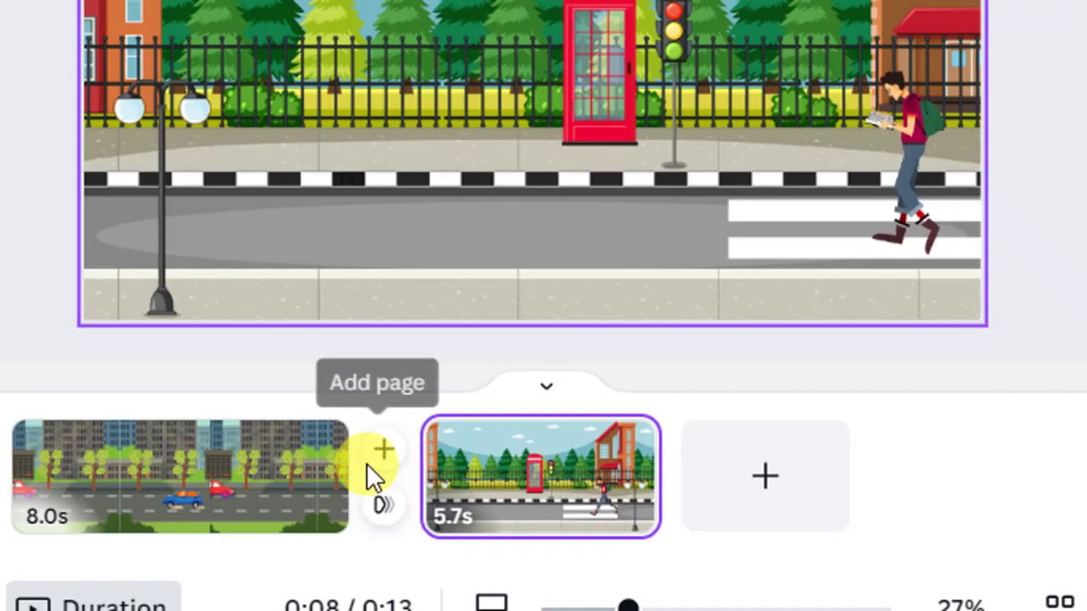
Step: Add a Flow transition between the two pages, then preview the whole video and close the preview
click(384, 503)
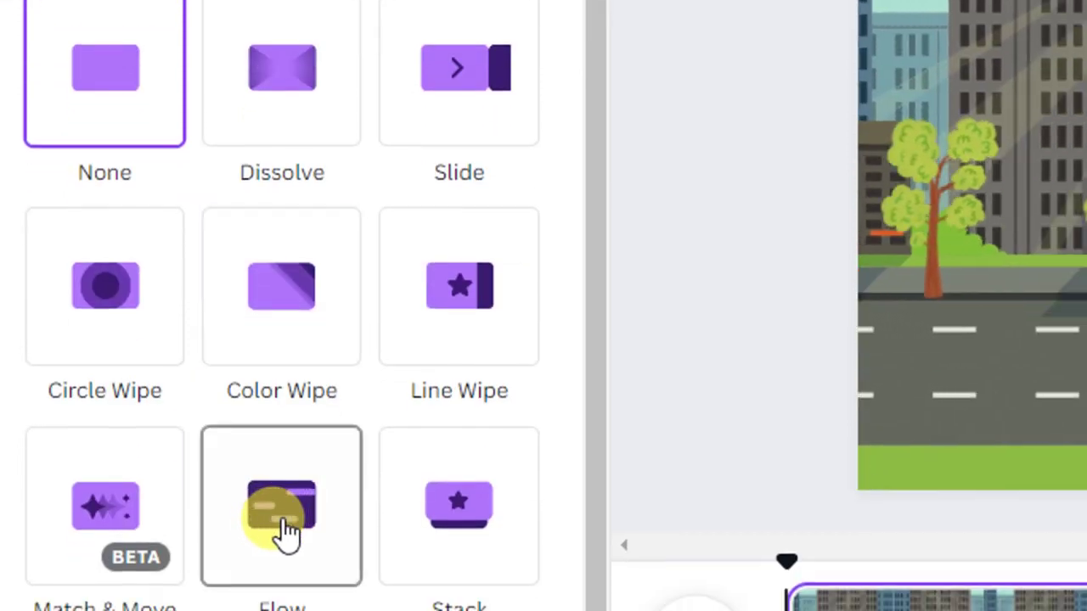
click(288, 535)
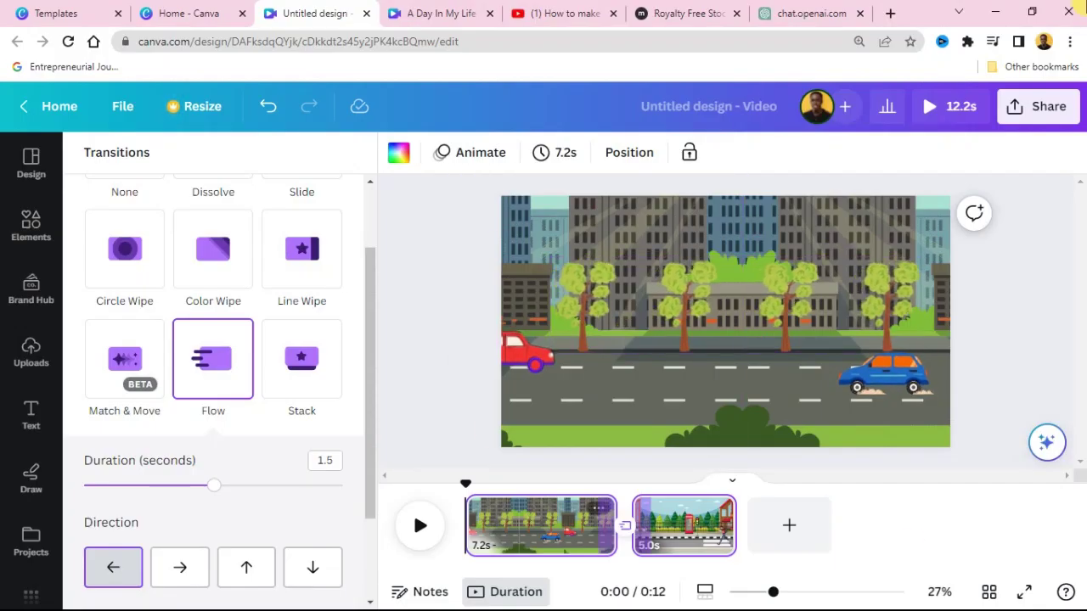
click(934, 107)
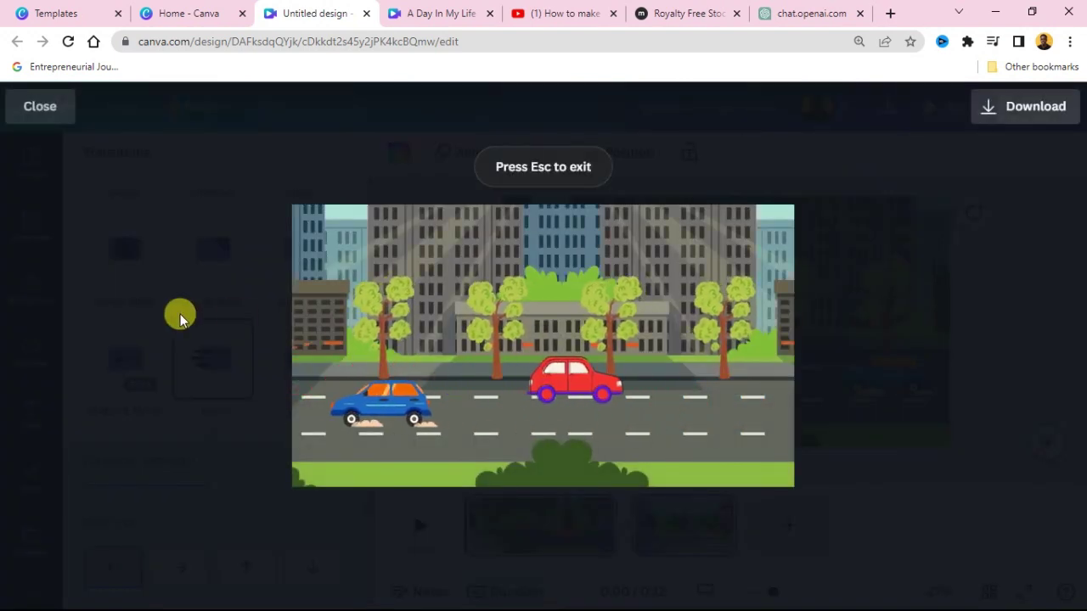
mouse_move(555, 403)
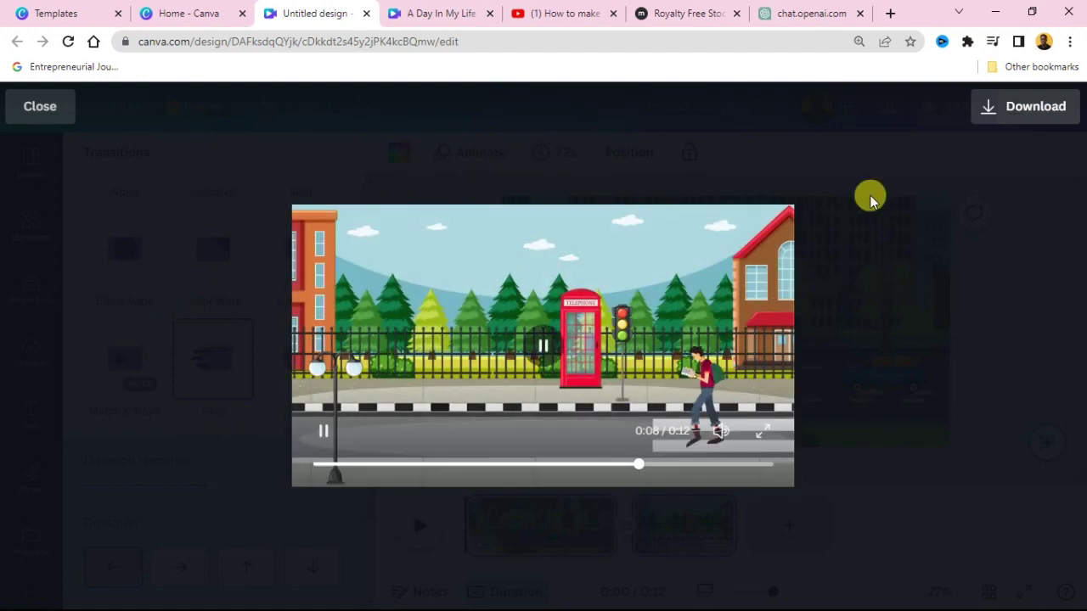
click(39, 107)
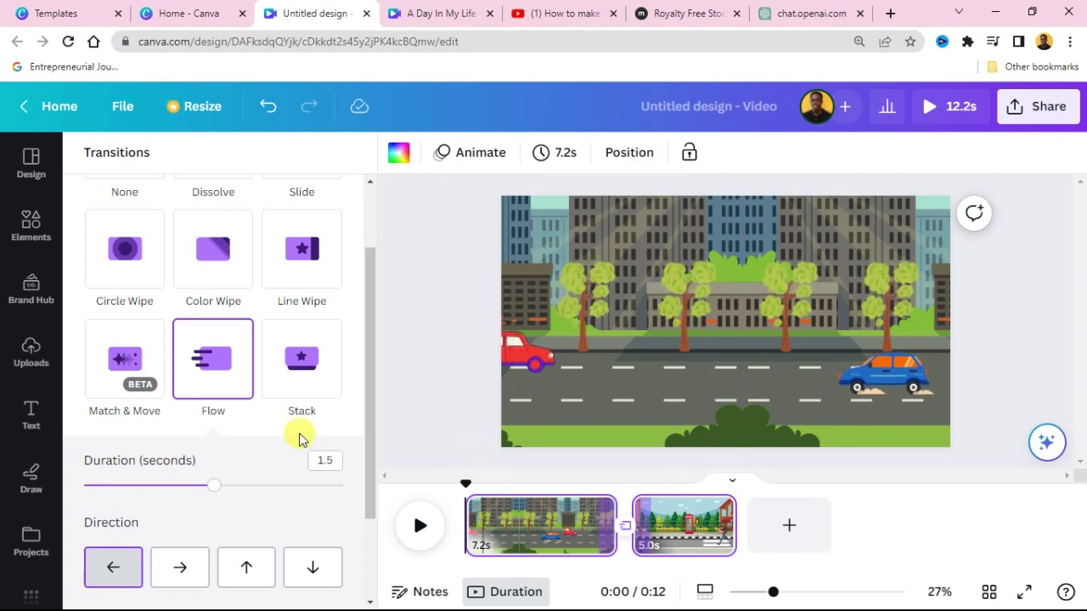
Step: Search the audio library for "car horn"
scroll(31, 543, down, 2)
click(35, 553)
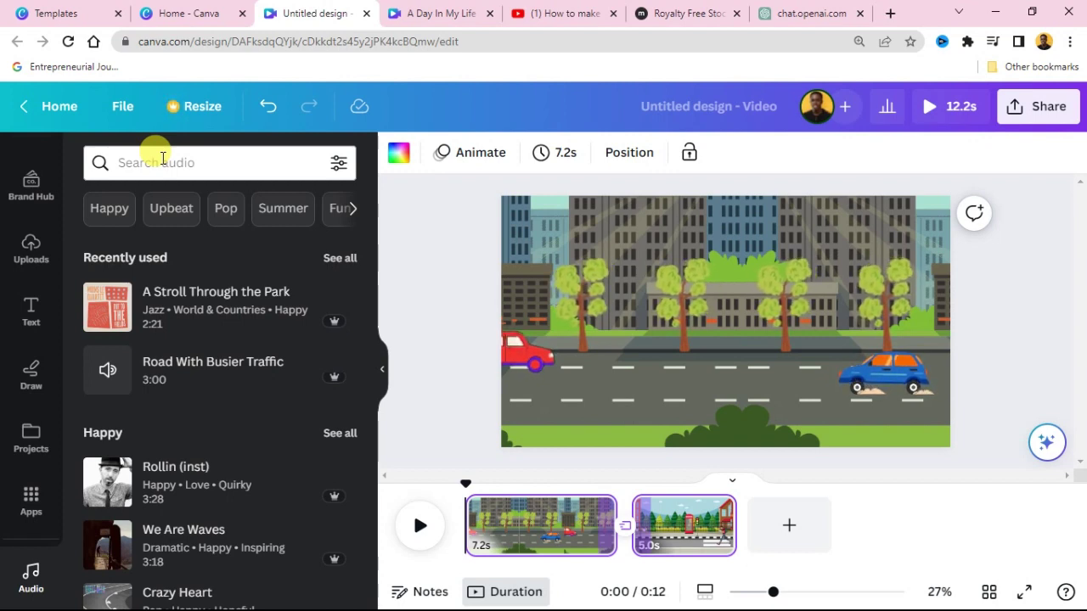
text(car horn)
key(Return)
Step: Listen to several car horn sounds and add Vehicle Horn 8 to the timeline near the start of the first page
click(107, 408)
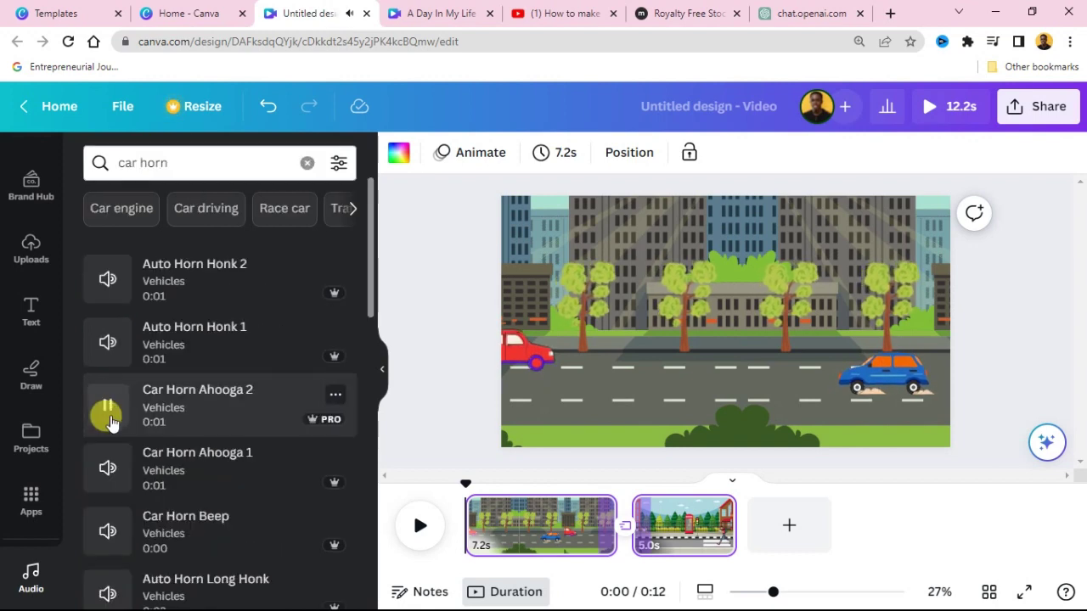
click(104, 467)
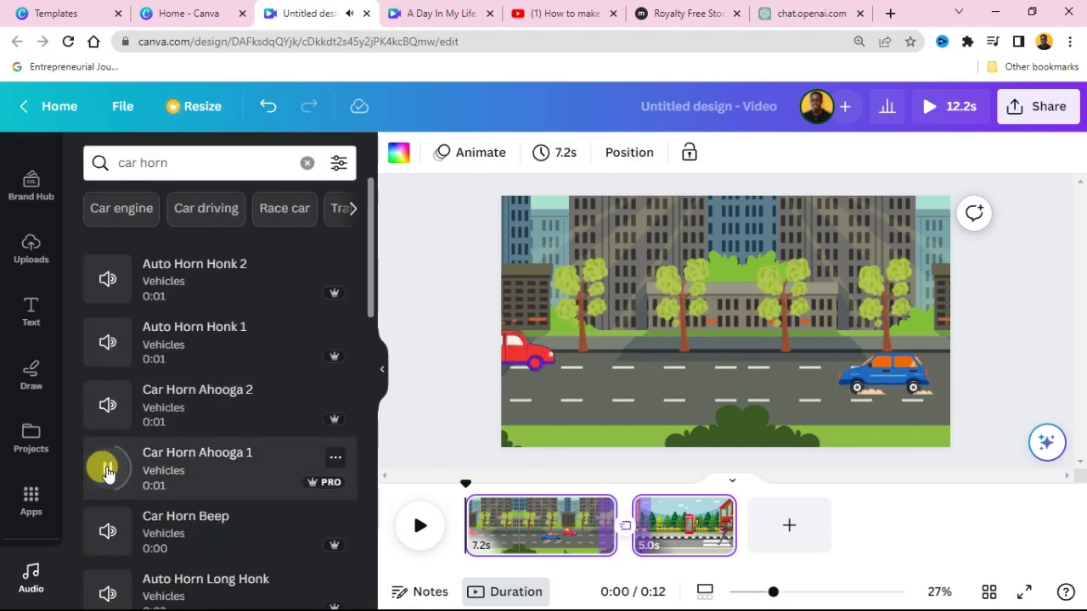
click(107, 523)
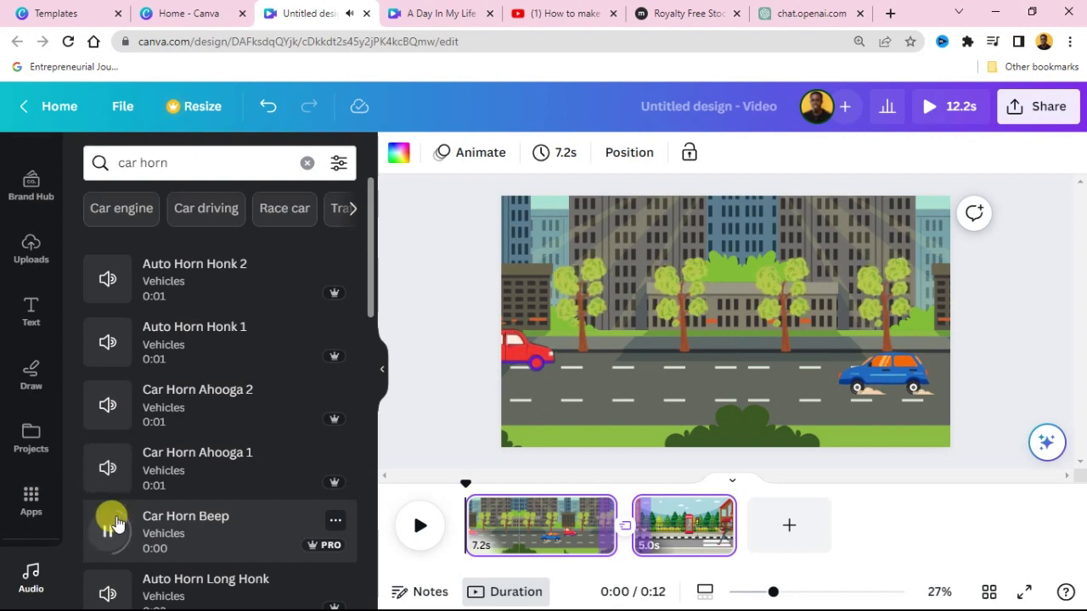
scroll(107, 515, down, 2)
click(107, 435)
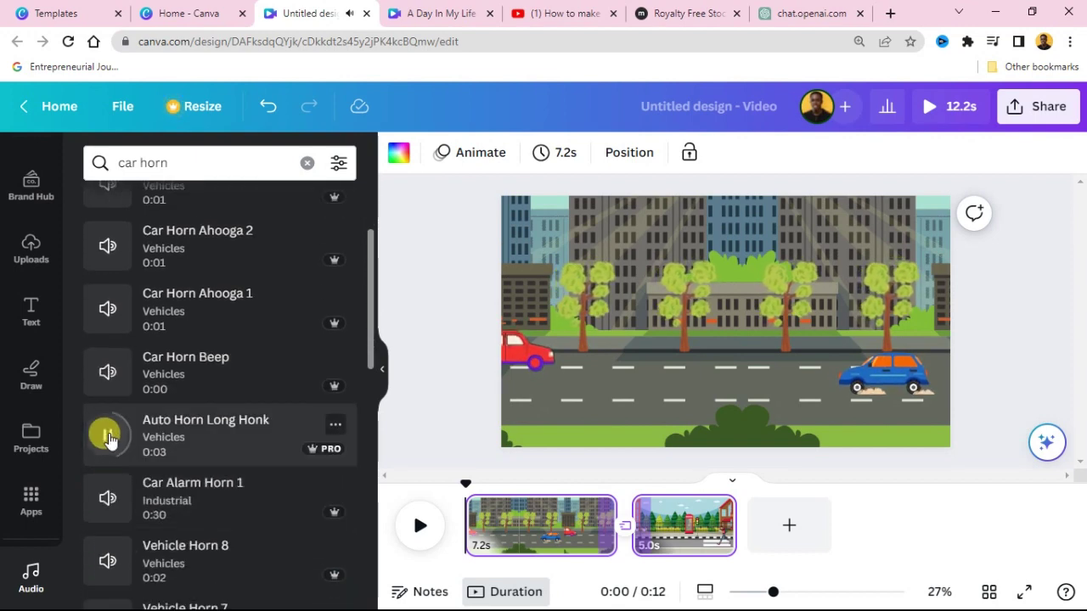
click(104, 499)
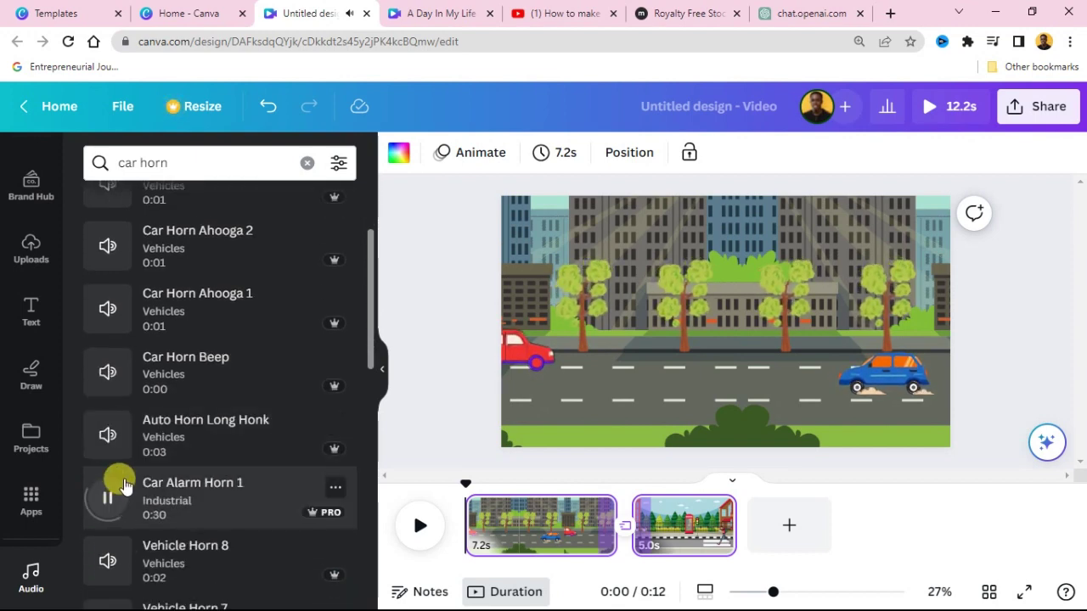
scroll(119, 480, down, 1)
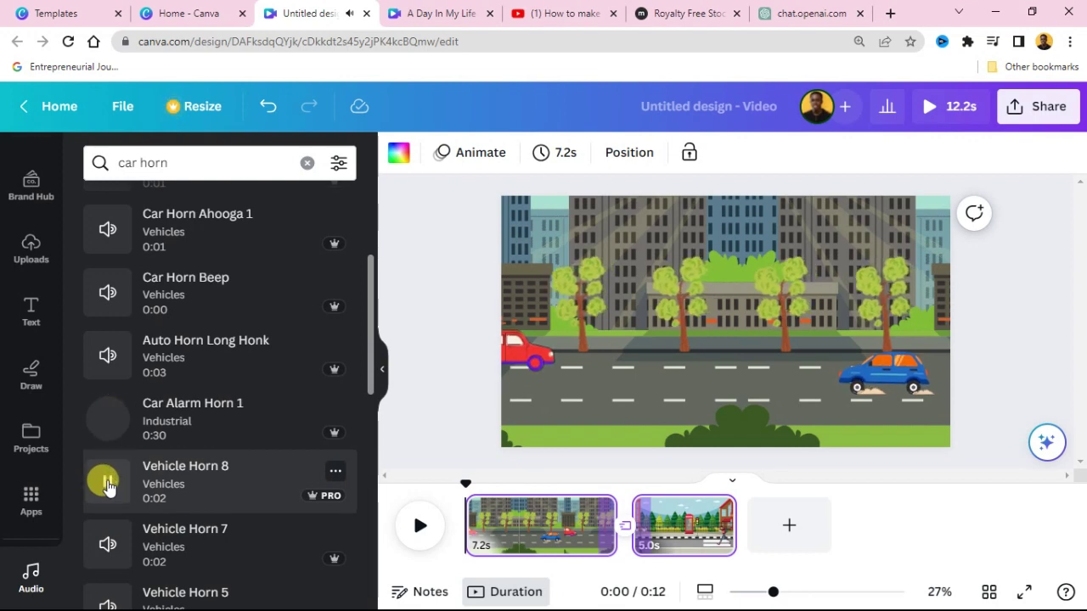
click(104, 480)
scroll(111, 425, down, 2)
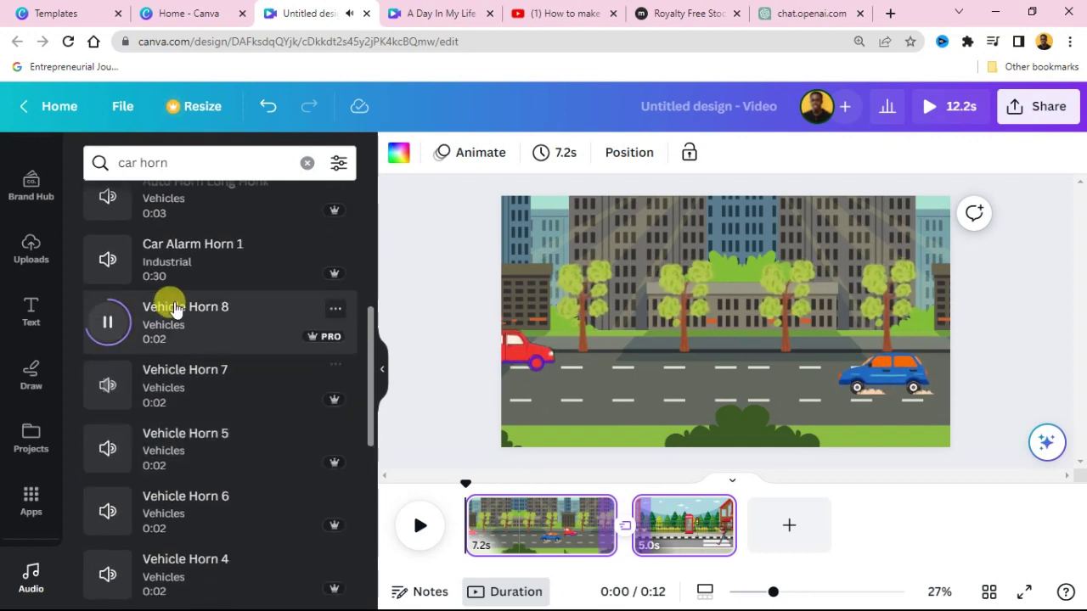
drag(153, 332, 481, 539)
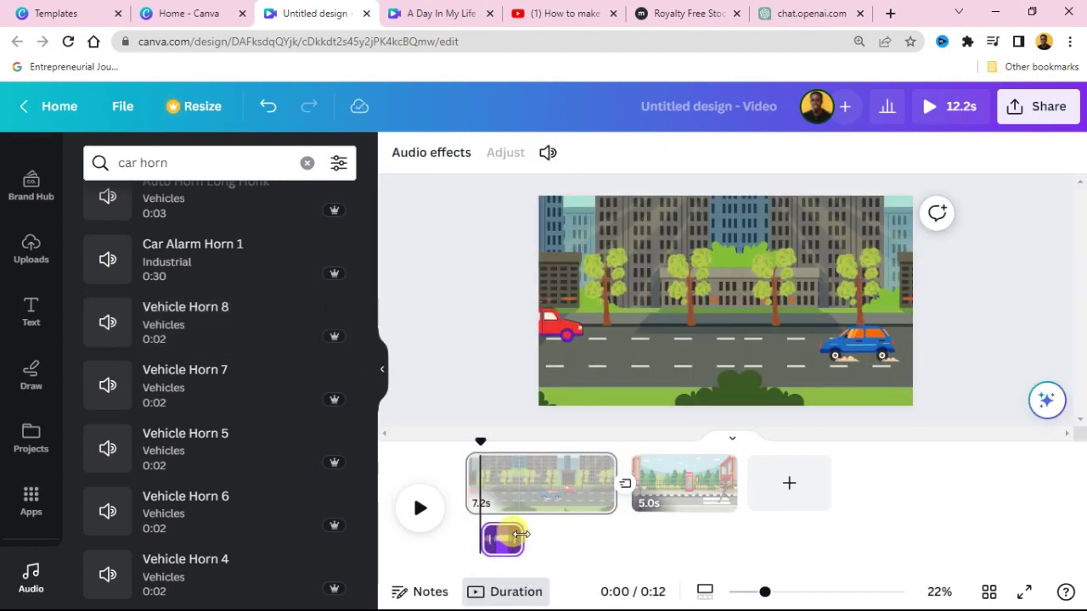
Step: Listen to Car Alarm Horn 1 and Vehicle Horn 8, and add a second Vehicle Horn 8 clip at about 0:03 under the first page
click(108, 262)
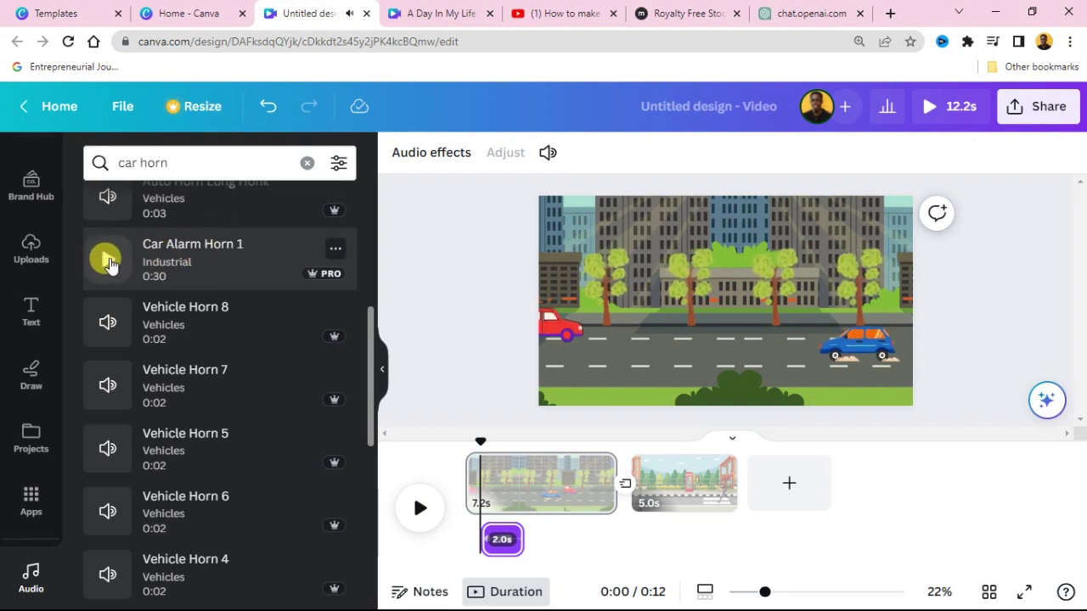
click(107, 323)
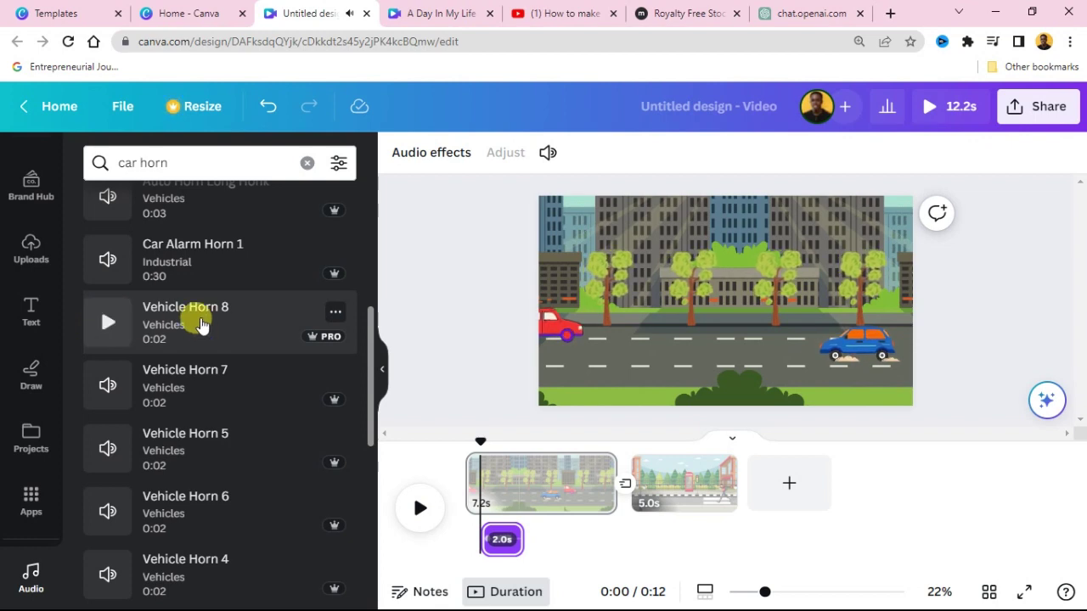
drag(195, 308, 564, 507)
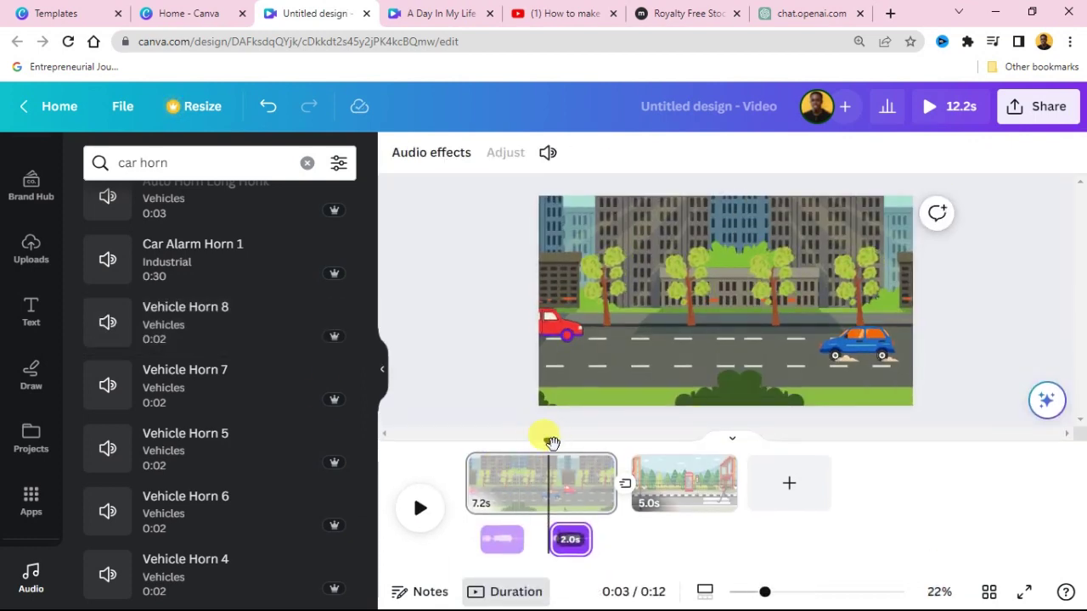
Step: Return the playhead to the start, preview the video to check the horn sounds with the moving cars, and close the preview
drag(551, 444, 417, 451)
click(929, 108)
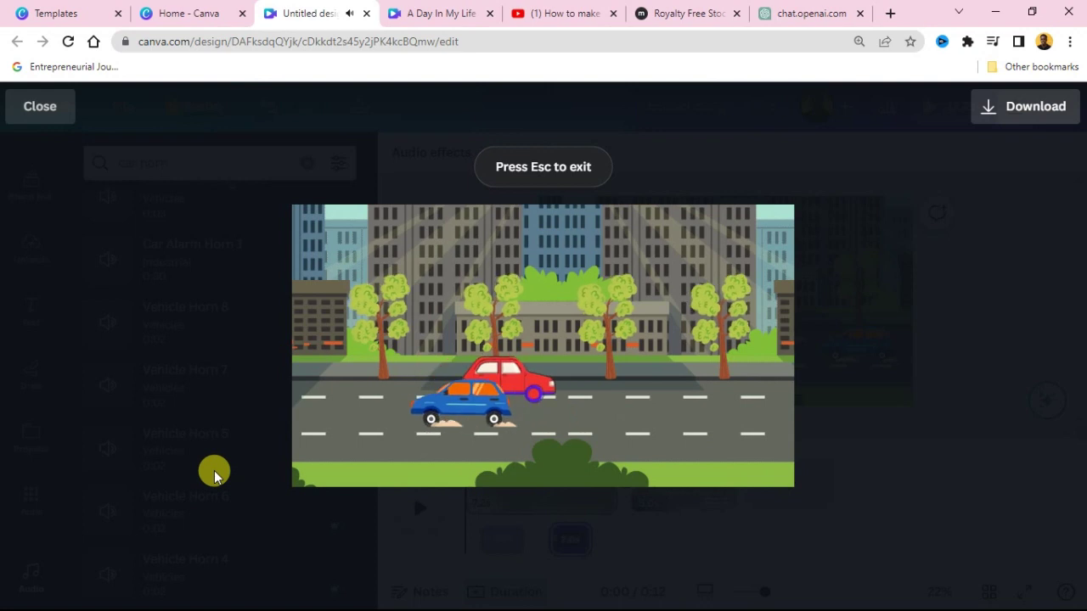
click(34, 107)
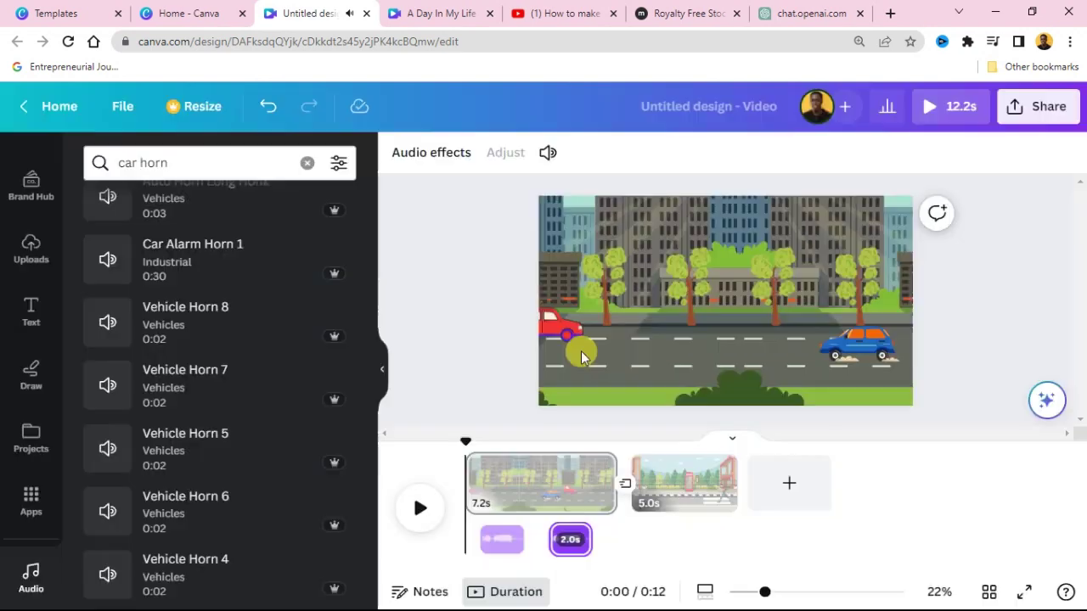